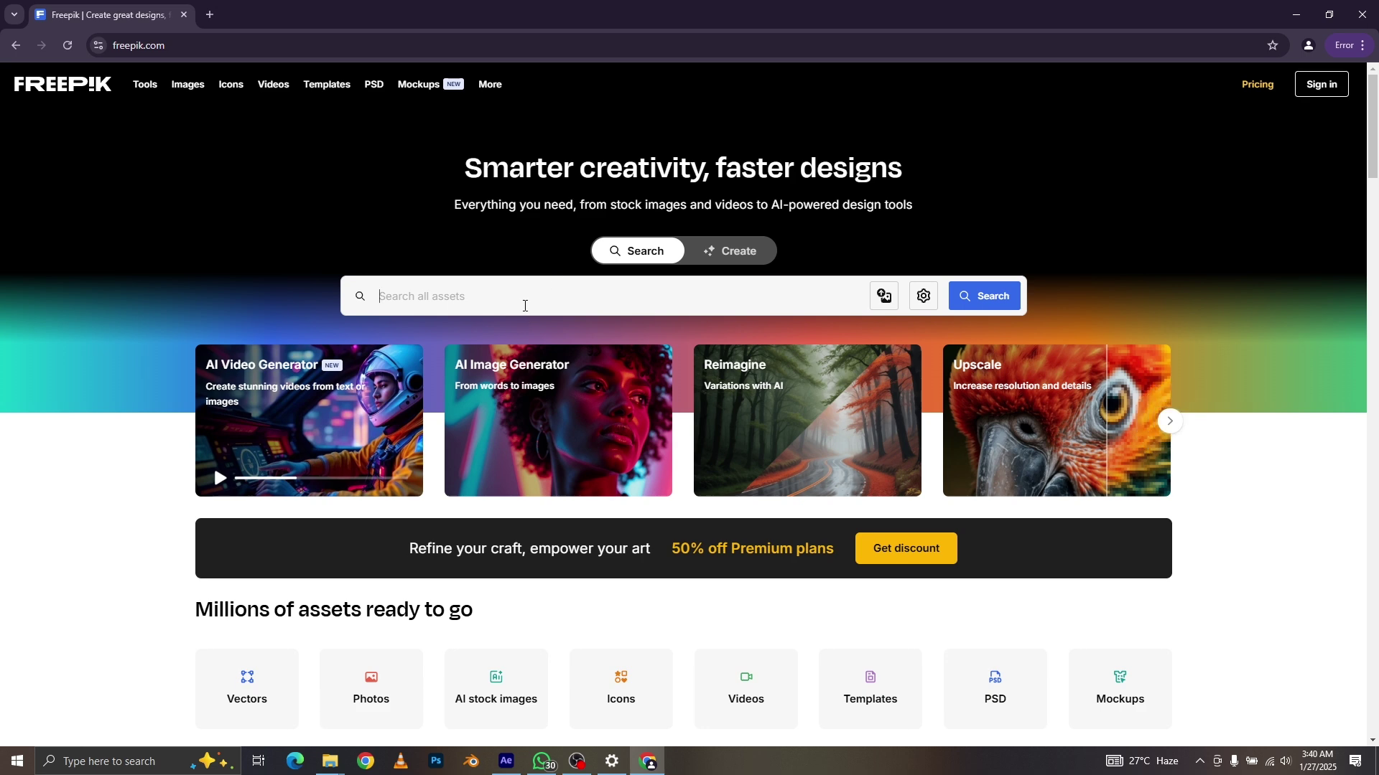
Search Freepik for 'world map' and scroll through the results
click(524, 306)
text(worl)
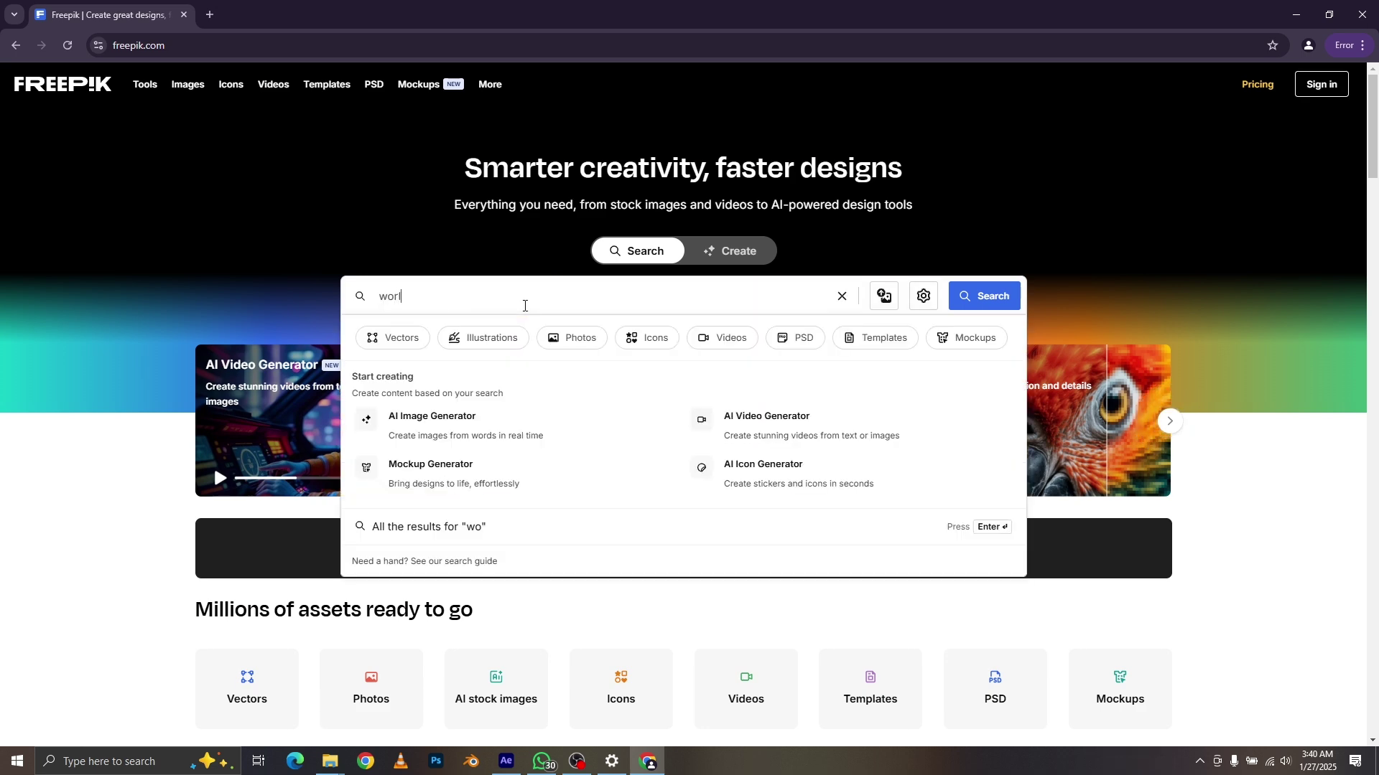
text(d map)
key(Return)
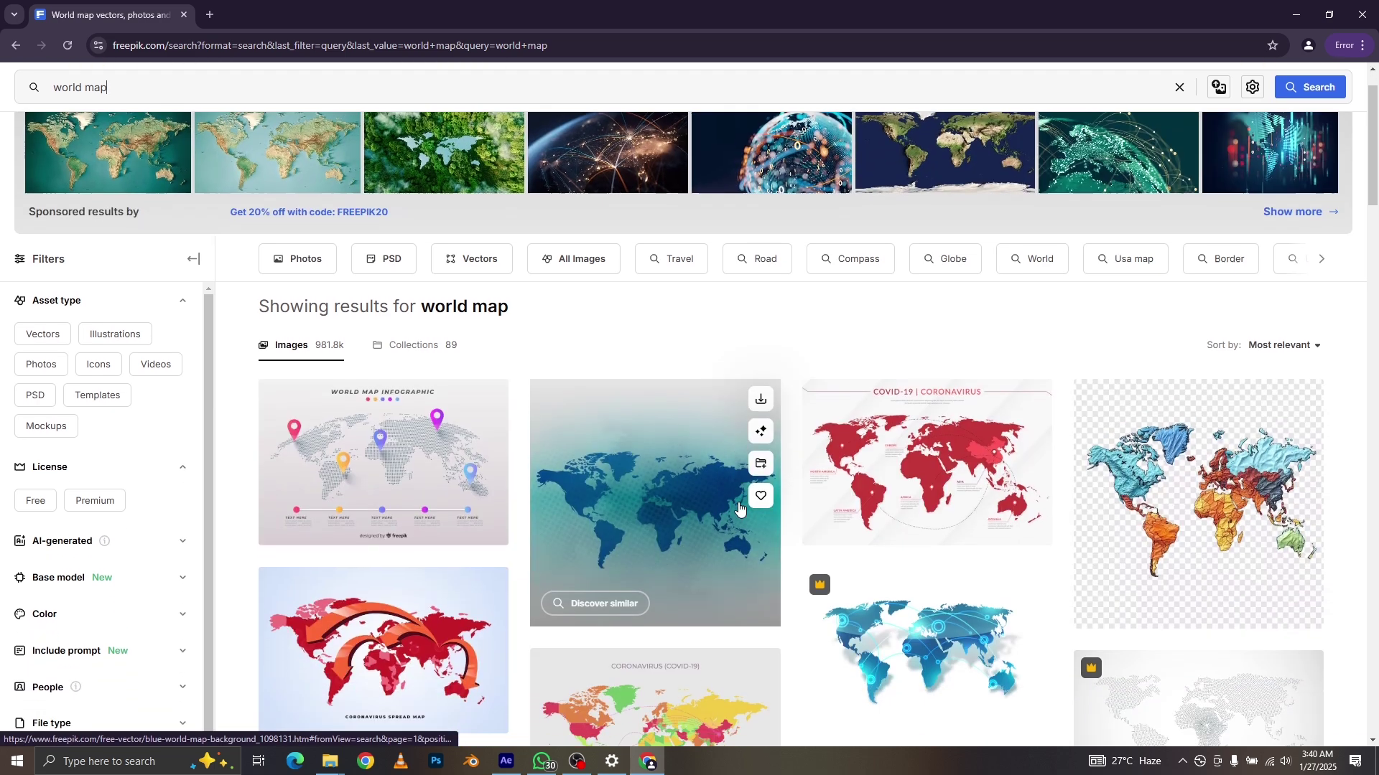
scroll(739, 507, down, 5)
scroll(738, 502, down, 3)
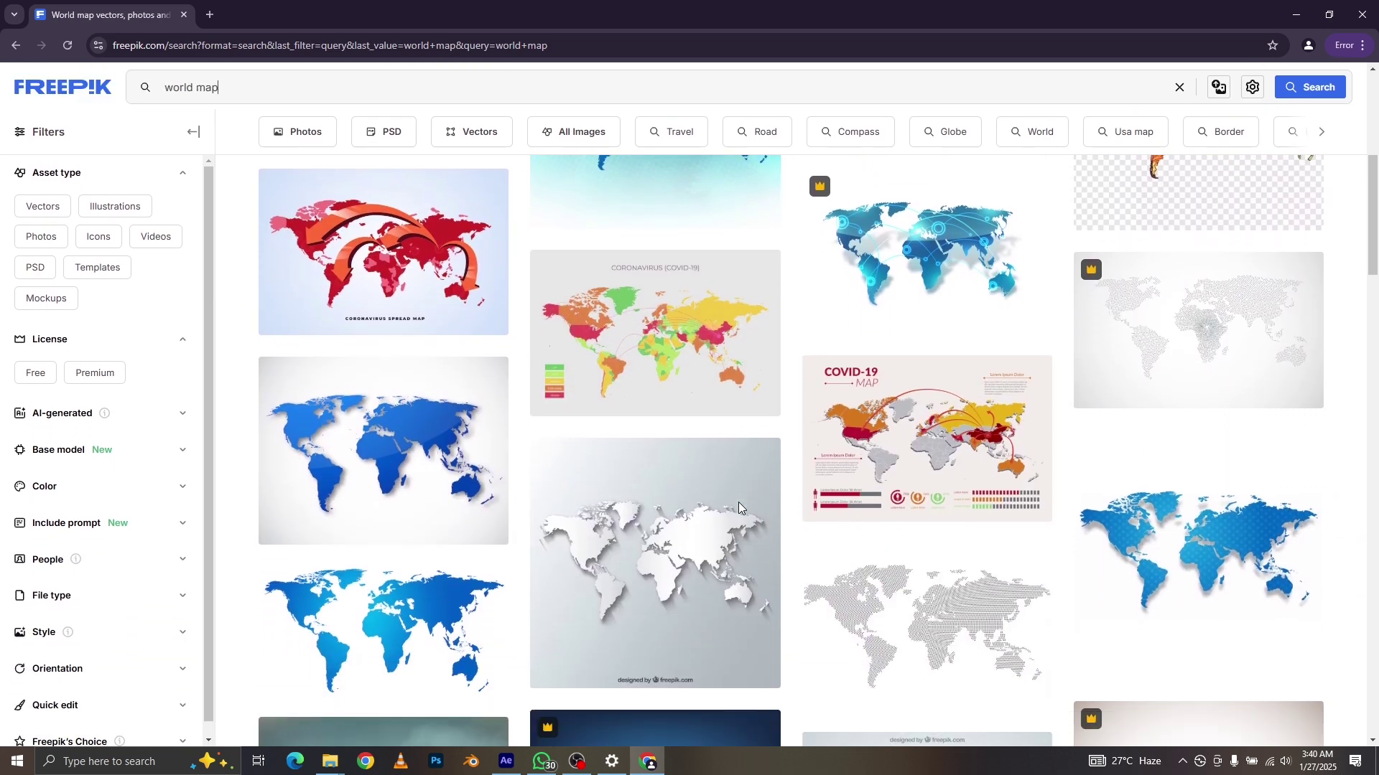
scroll(739, 508, down, 2)
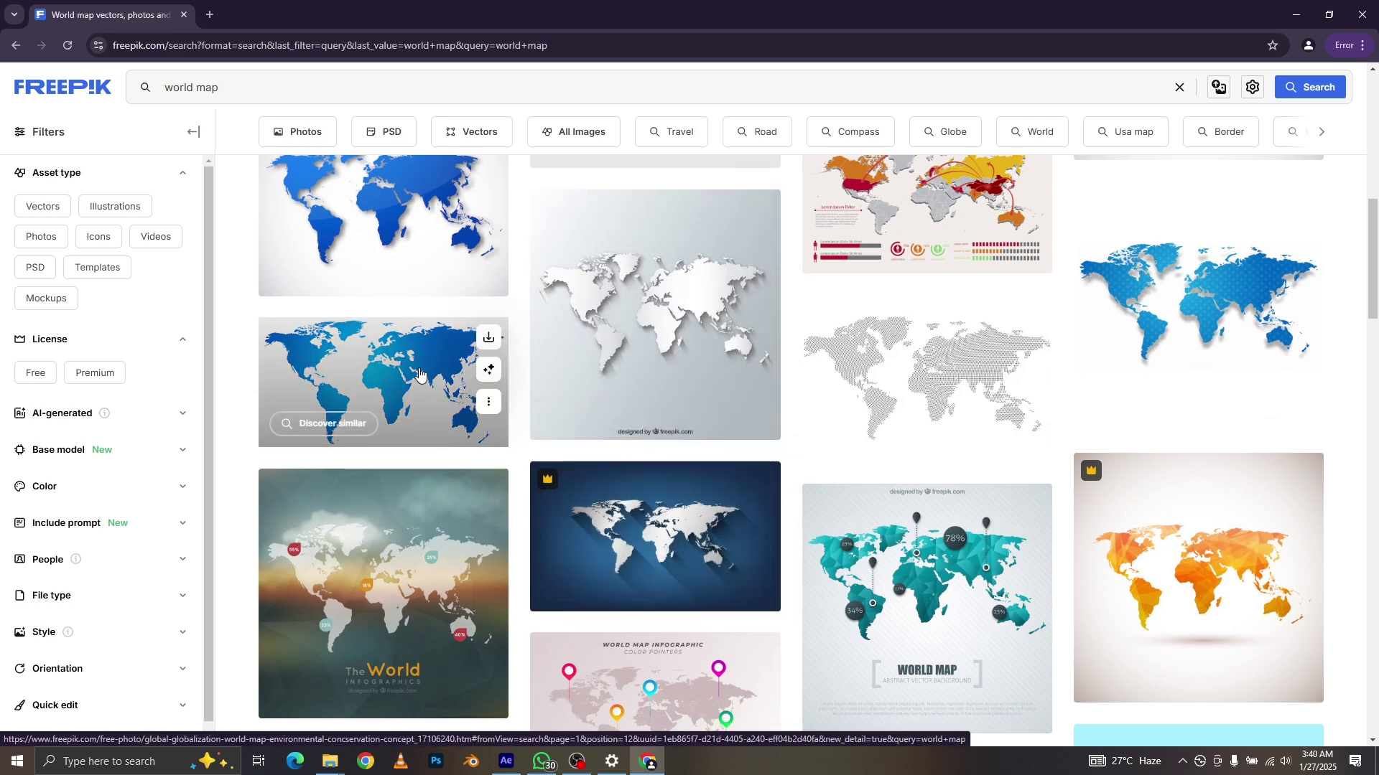
Open the blue world map result and drag its downloaded JPG onto After Effects in the taskbar
click(427, 371)
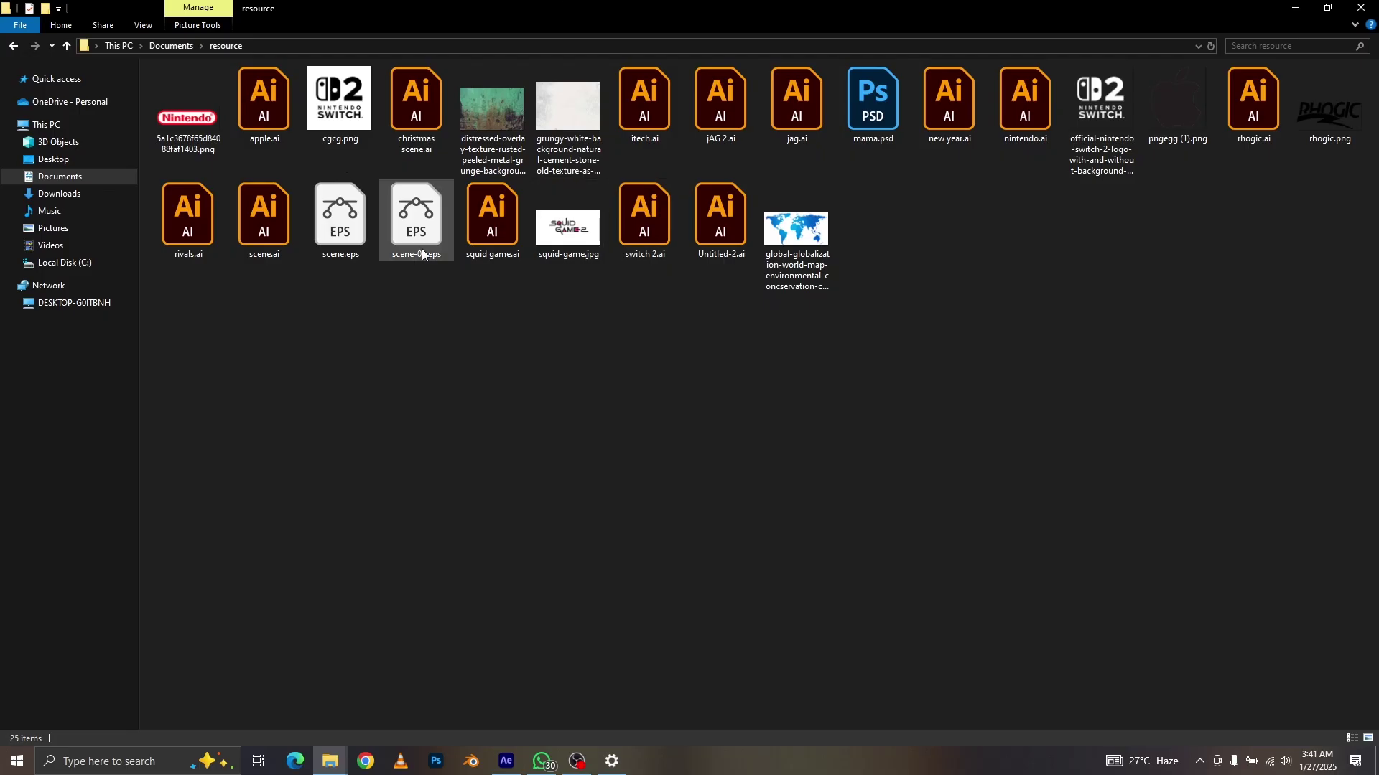
click(789, 257)
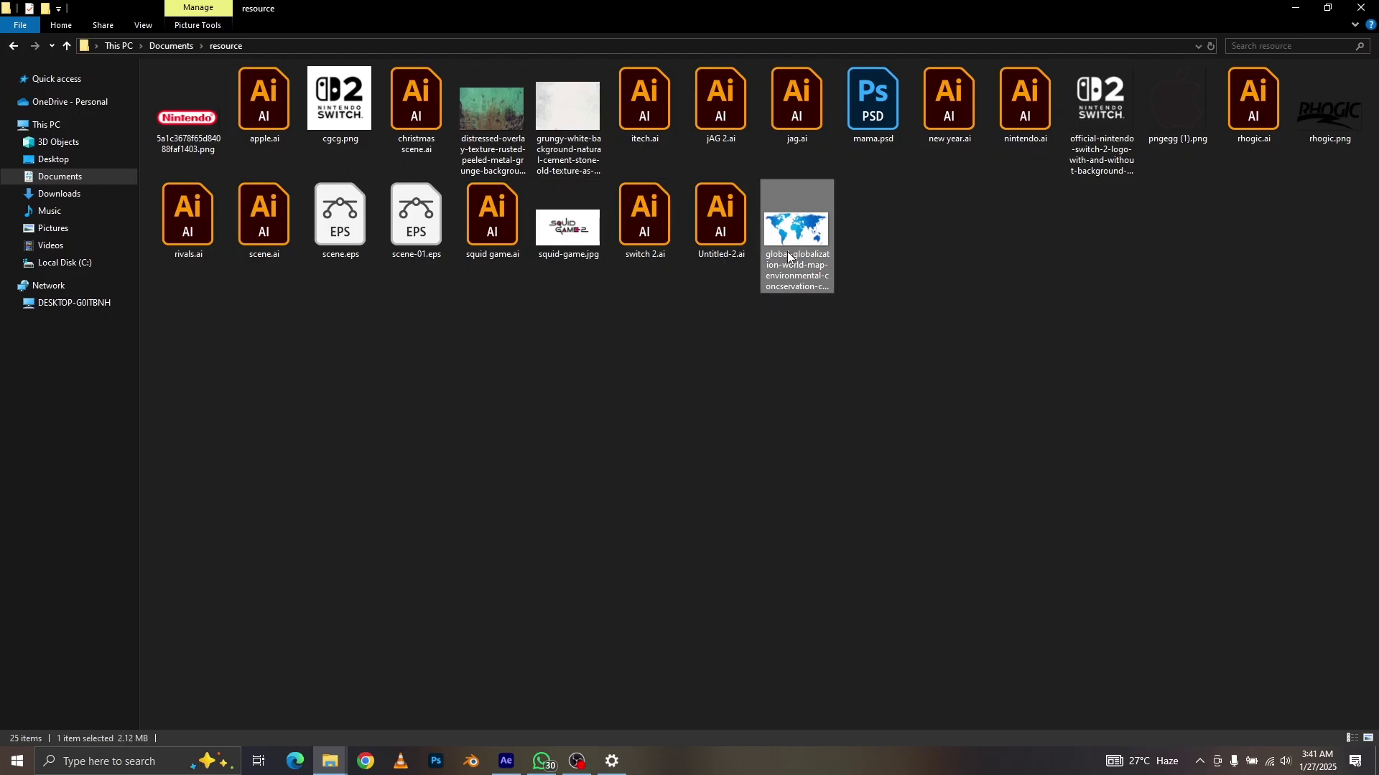
drag(808, 238, 163, 364)
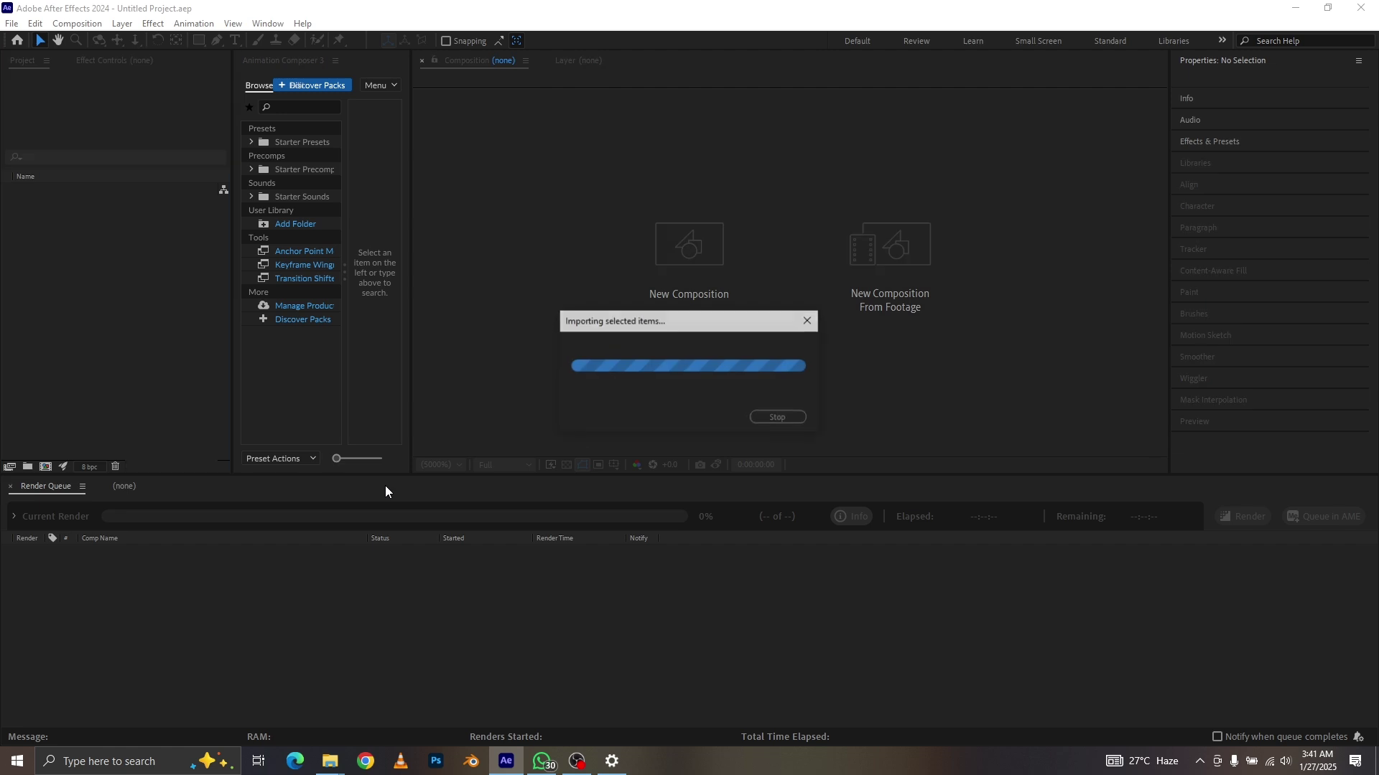
Create Comp 1 at 1920×1080 with a 30 fps frame rate
click(729, 316)
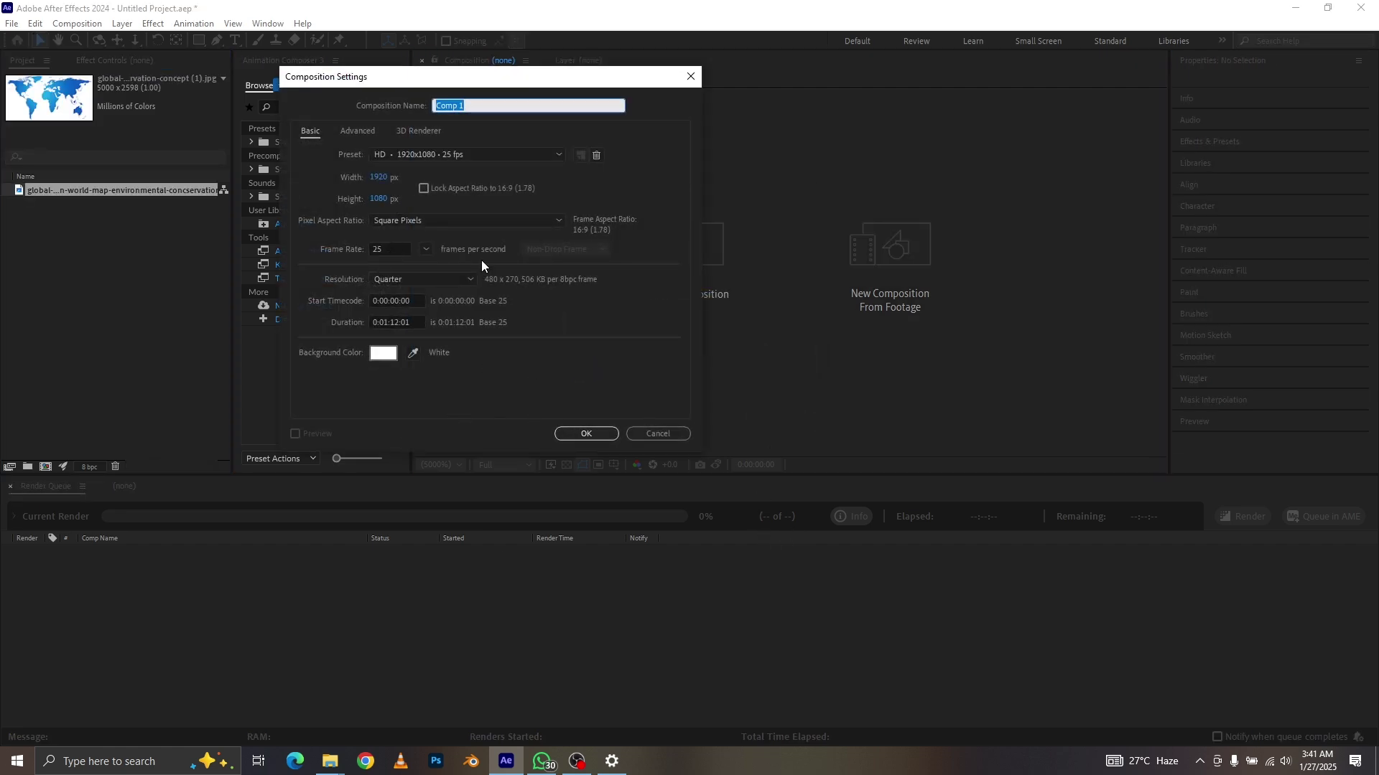
click(424, 250)
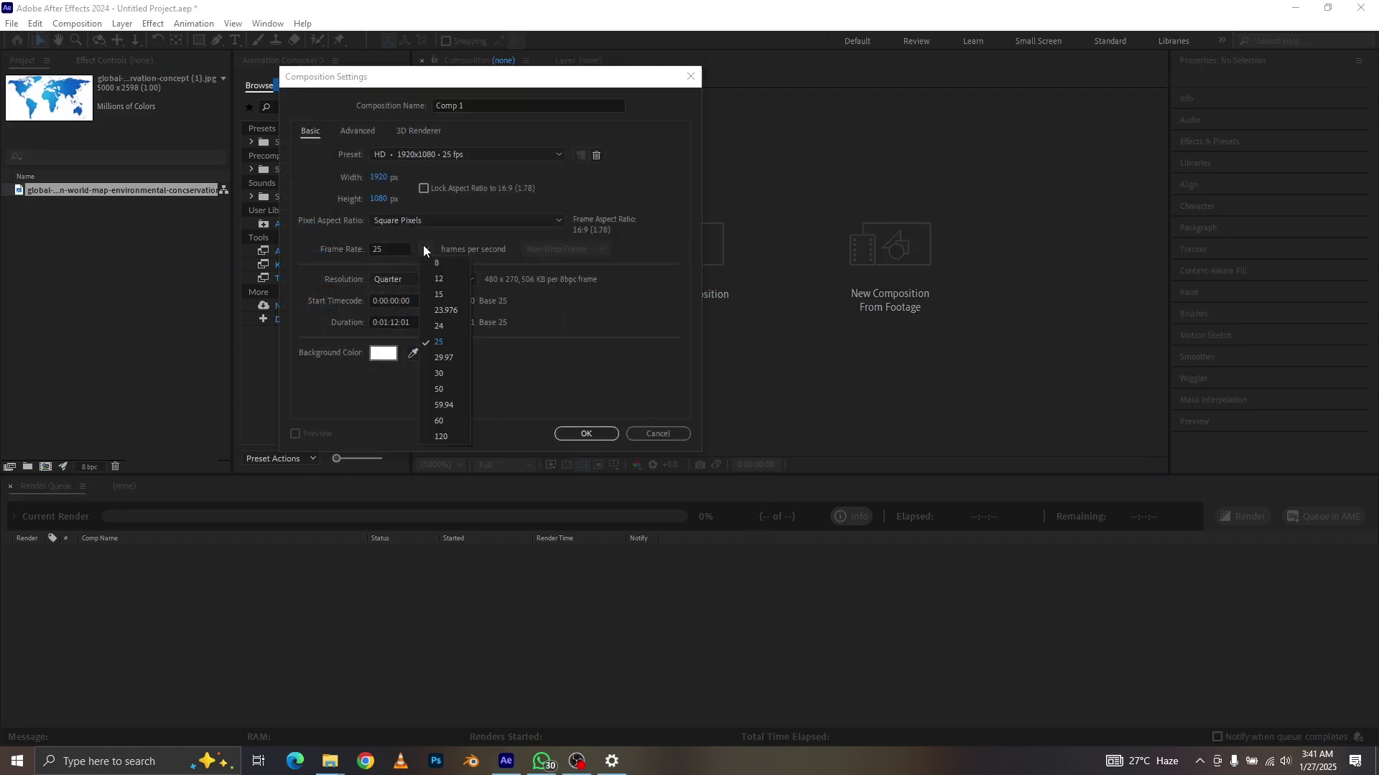
click(450, 372)
click(600, 433)
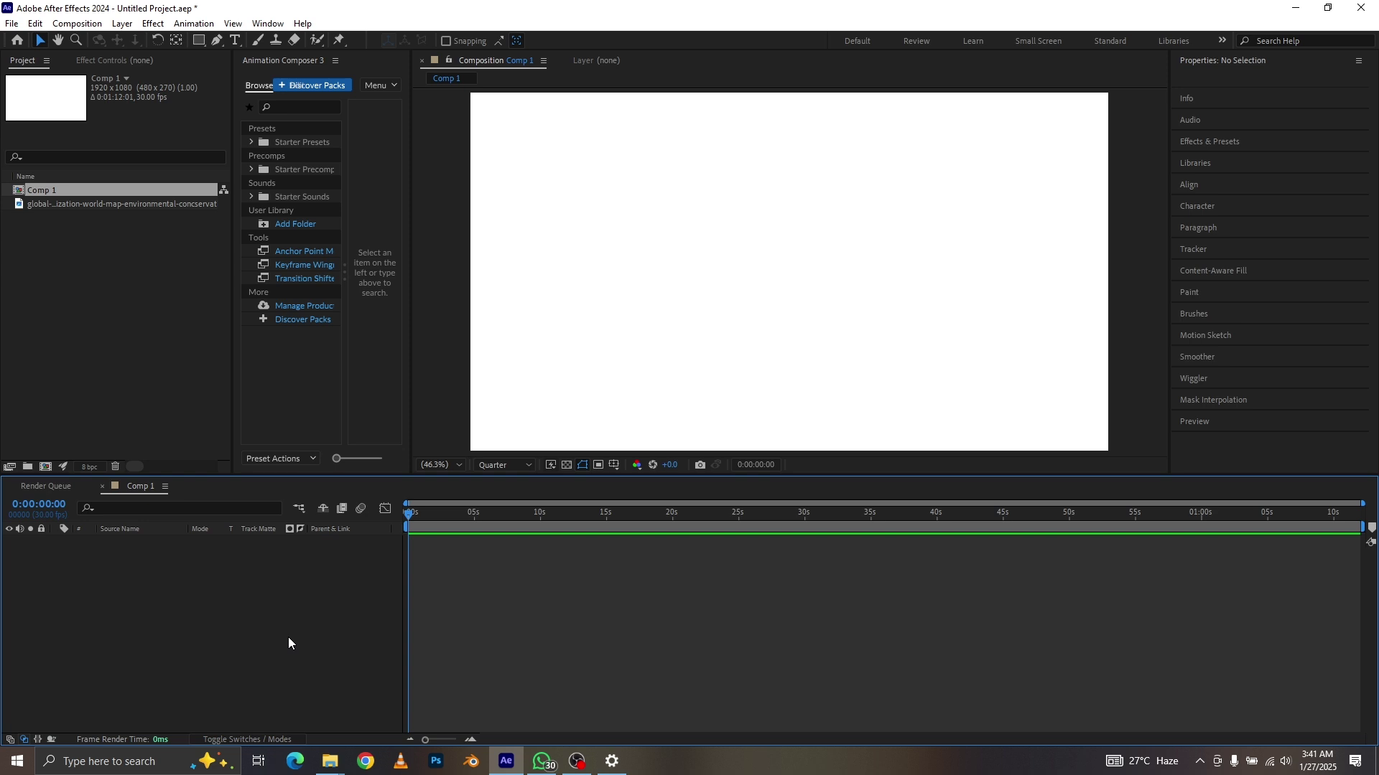
Add a new solid layer and apply Gradient Ramp to it via the 'grad' effects search
key(ctrl+y)
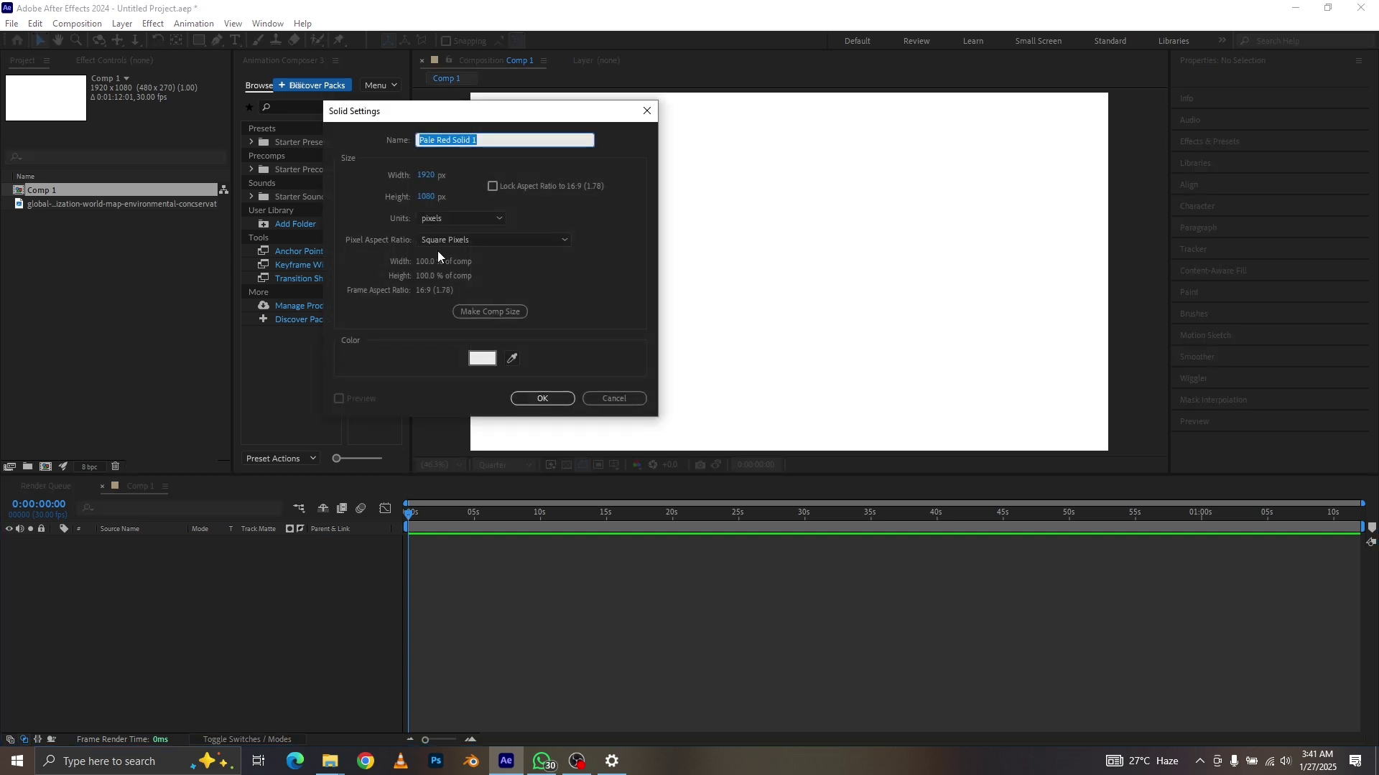
click(540, 398)
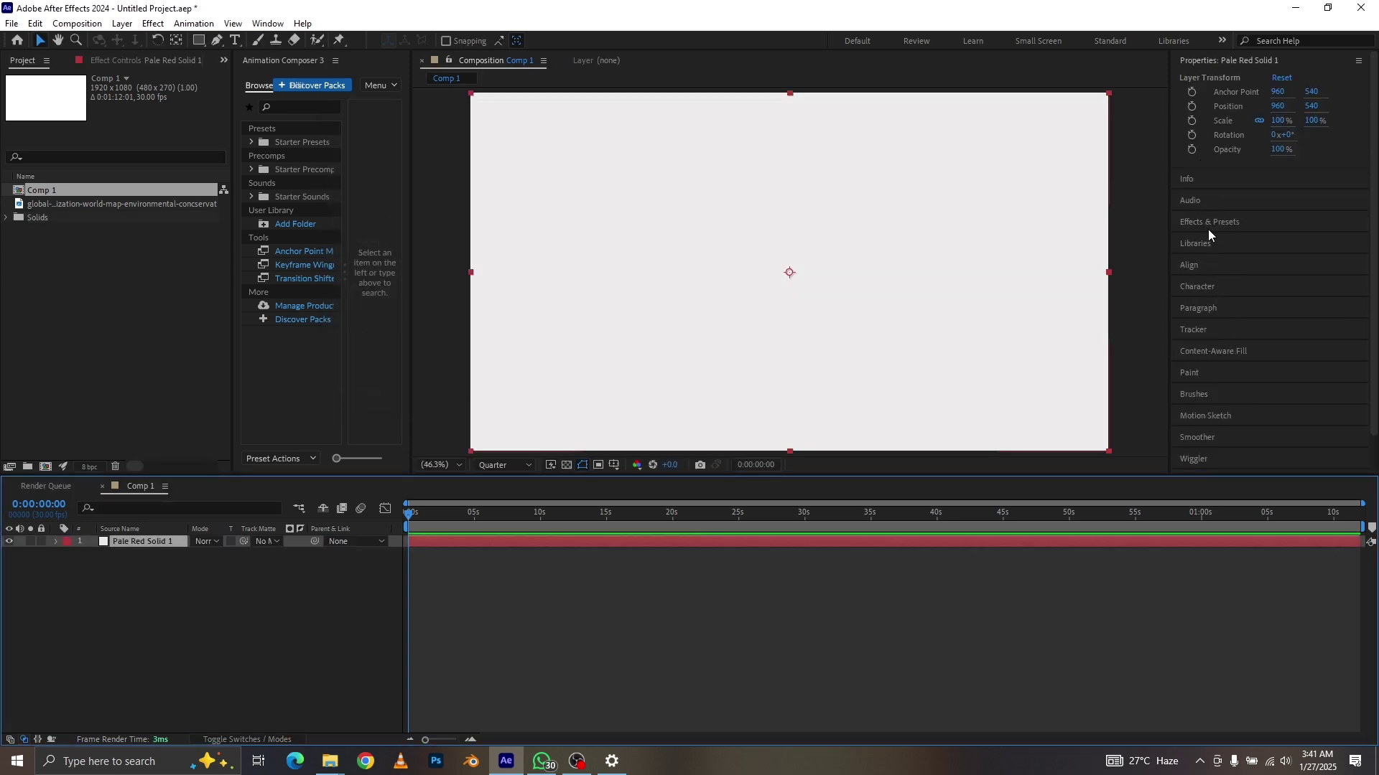
click(1207, 223)
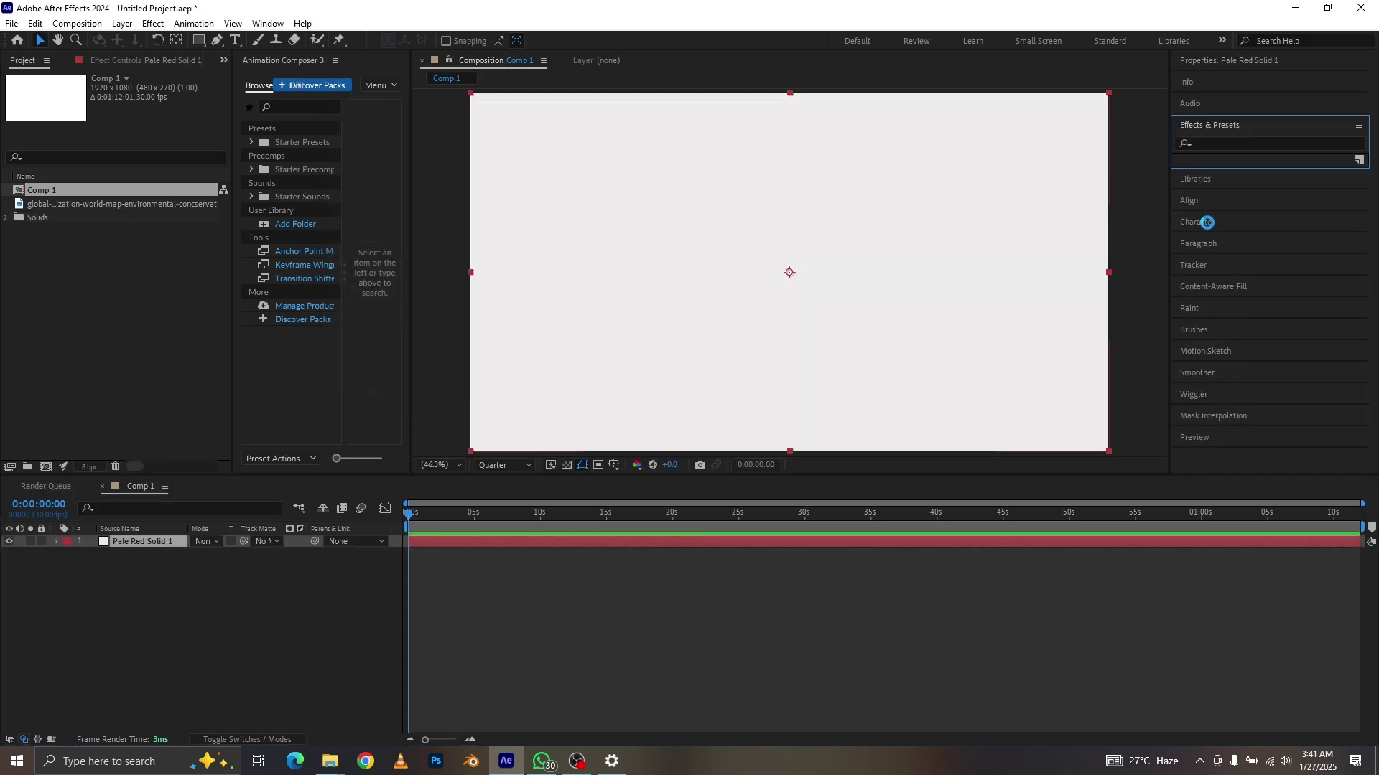
click(1263, 139)
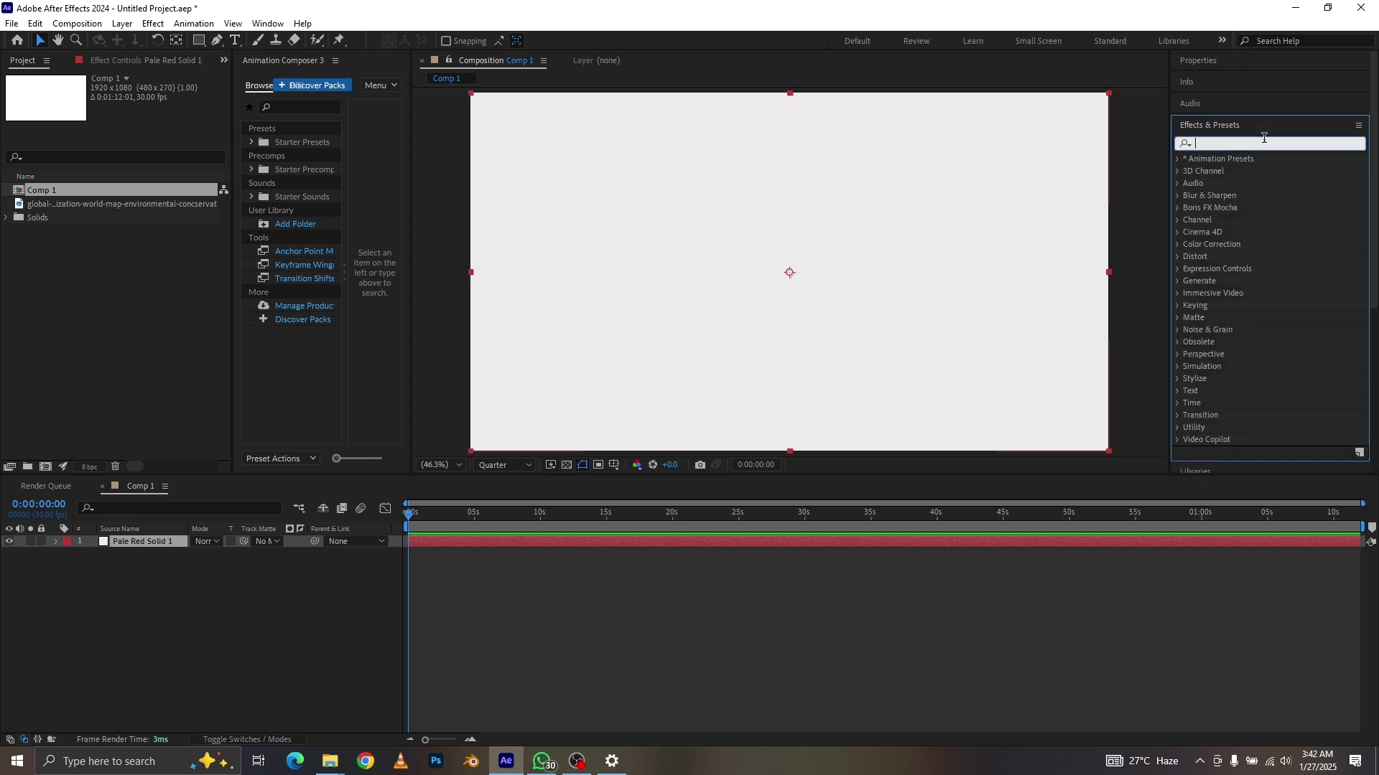
text(grad)
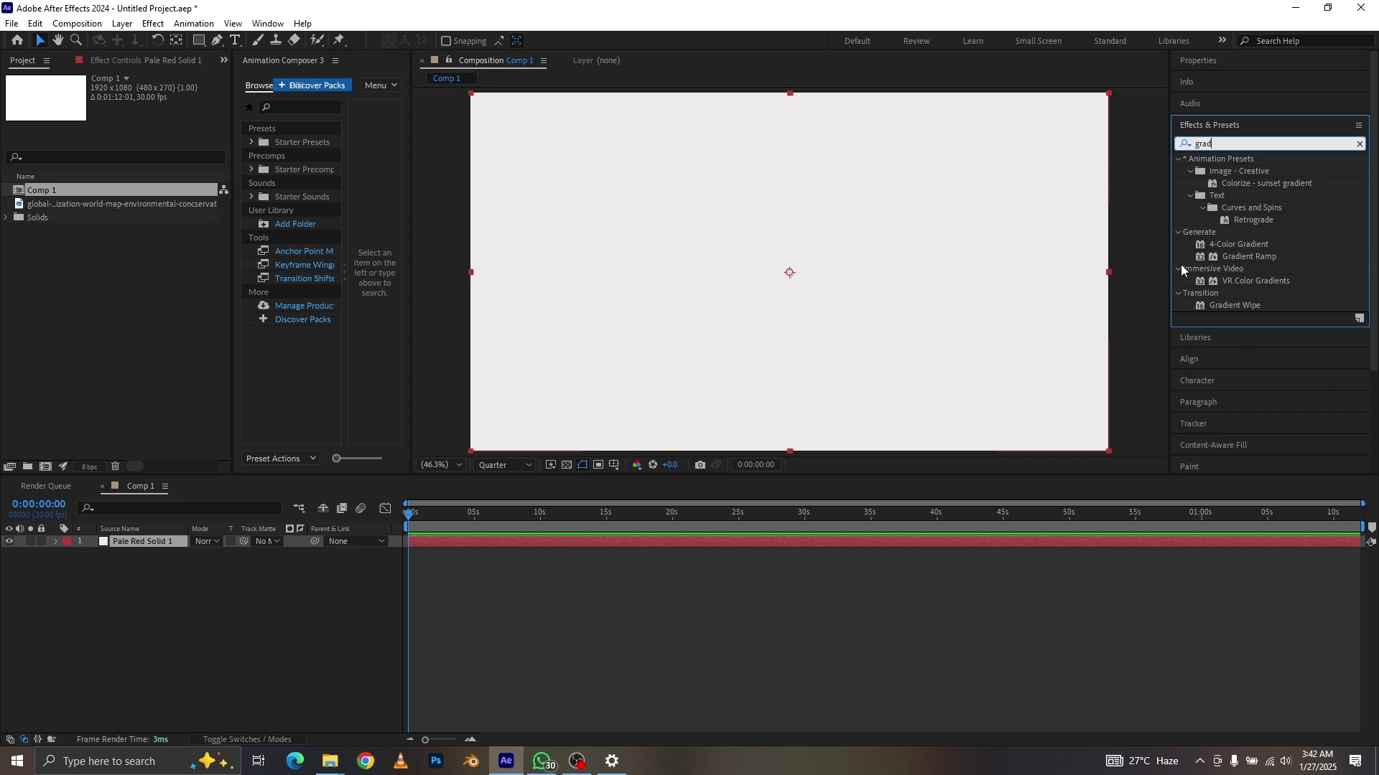
double_click(1252, 257)
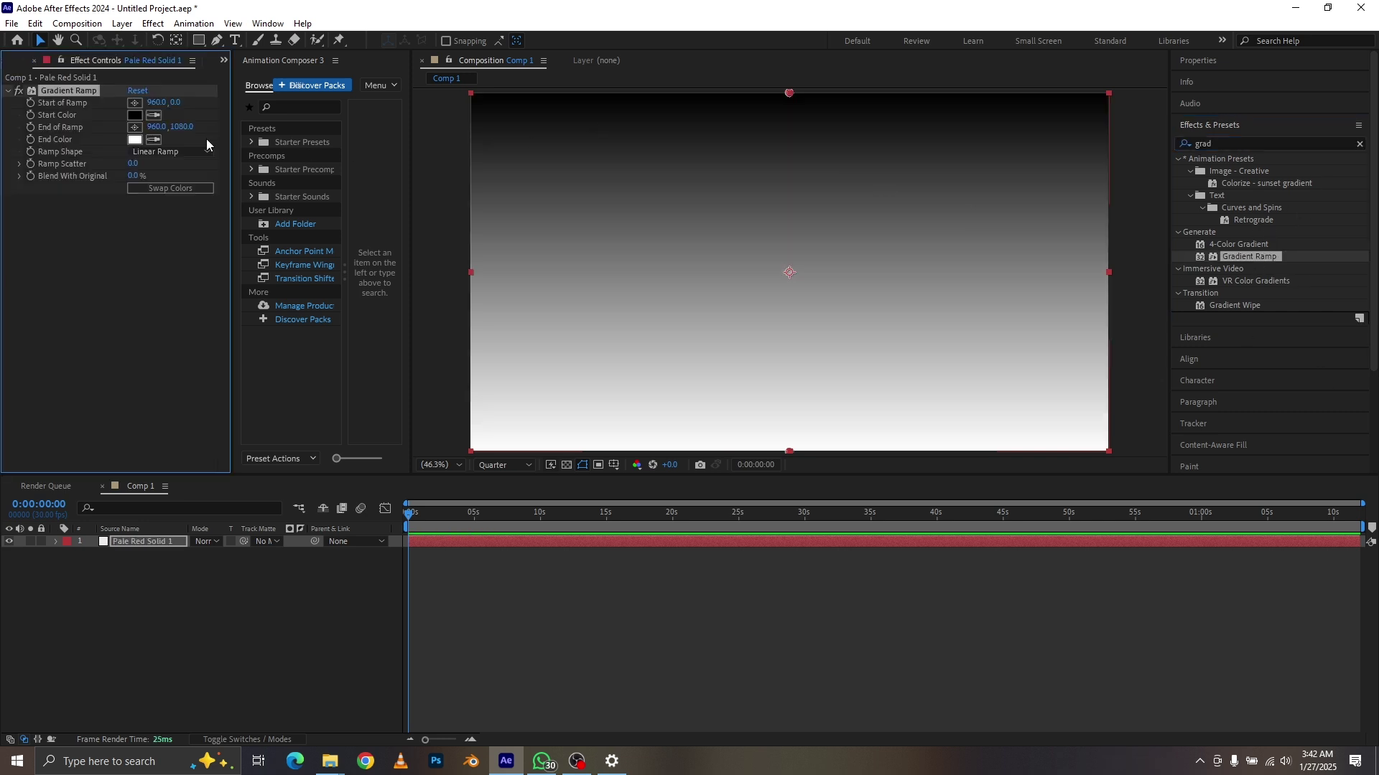
Make the ramp Radial, with its start at the comp centre and its end at the lower-right corner
click(196, 150)
click(188, 185)
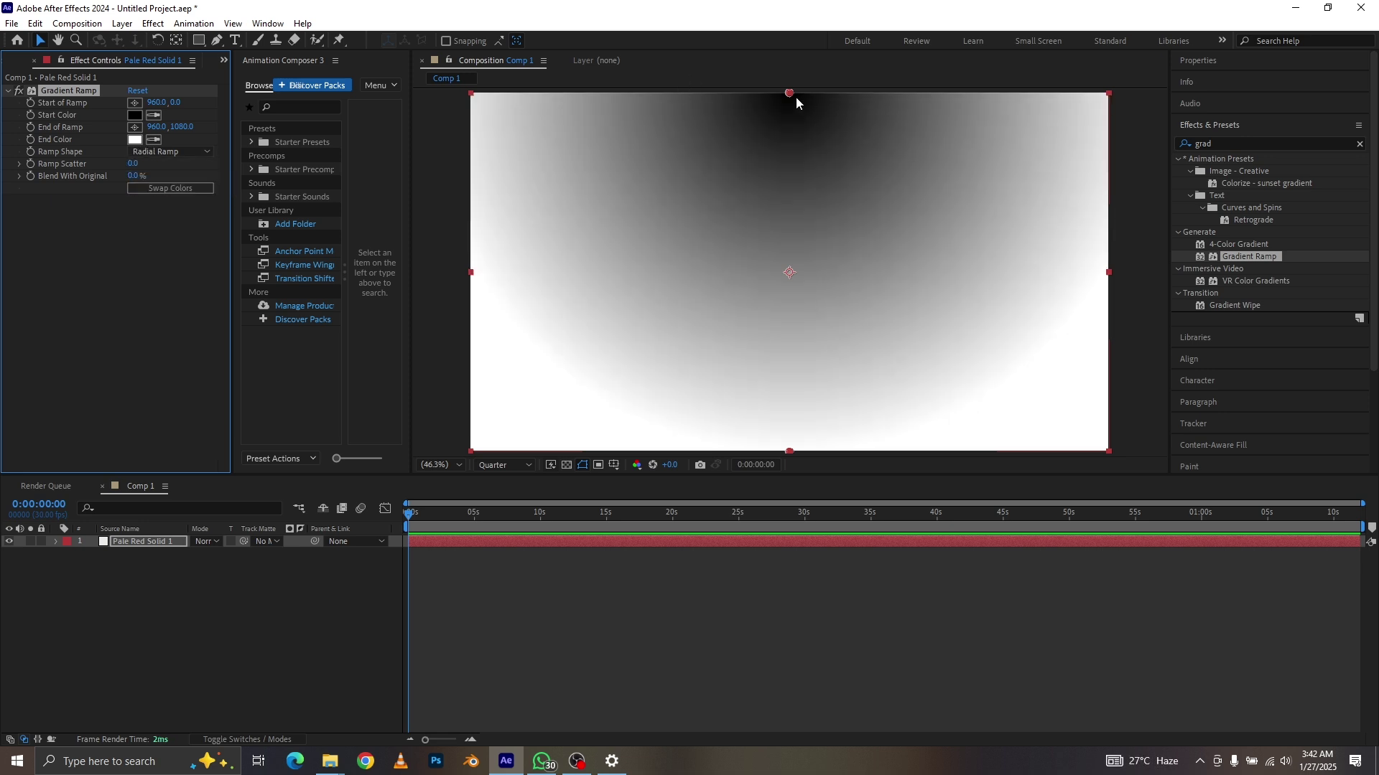
drag(789, 95, 786, 254)
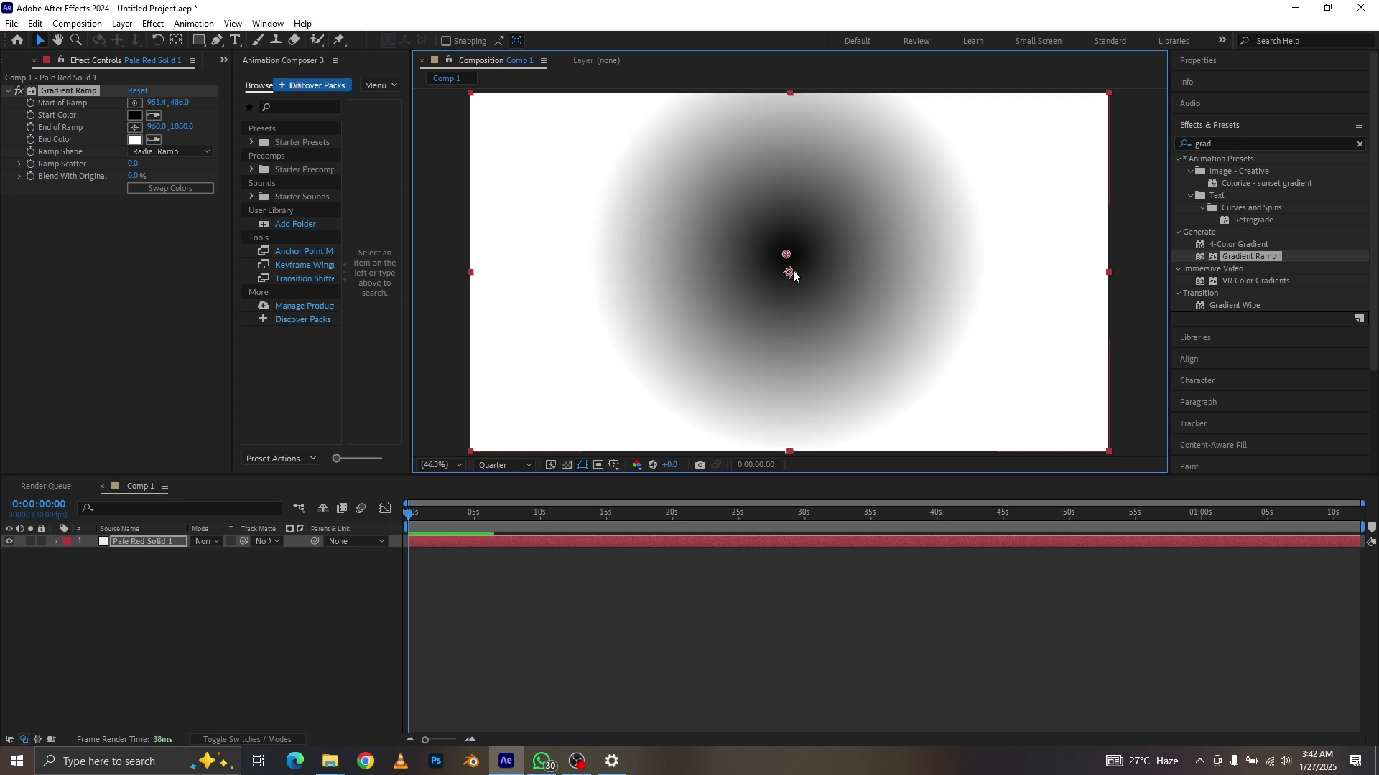
drag(787, 453, 1098, 443)
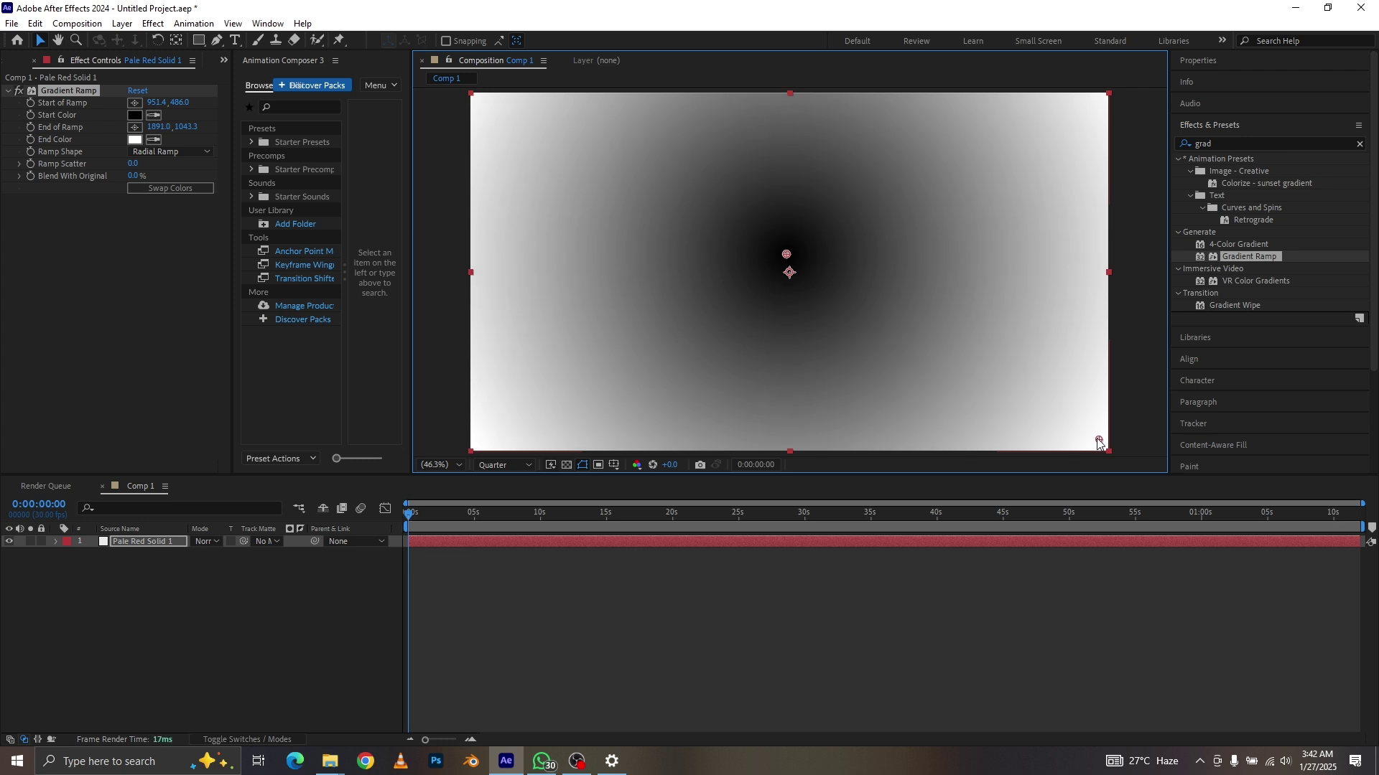
click(134, 115)
Set the gradient's start colour to light blue 35ACFF
mouse_move(691, 342)
mouse_down()
mouse_move(652, 317)
mouse_move(685, 373)
mouse_move(678, 288)
mouse_move(694, 237)
mouse_move(633, 241)
mouse_up()
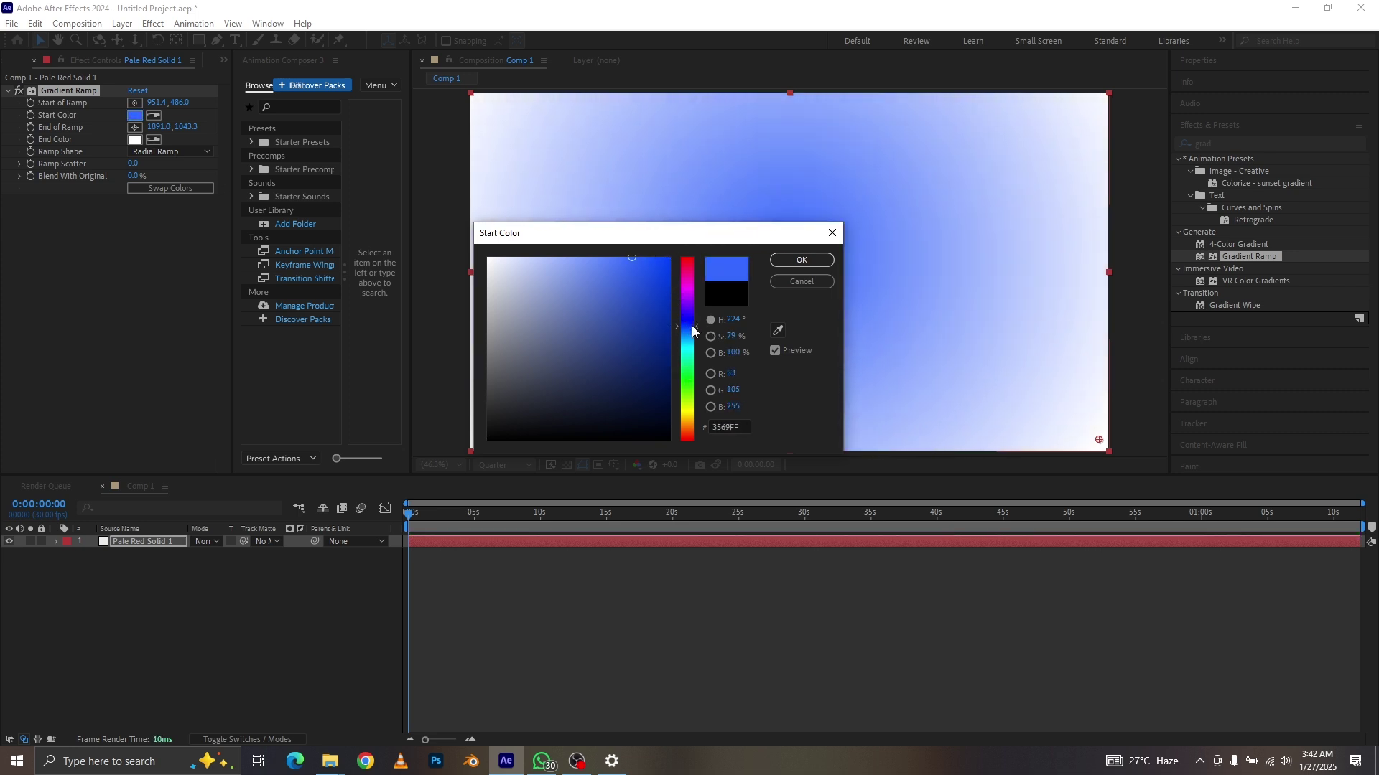
drag(693, 331, 693, 342)
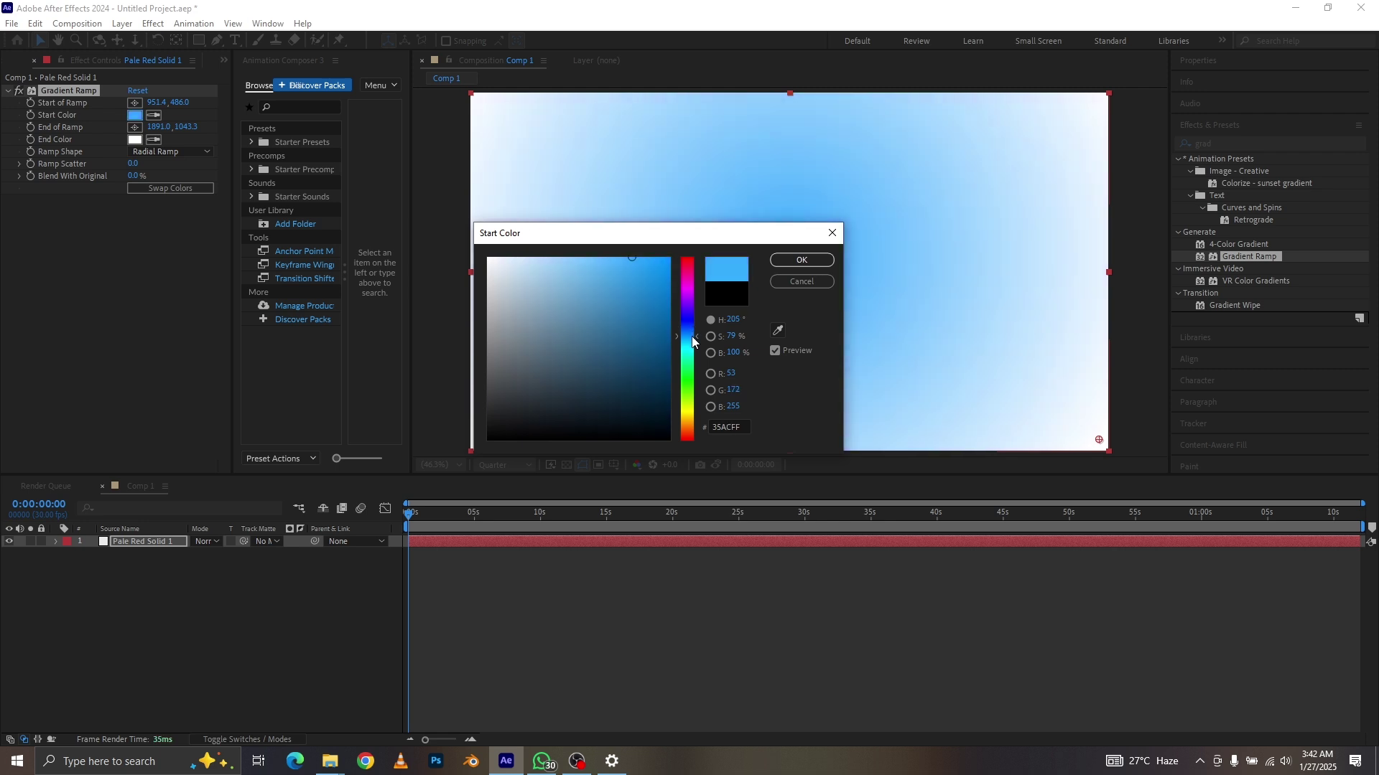
click(784, 263)
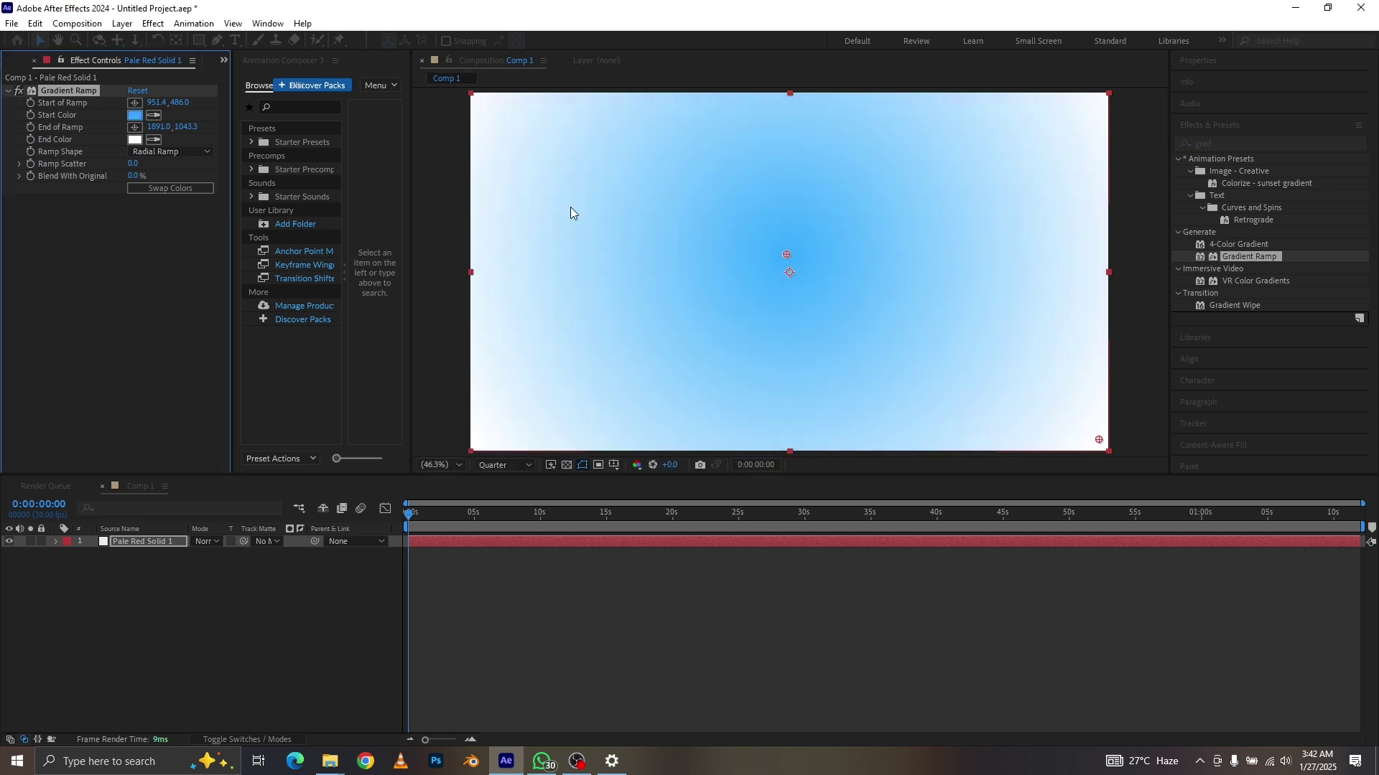
Set the gradient's end colour to deep navy 00045D and deselect the solid
click(135, 139)
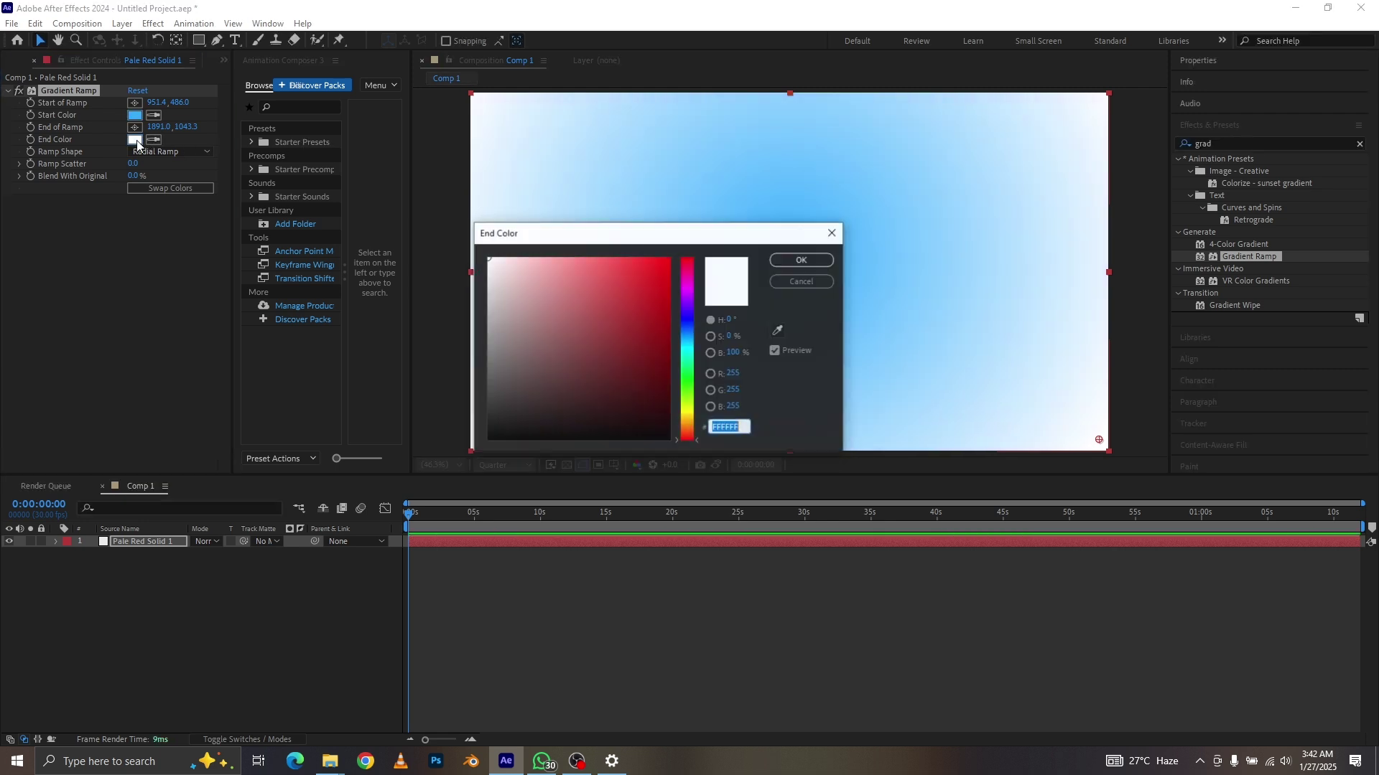
click(691, 321)
drag(636, 338, 694, 394)
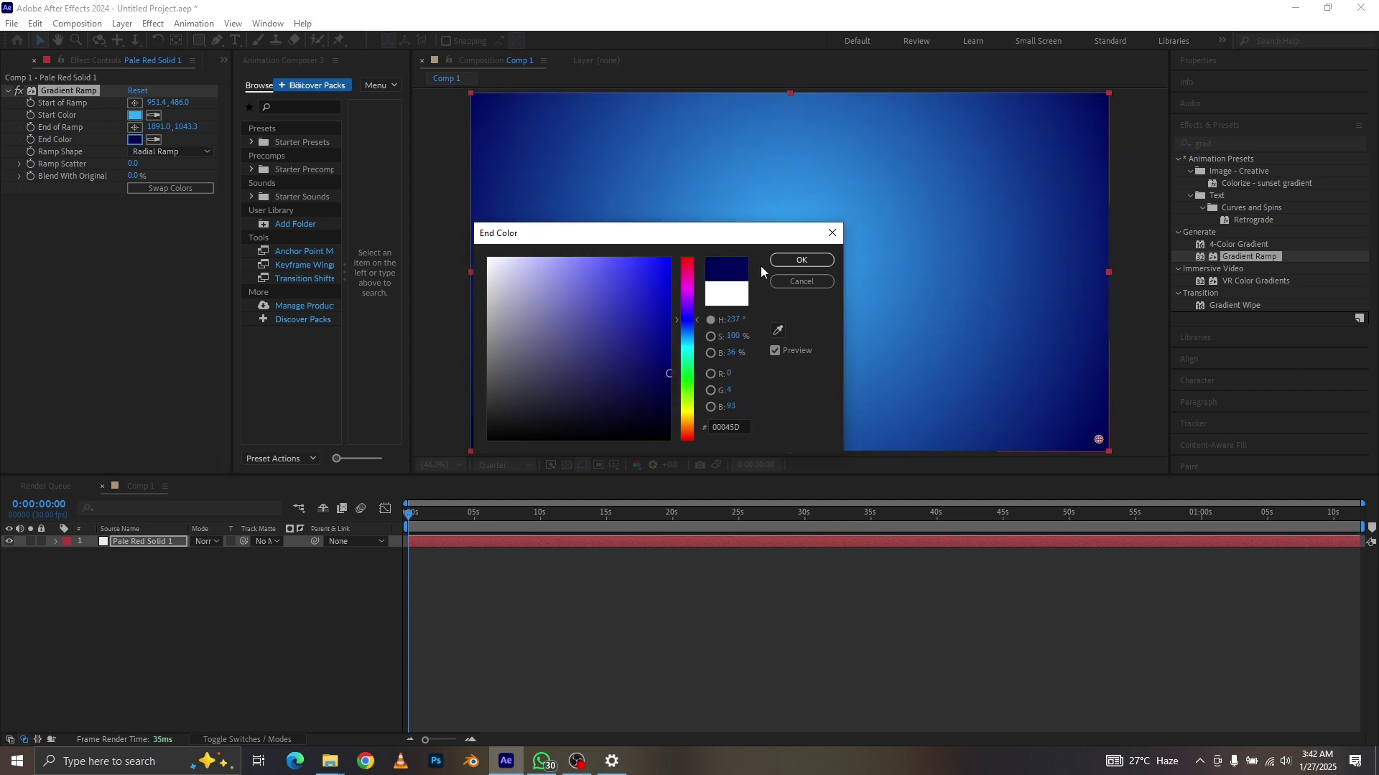
click(790, 261)
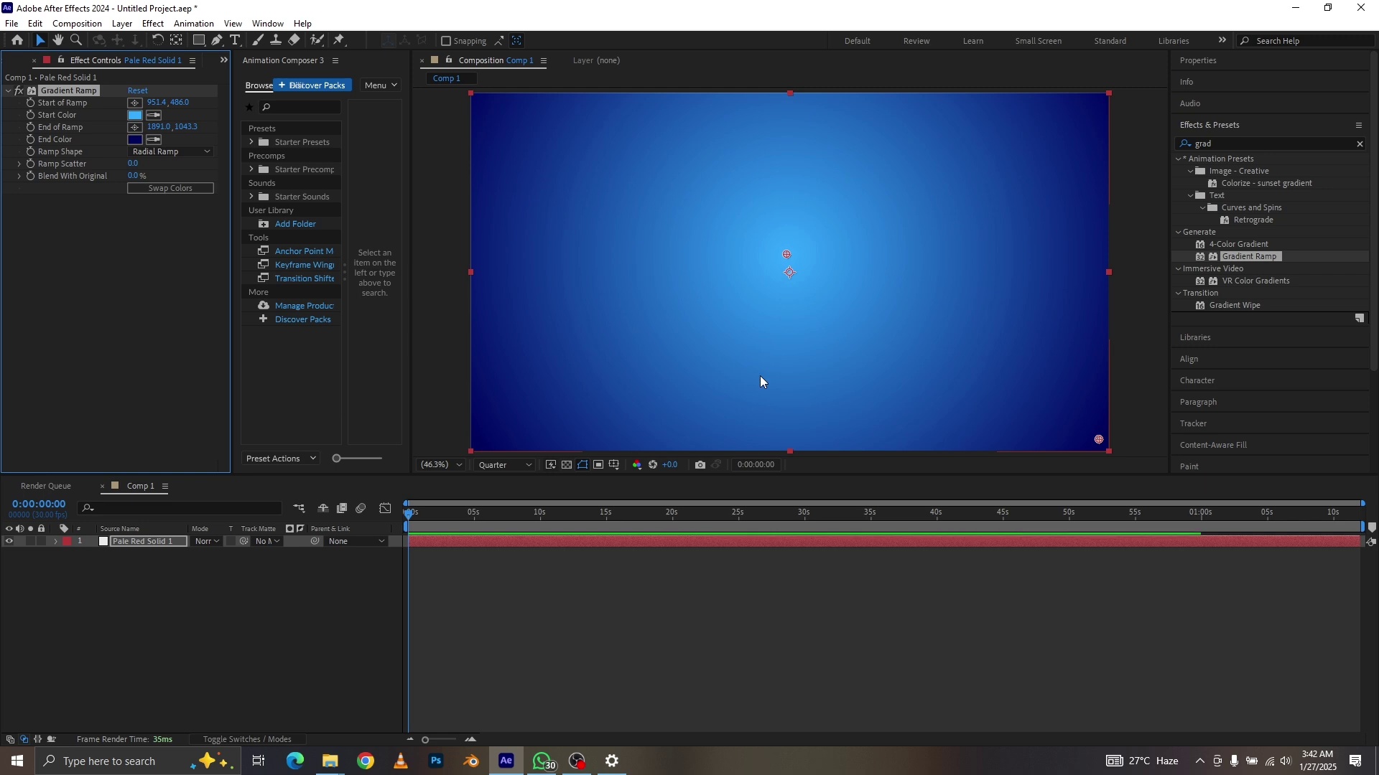
click(192, 604)
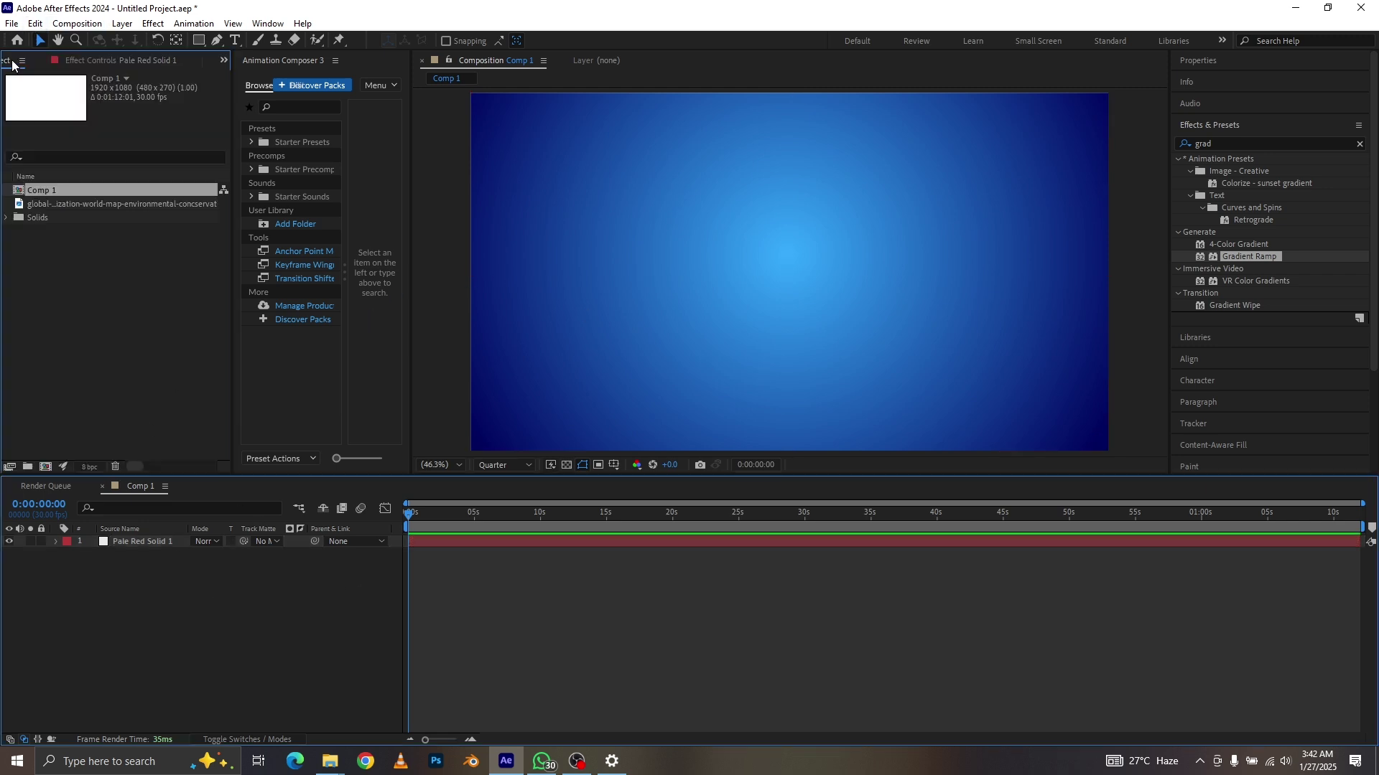
Add the world map JPG to Comp 1 above the gradient and scale it down to 16%
click(12, 63)
click(43, 205)
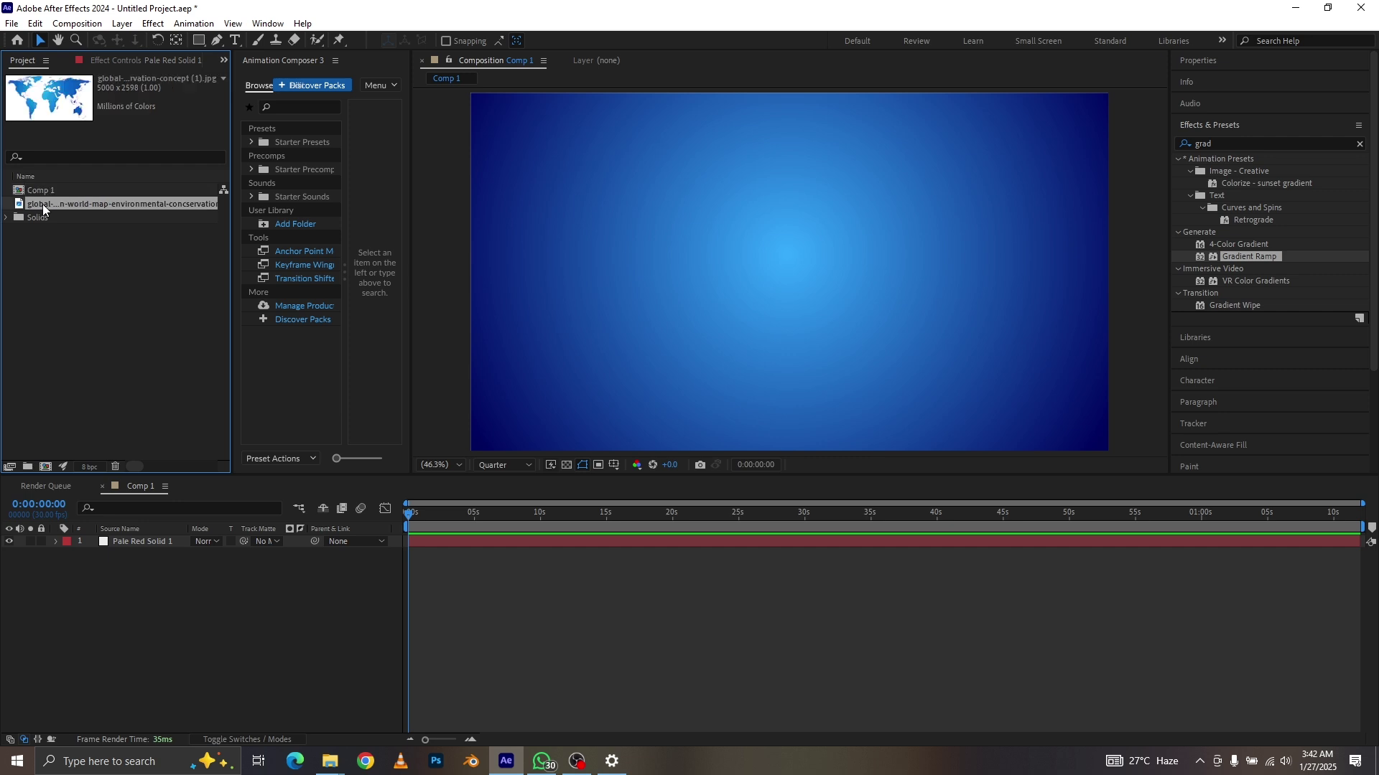
drag(87, 205, 143, 541)
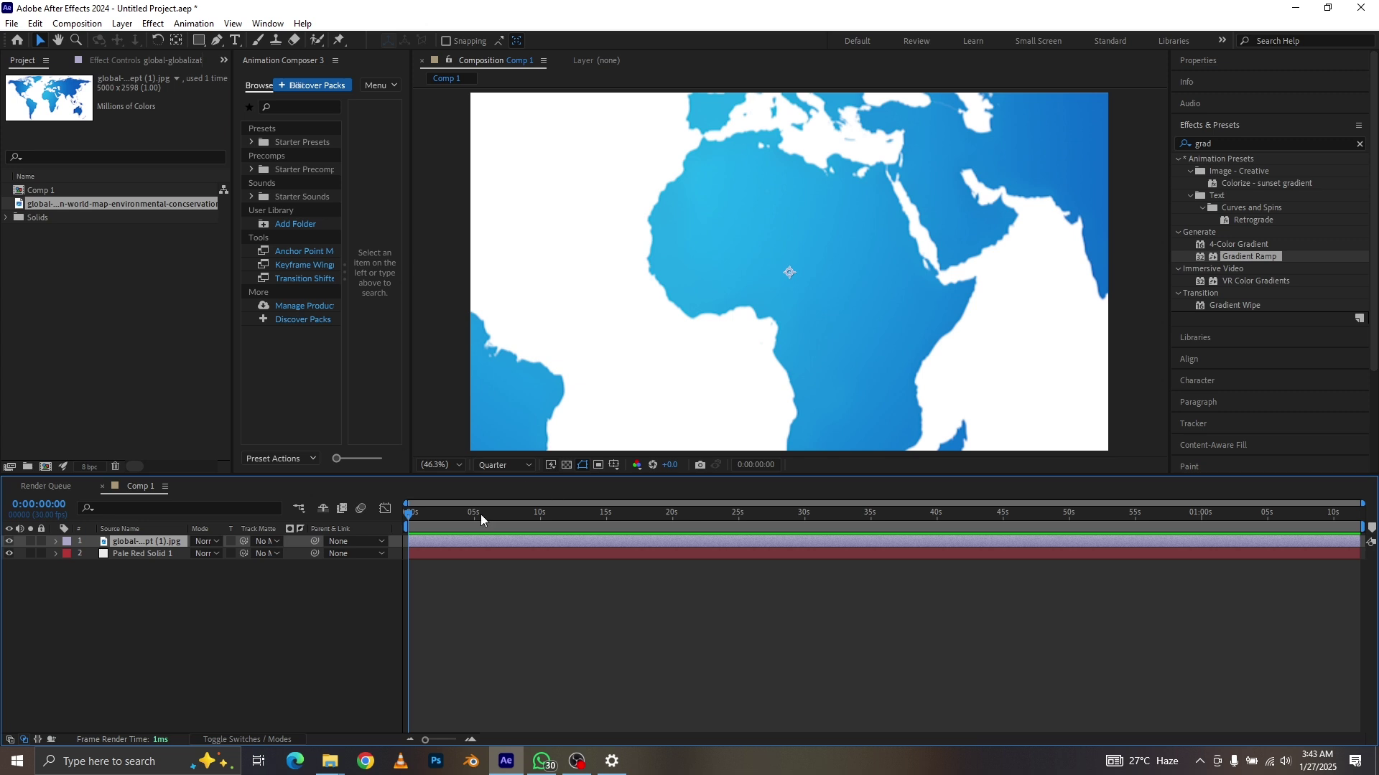
key(s)
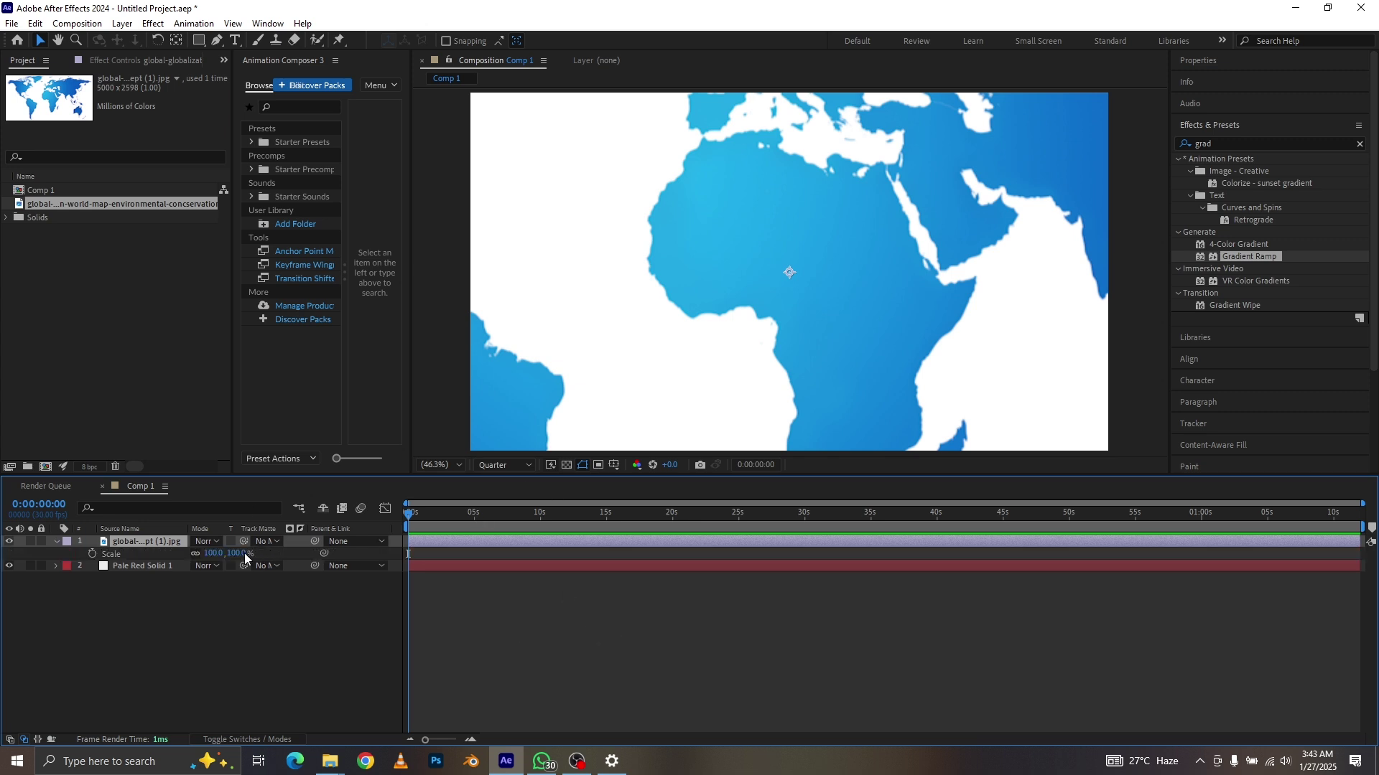
drag(231, 553, 158, 539)
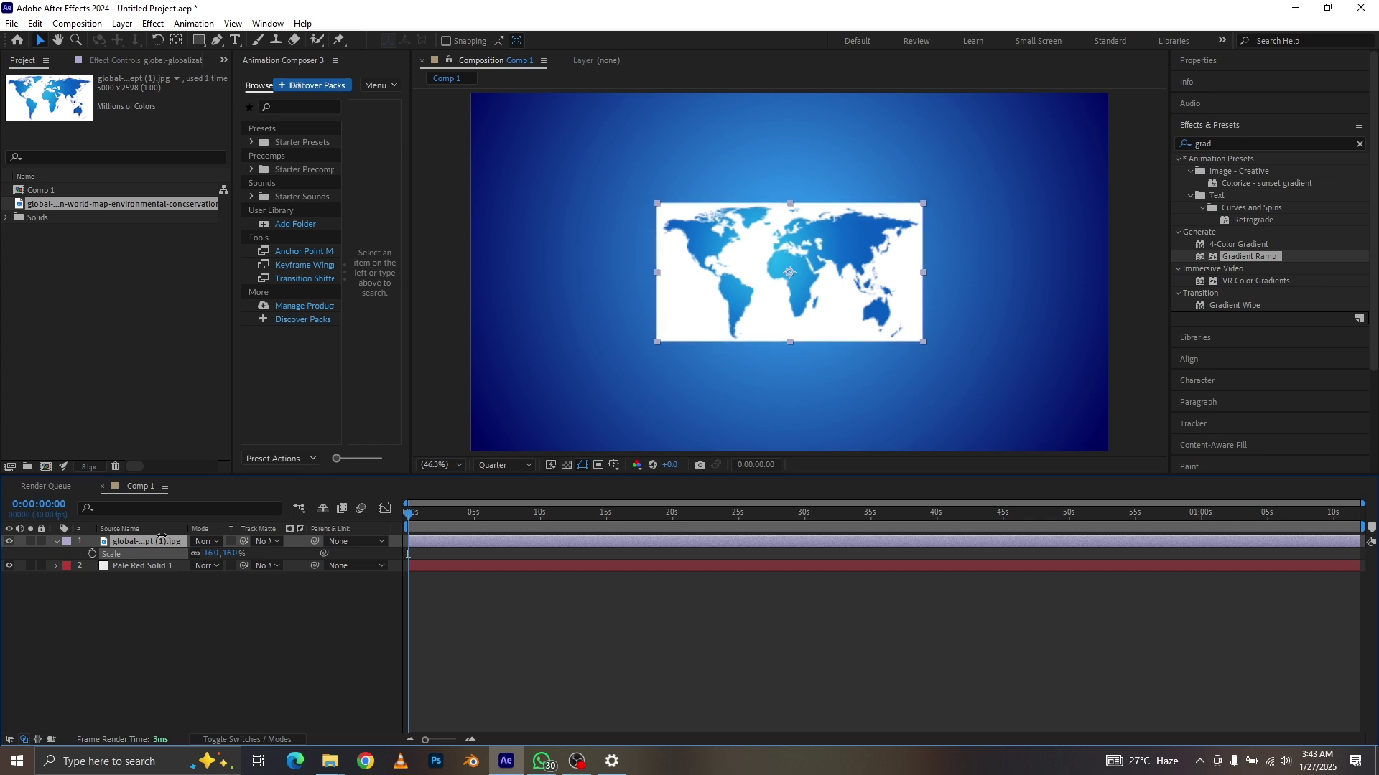
click(182, 618)
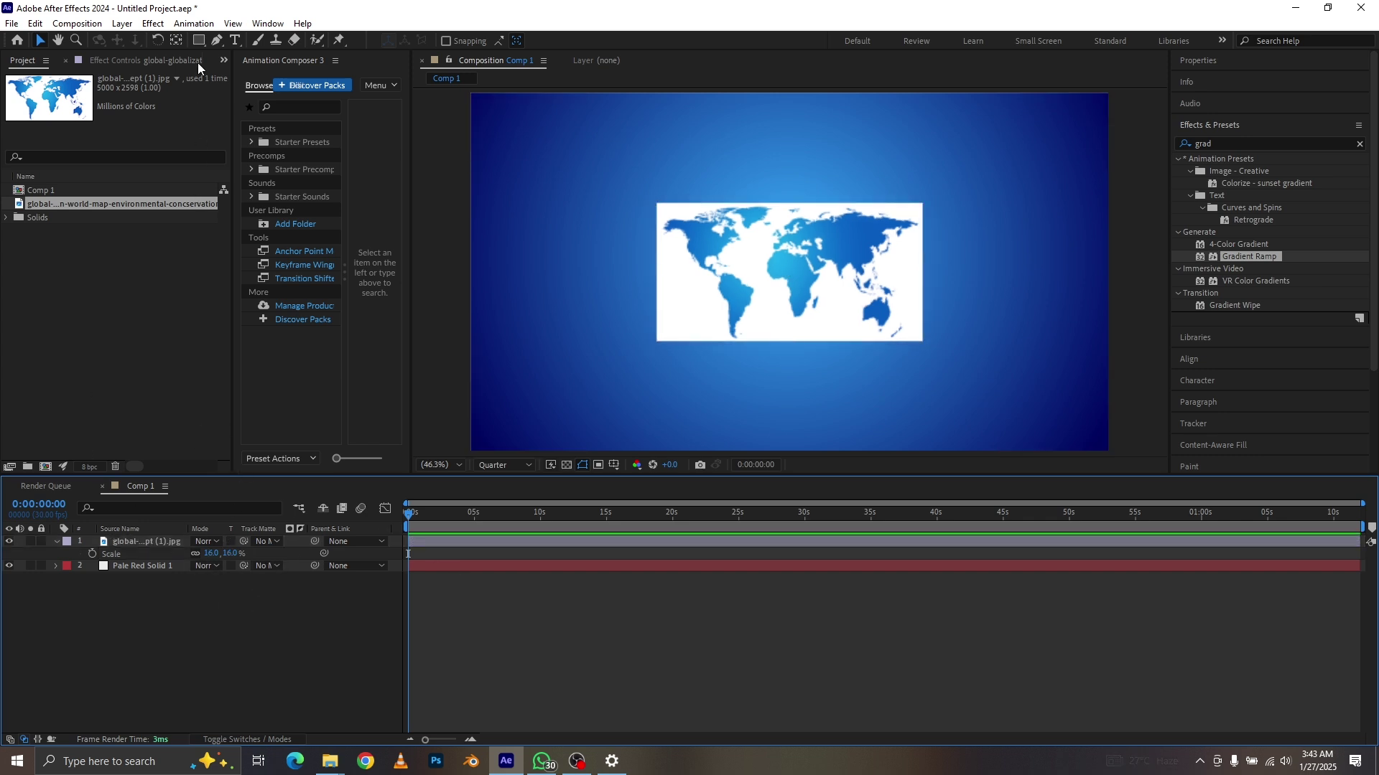
Draw a white-filled circle with the Ellipse Tool over the map's centre and nudge it into place
click(199, 40)
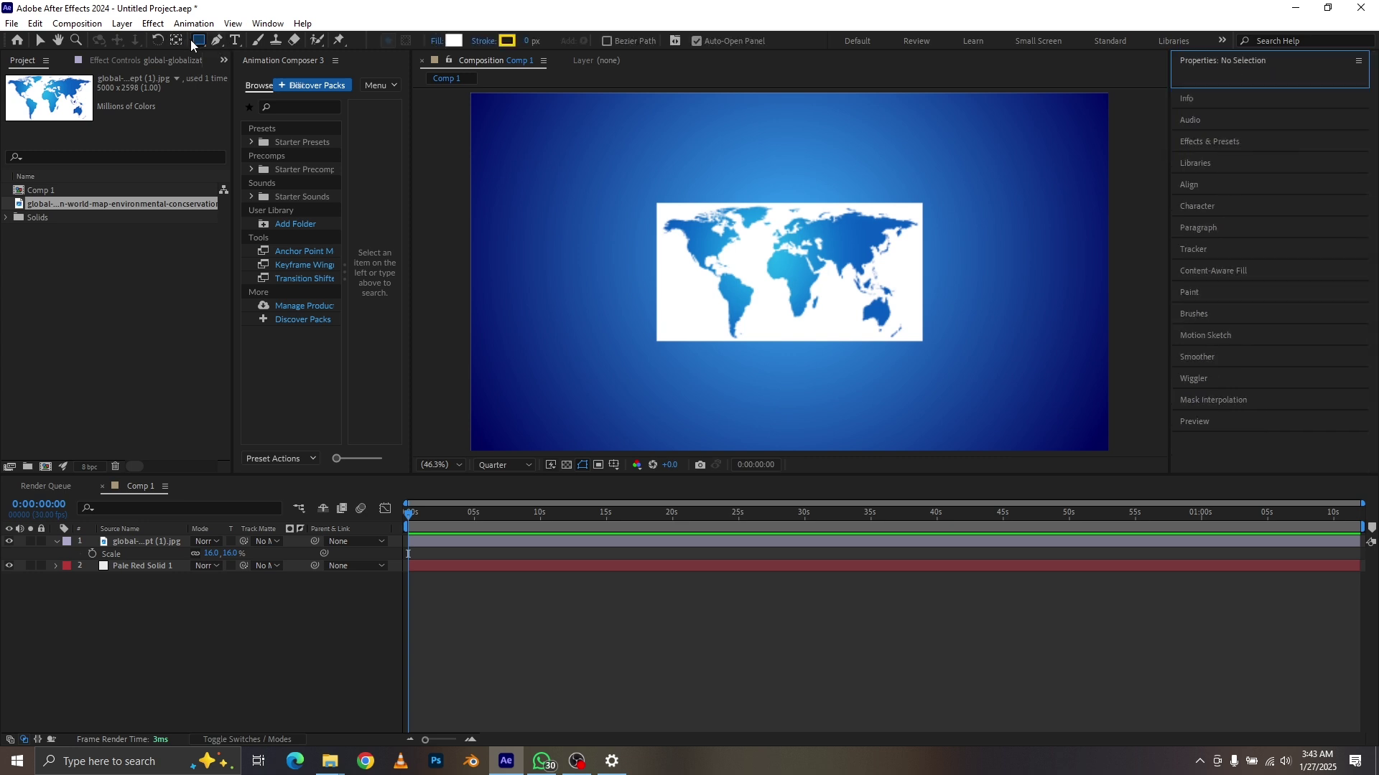
click(194, 43)
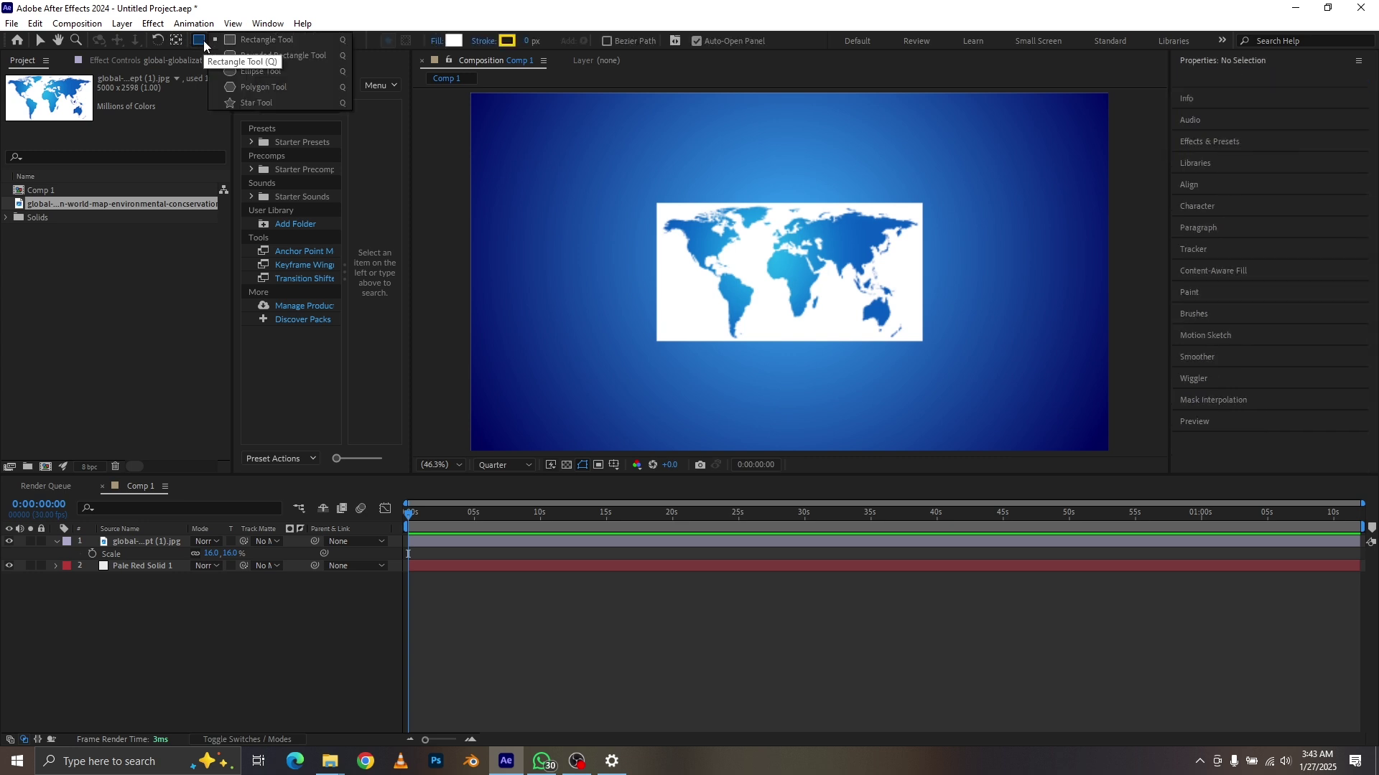
click(244, 71)
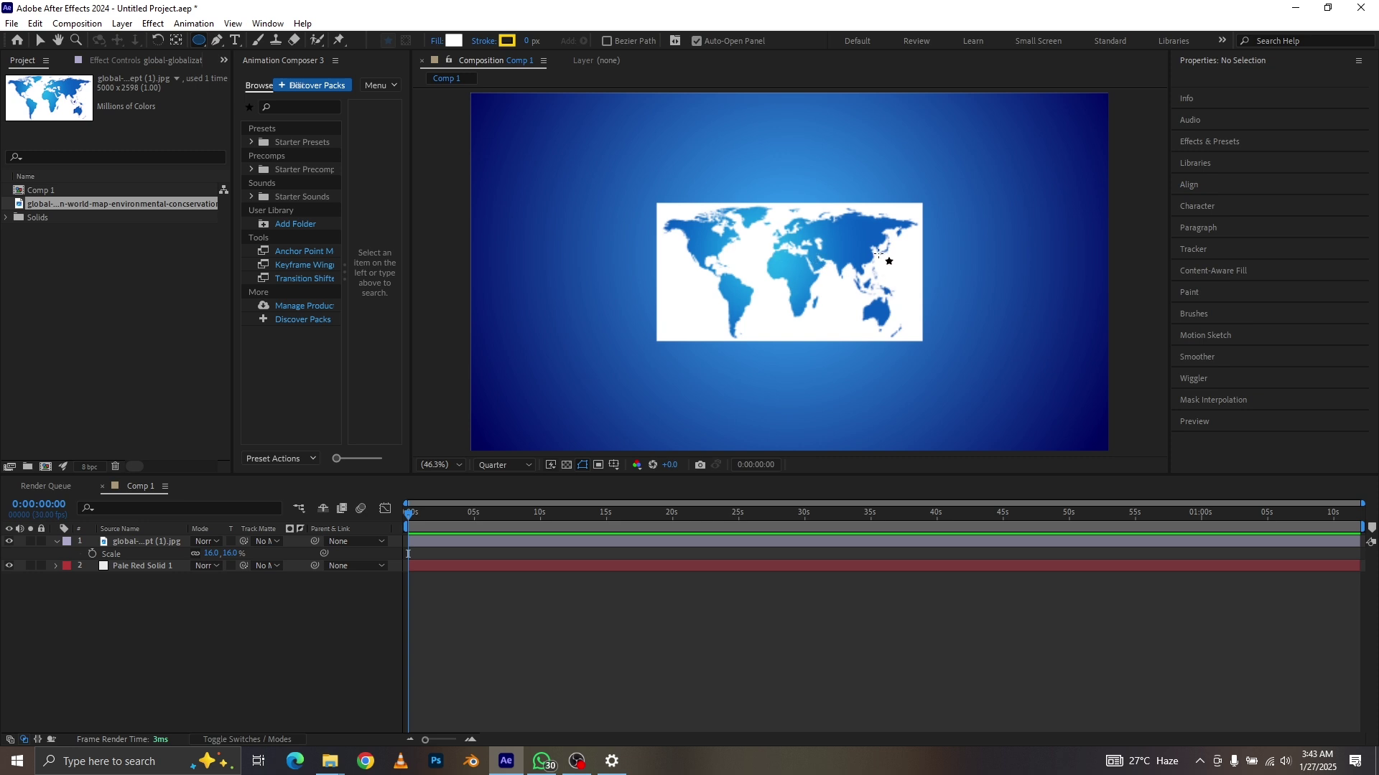
drag(739, 209, 870, 312)
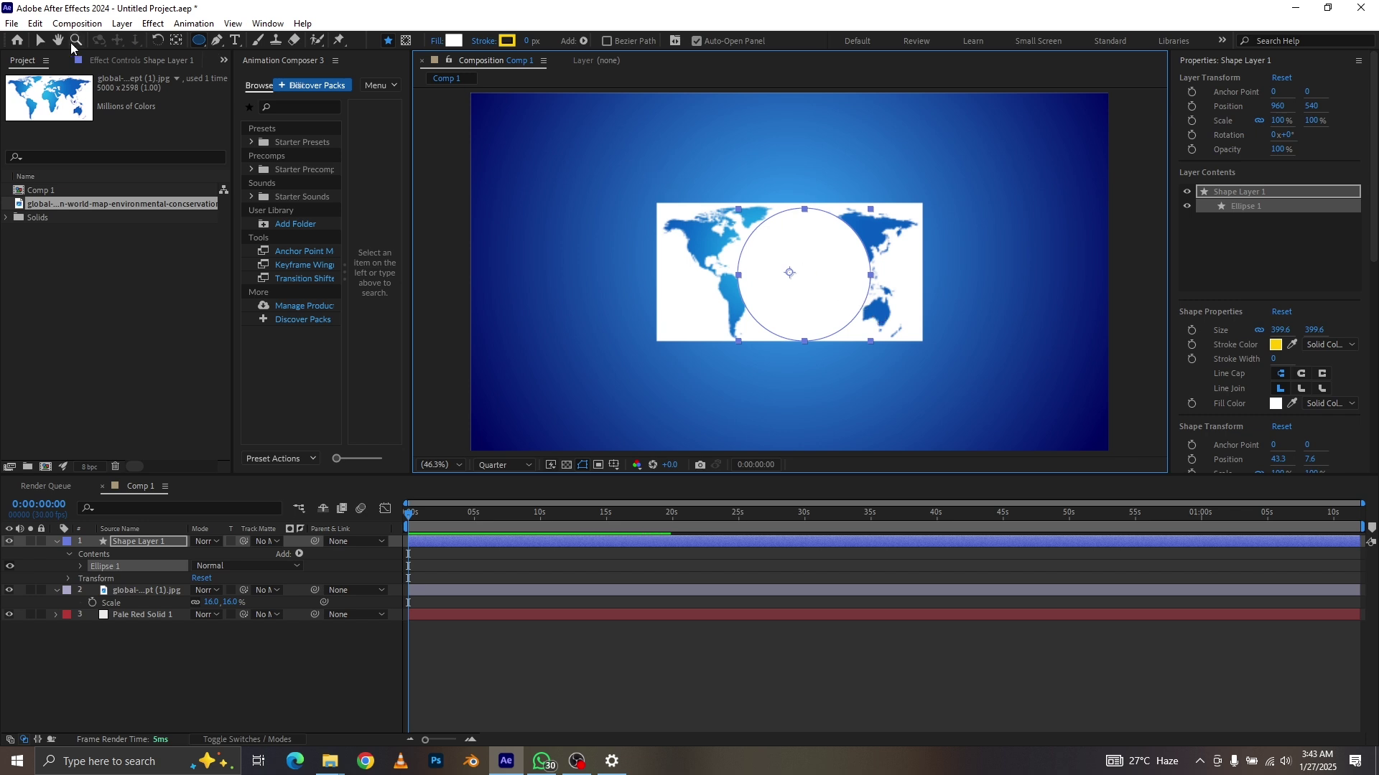
click(41, 41)
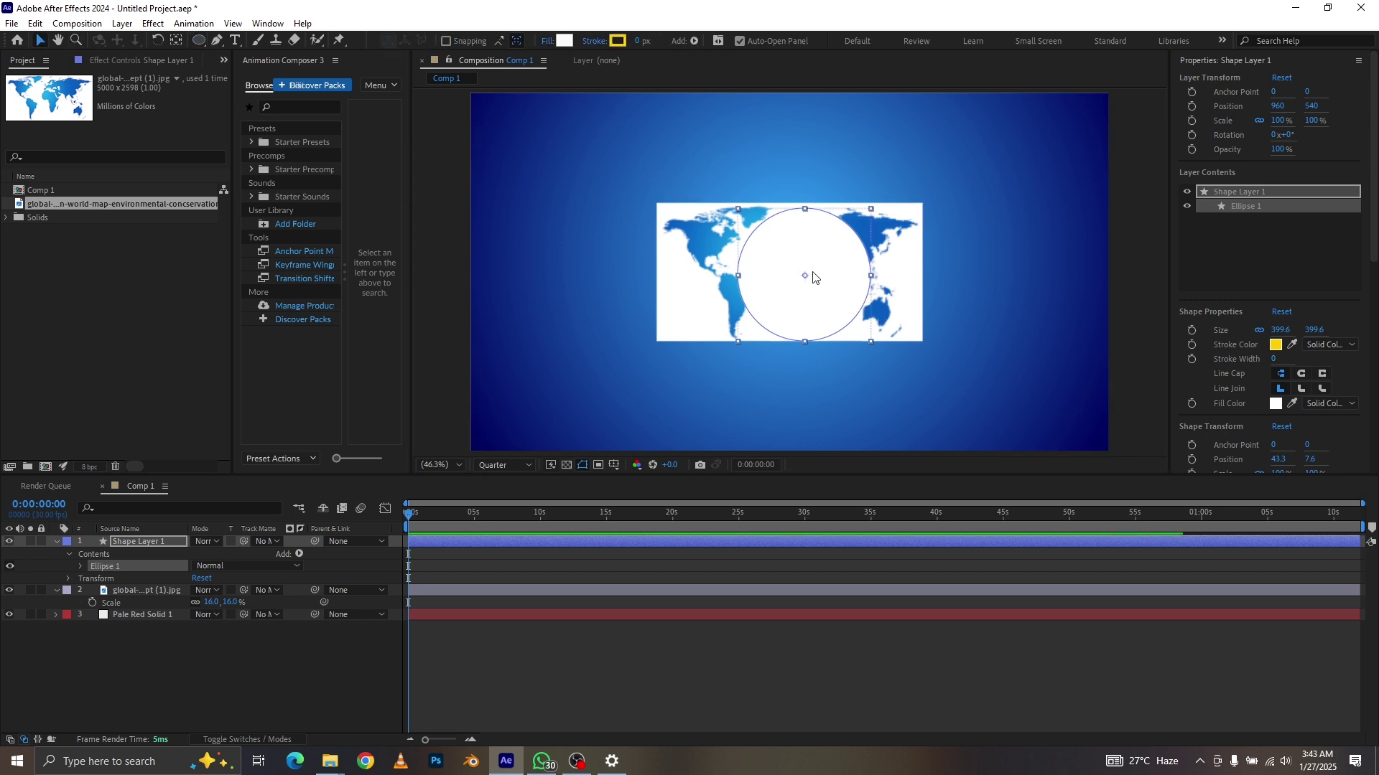
drag(813, 277, 806, 271)
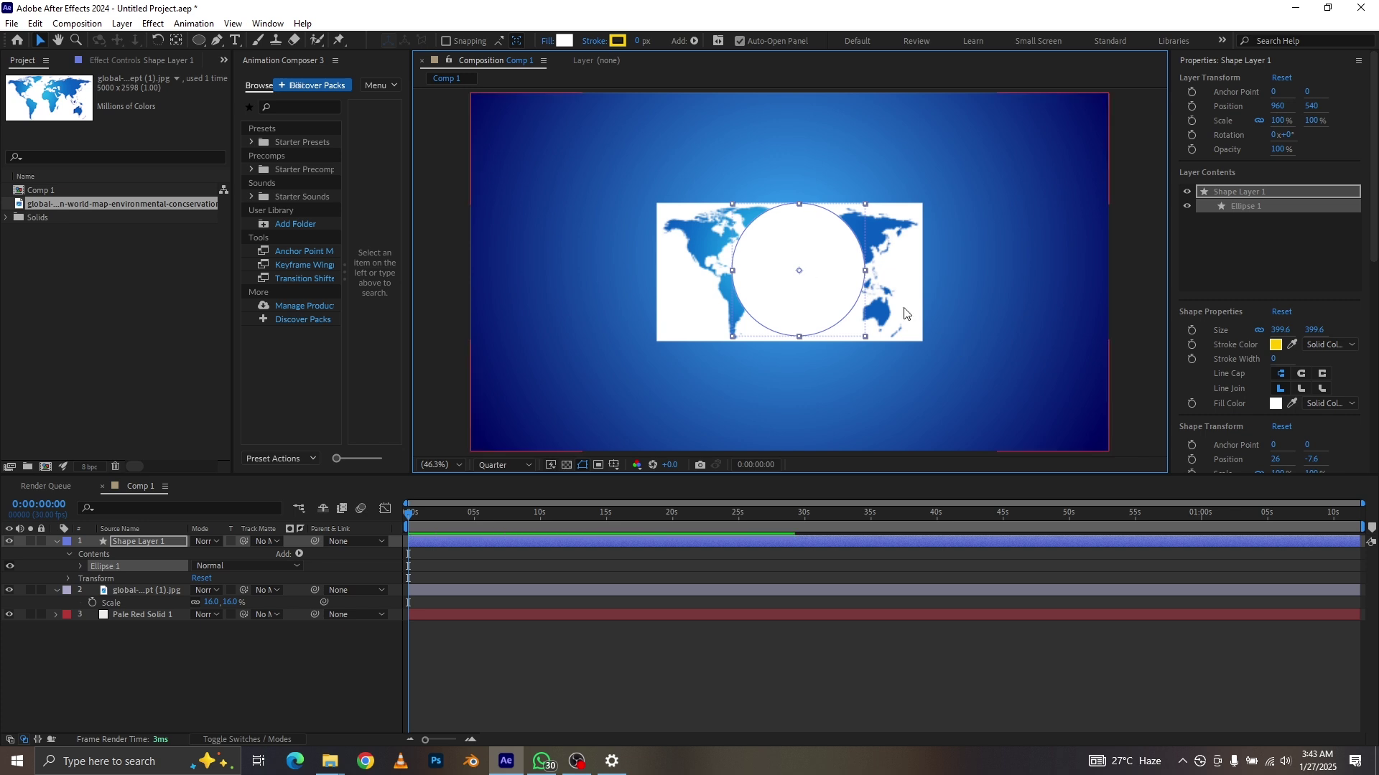
click(793, 272)
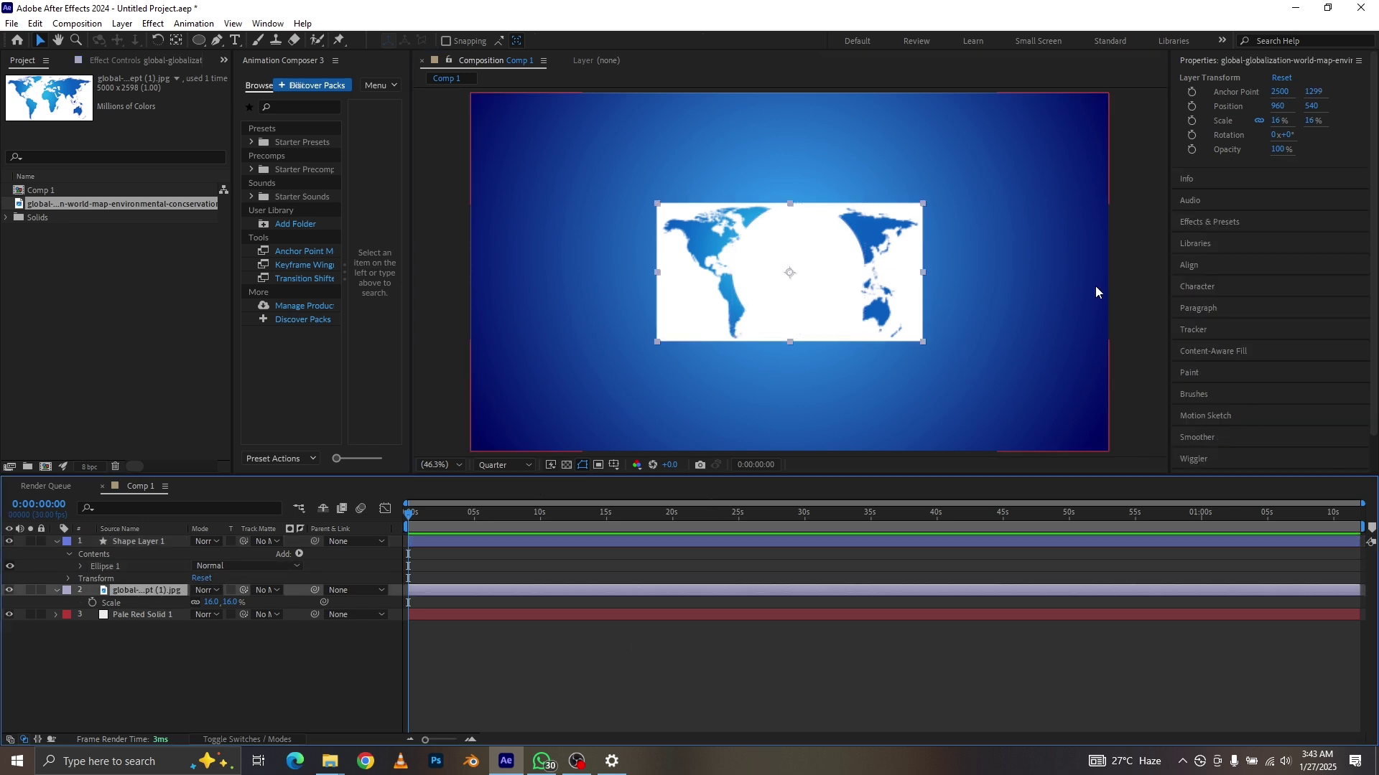
Apply Motion Tile to the world map layer and add a new adjustment layer on top
scroll(1247, 223, down, 2)
key(ctrl+5)
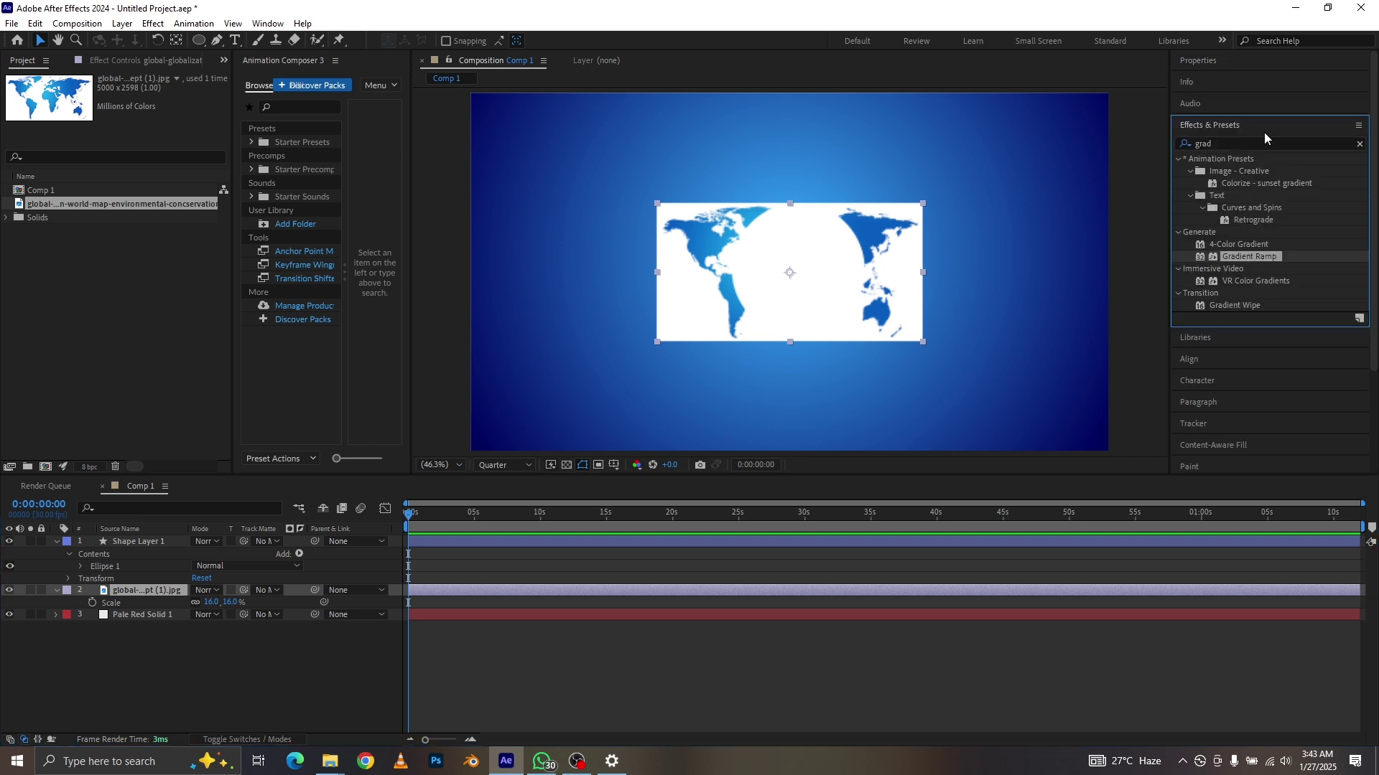
click(1360, 144)
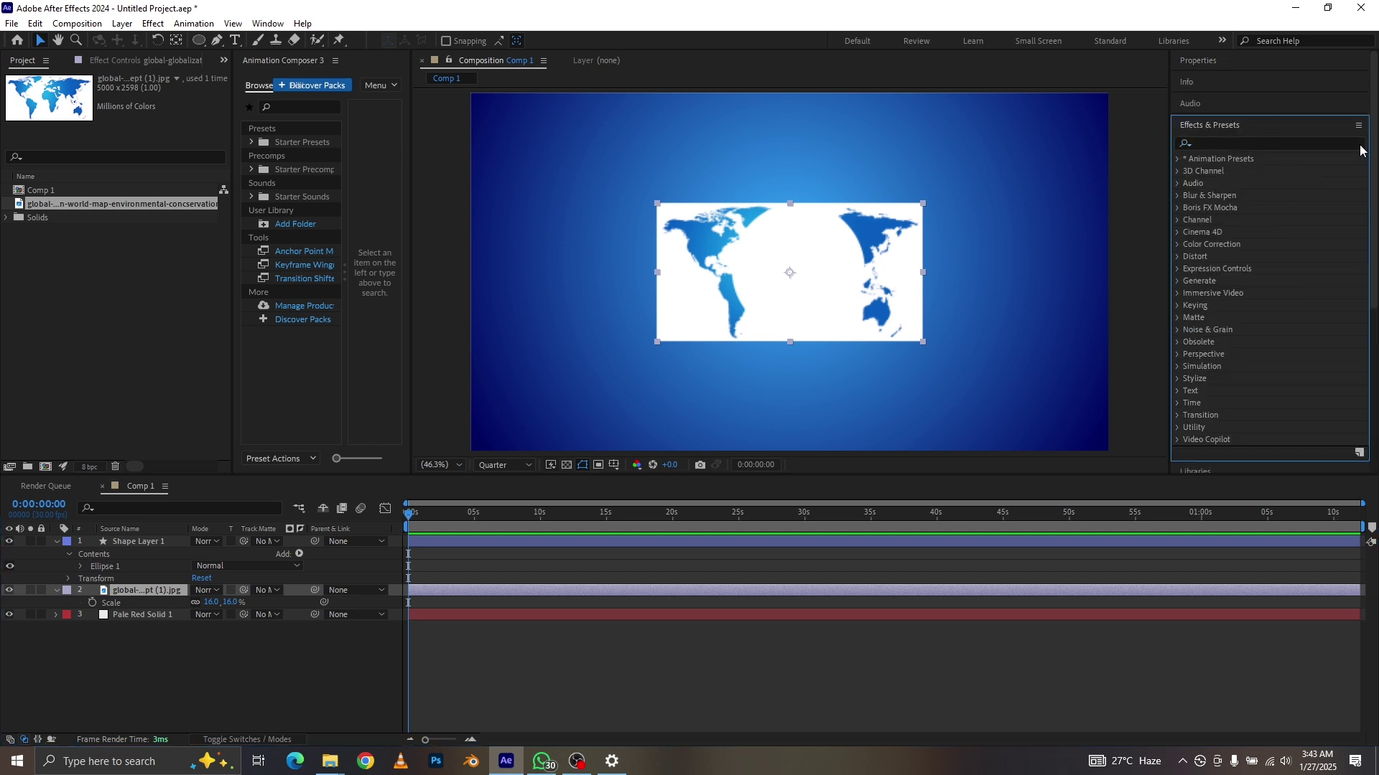
click(1334, 141)
text(motion)
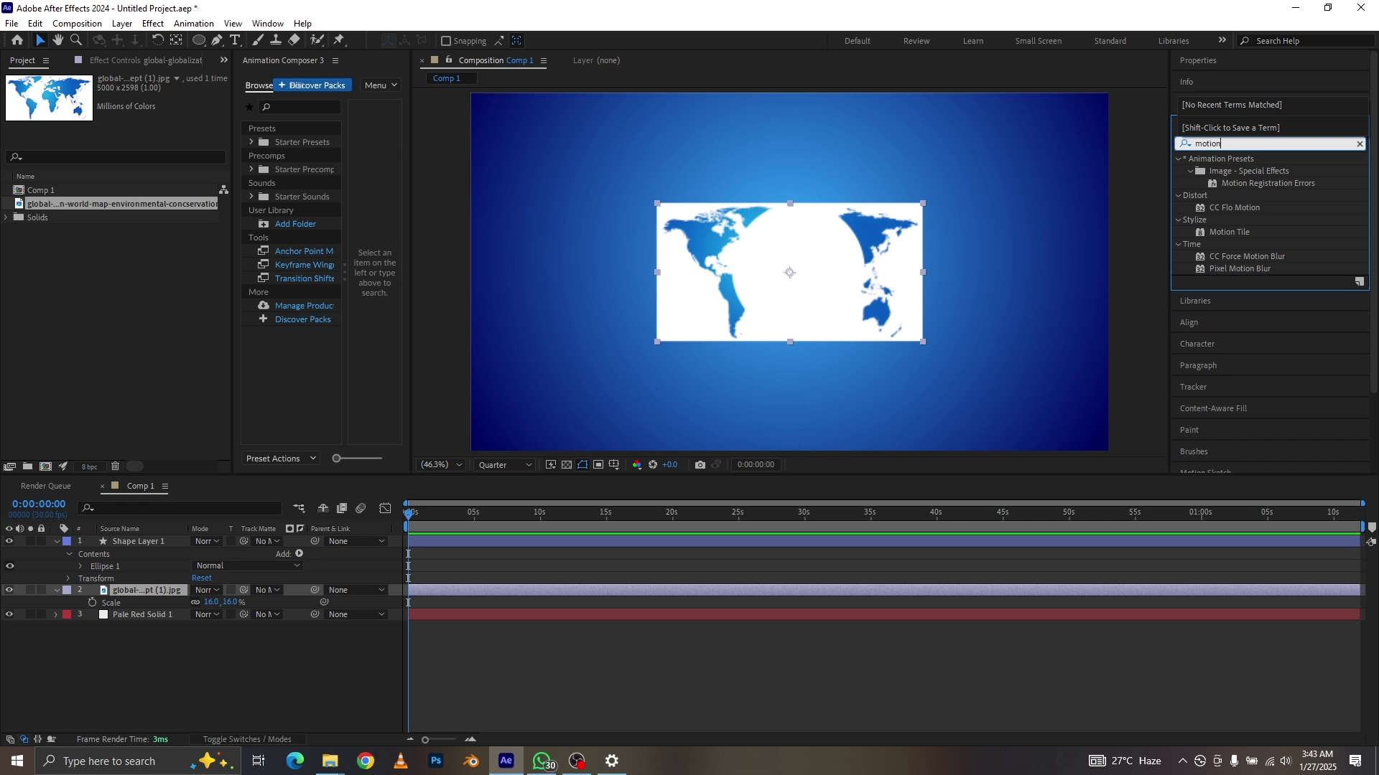
drag(1240, 206, 151, 592)
key(ctrl+alt+y)
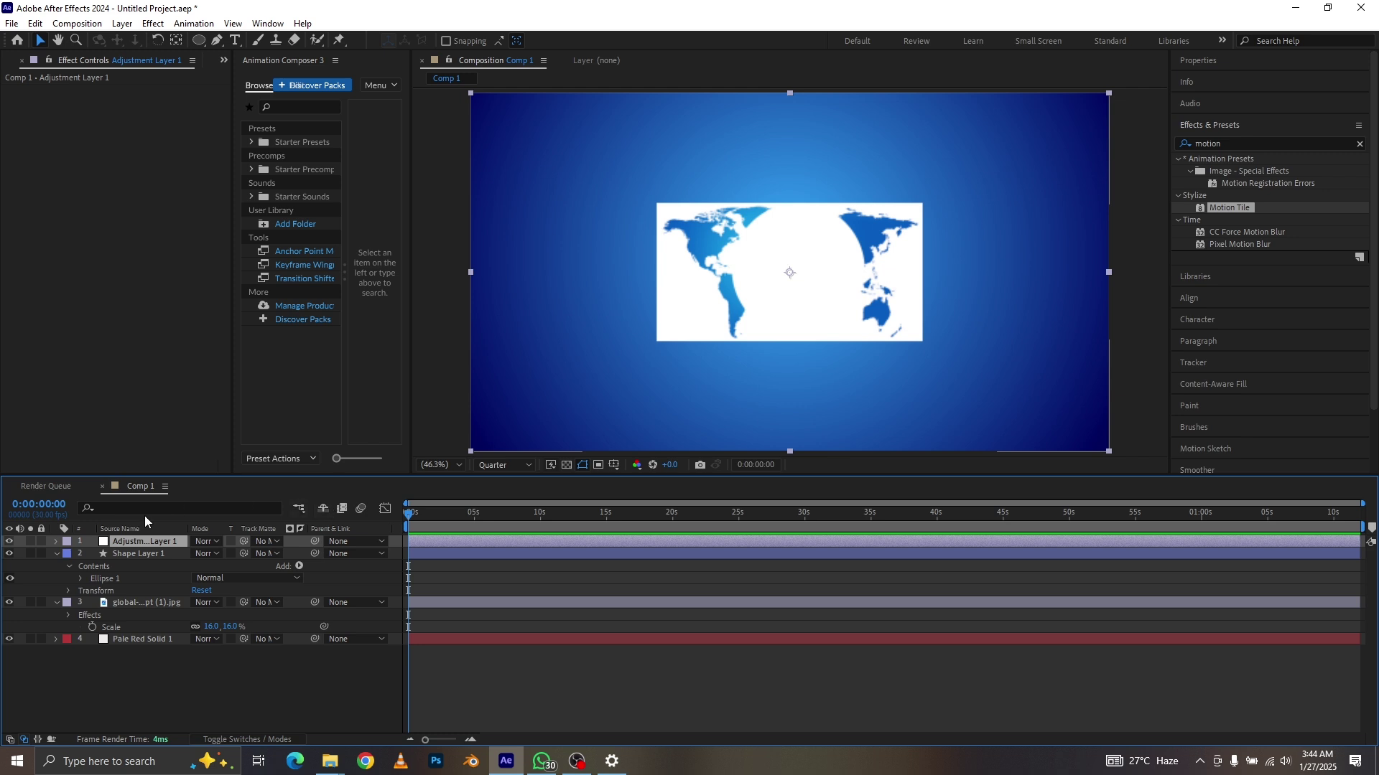
Place Adjustment Layer 1 above the map and matte both layers to Shape Layer 1
drag(144, 541, 146, 597)
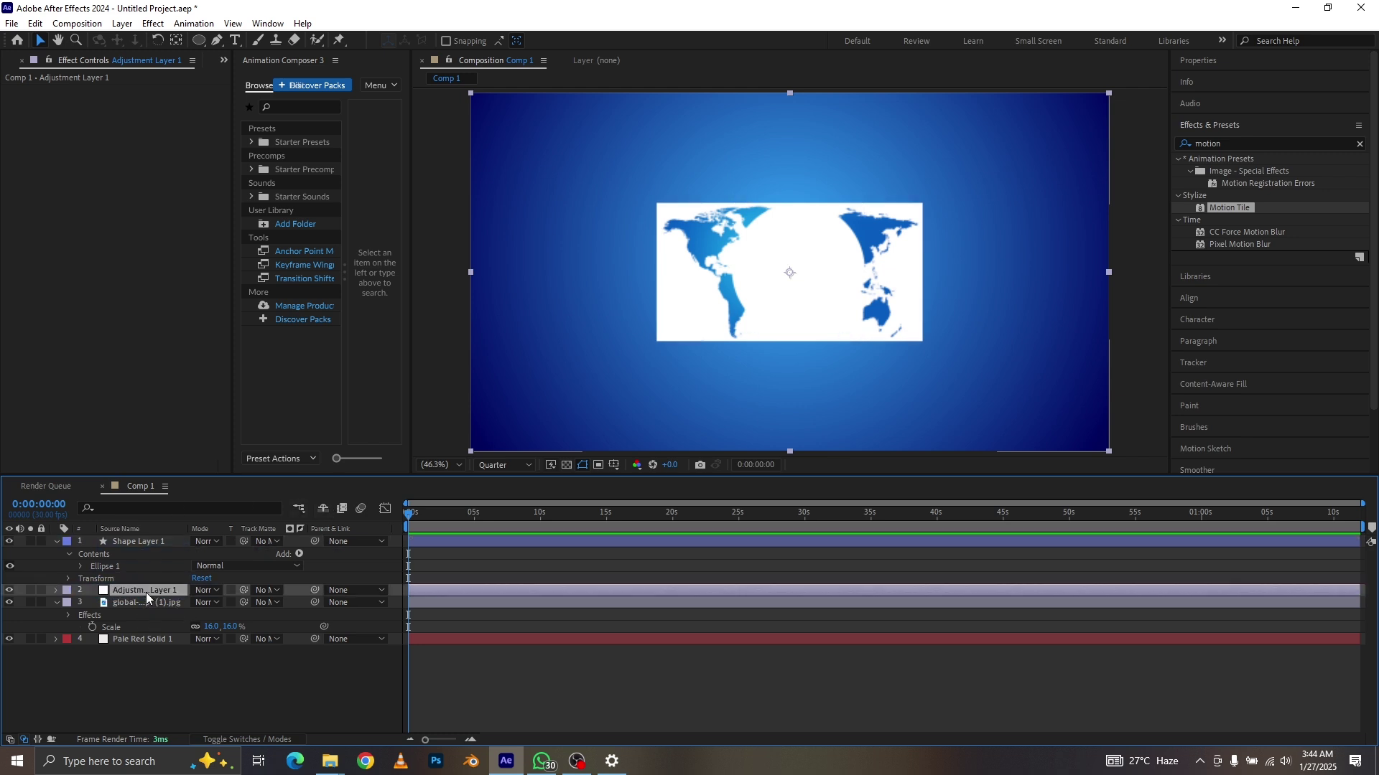
click(149, 598)
click(263, 686)
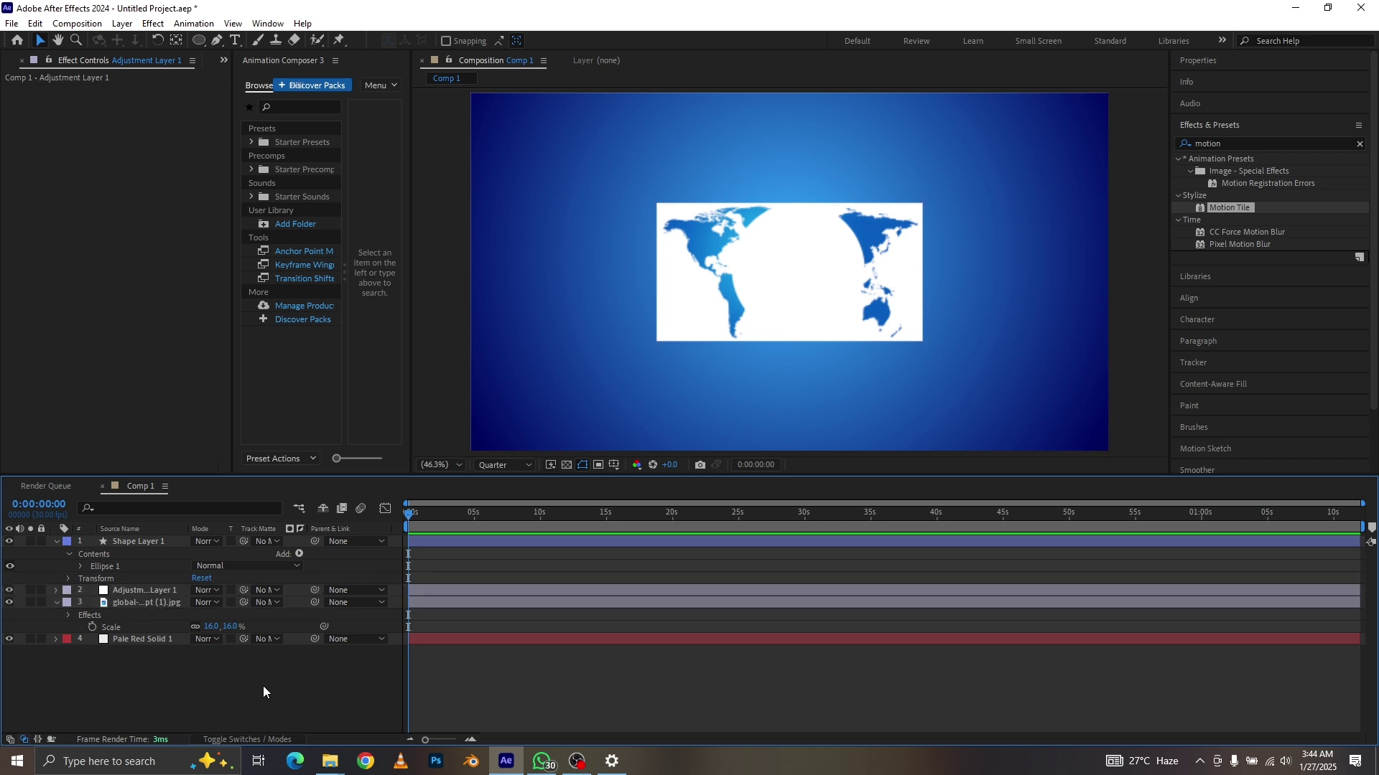
click(142, 589)
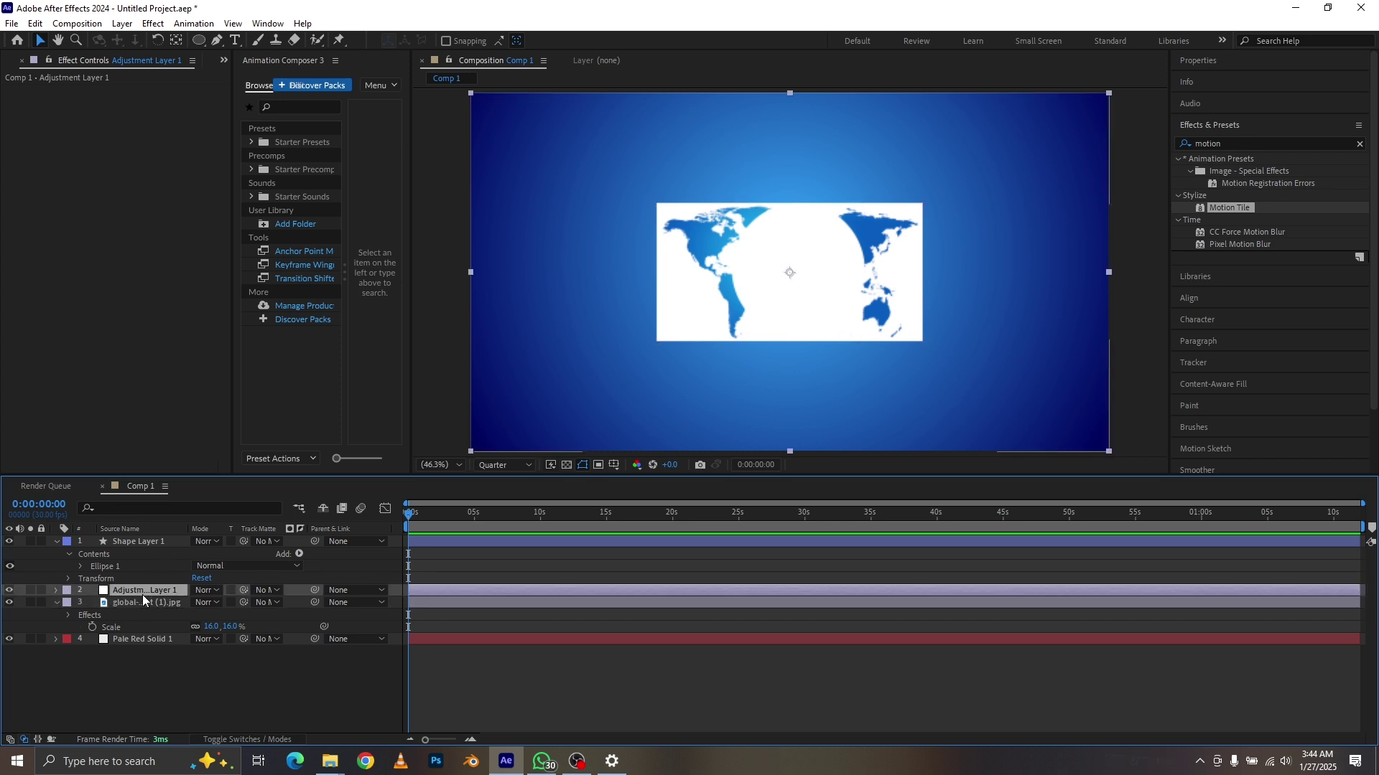
shift+click(138, 600)
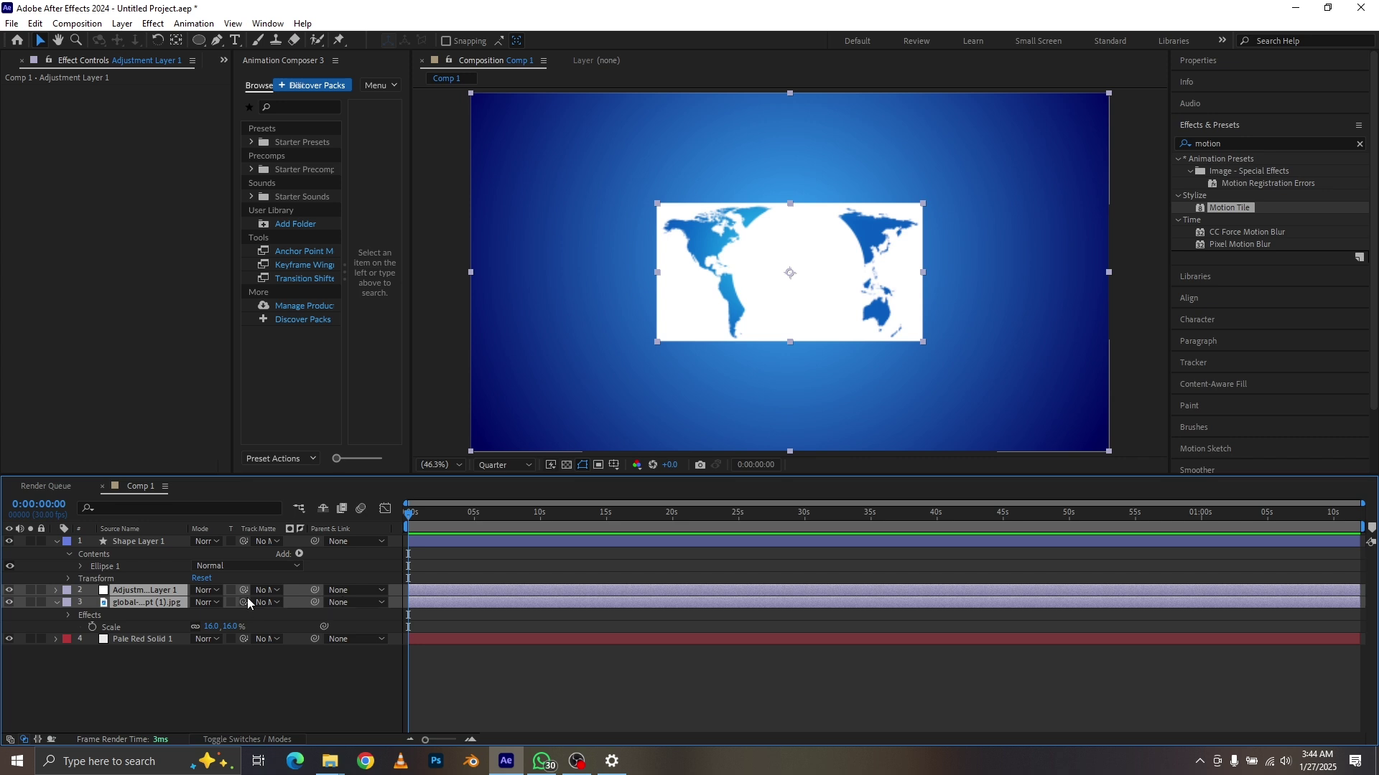
click(269, 603)
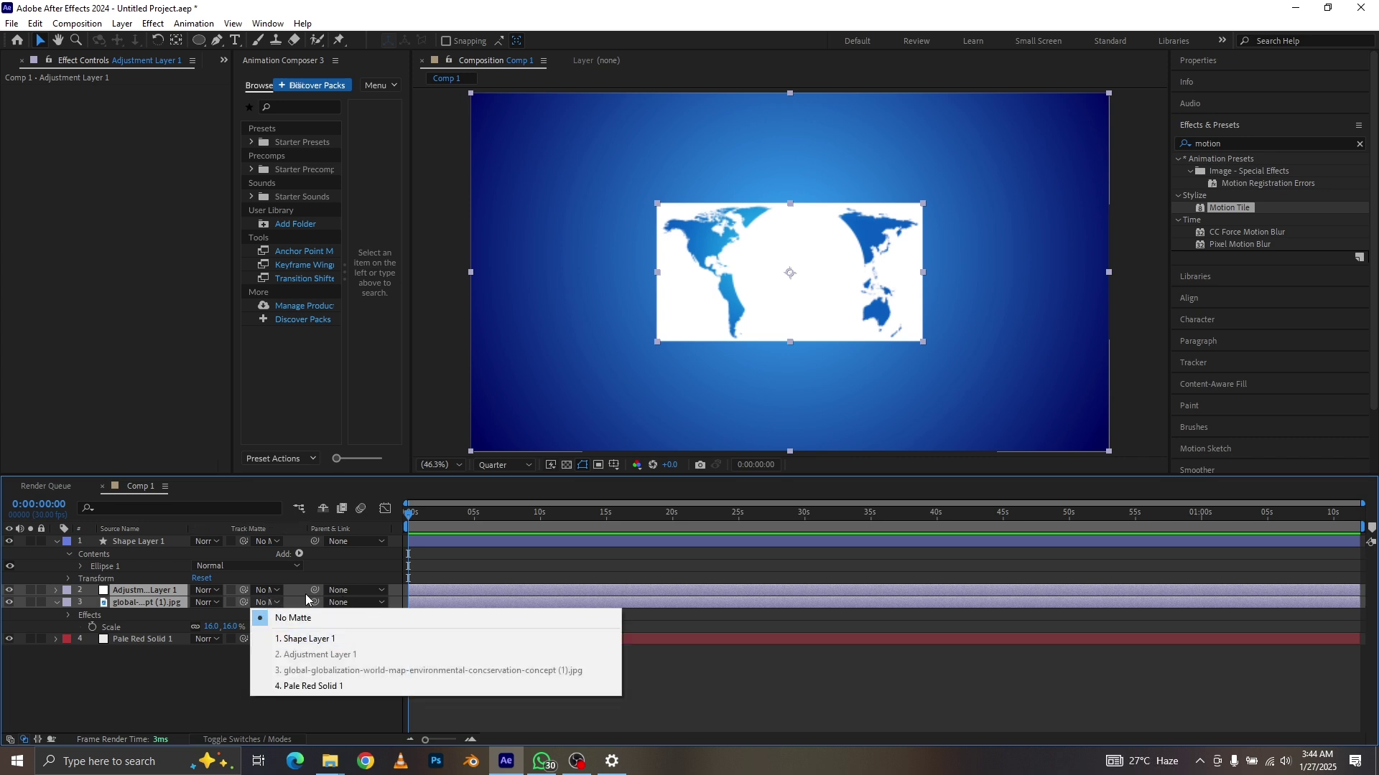
click(305, 638)
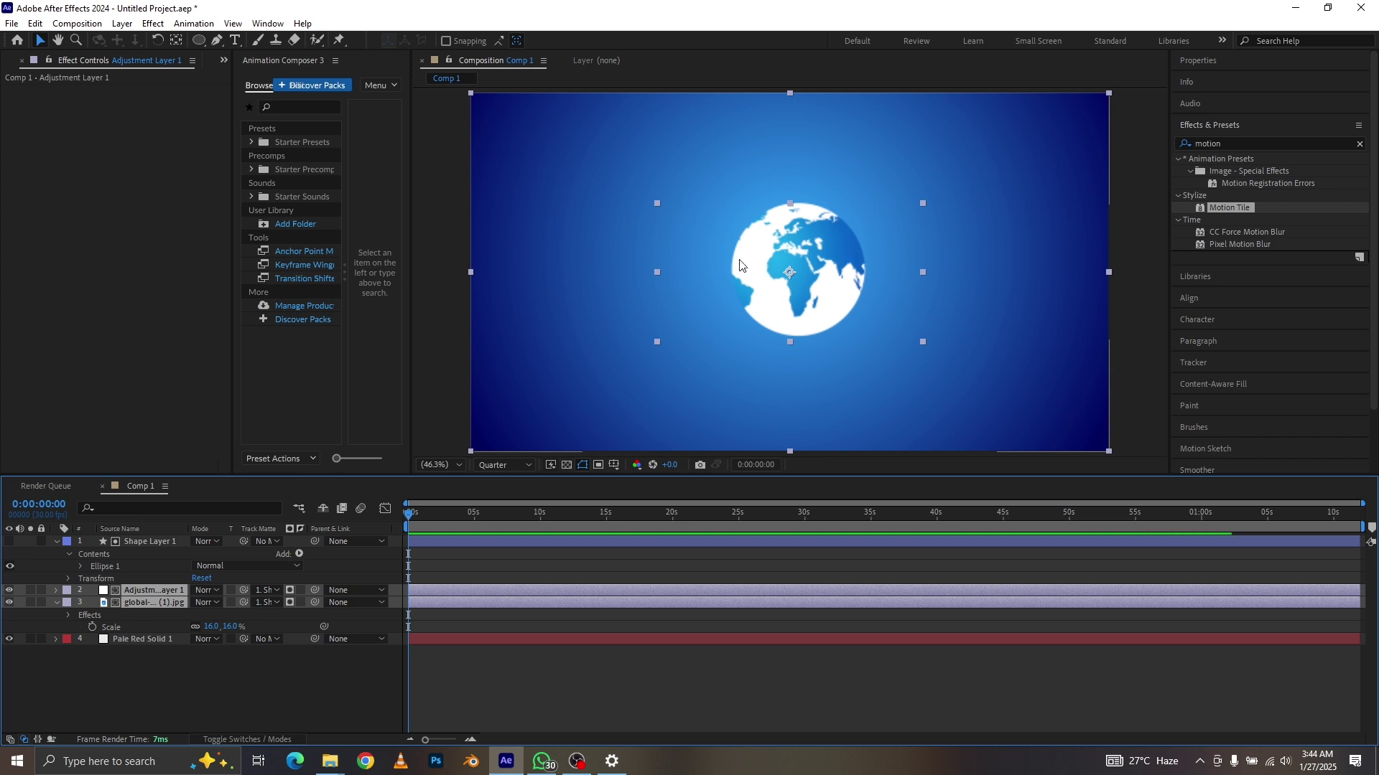
Apply the Bulge effect to Adjustment Layer 1 through the 'bulg' effects search
click(151, 697)
click(146, 593)
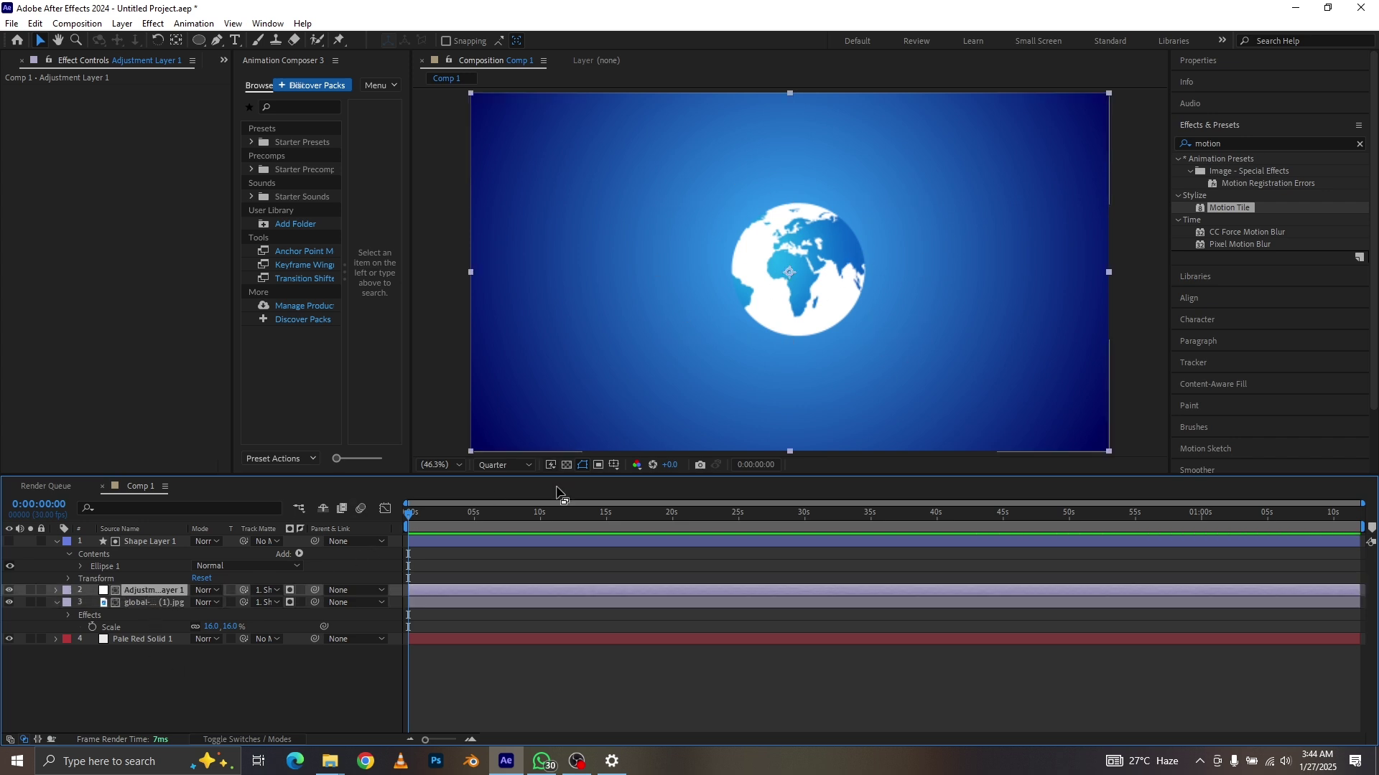
click(1360, 145)
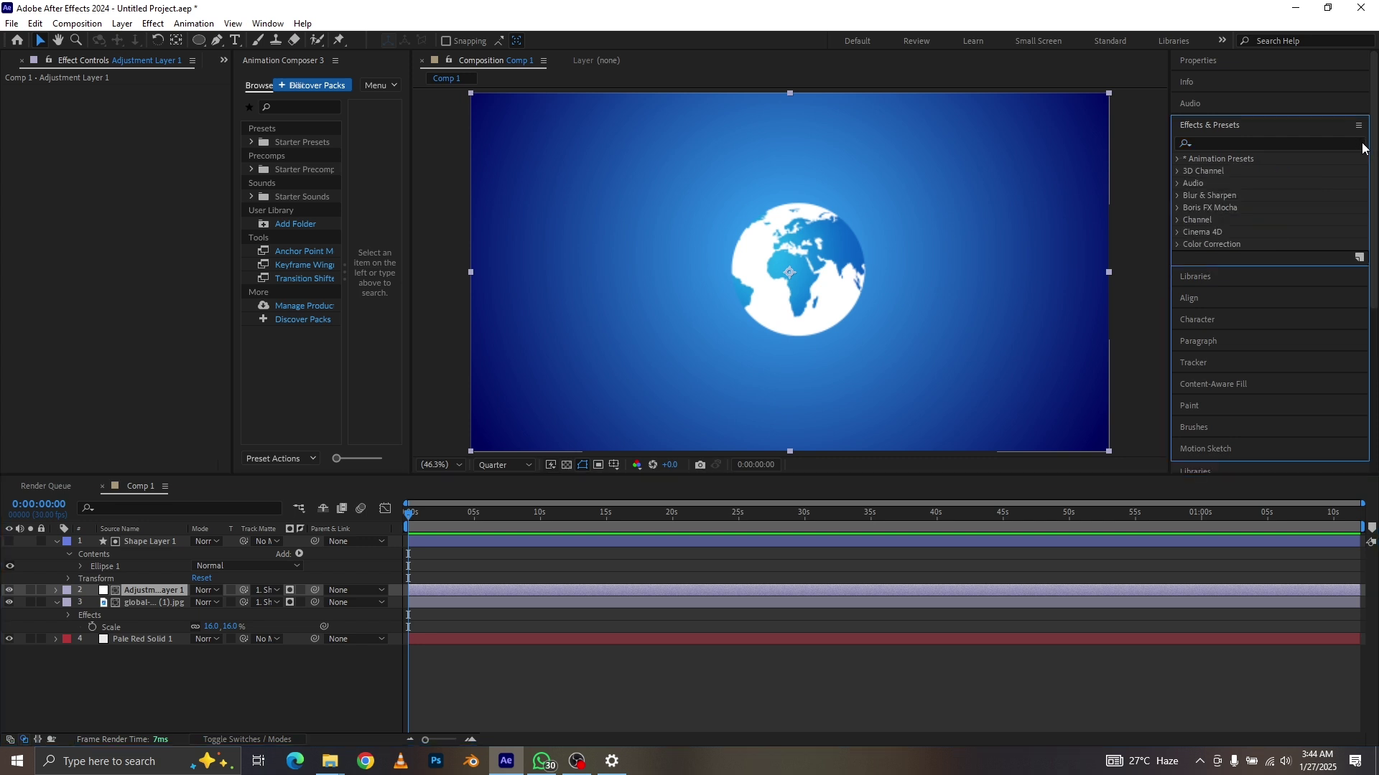
click(1281, 144)
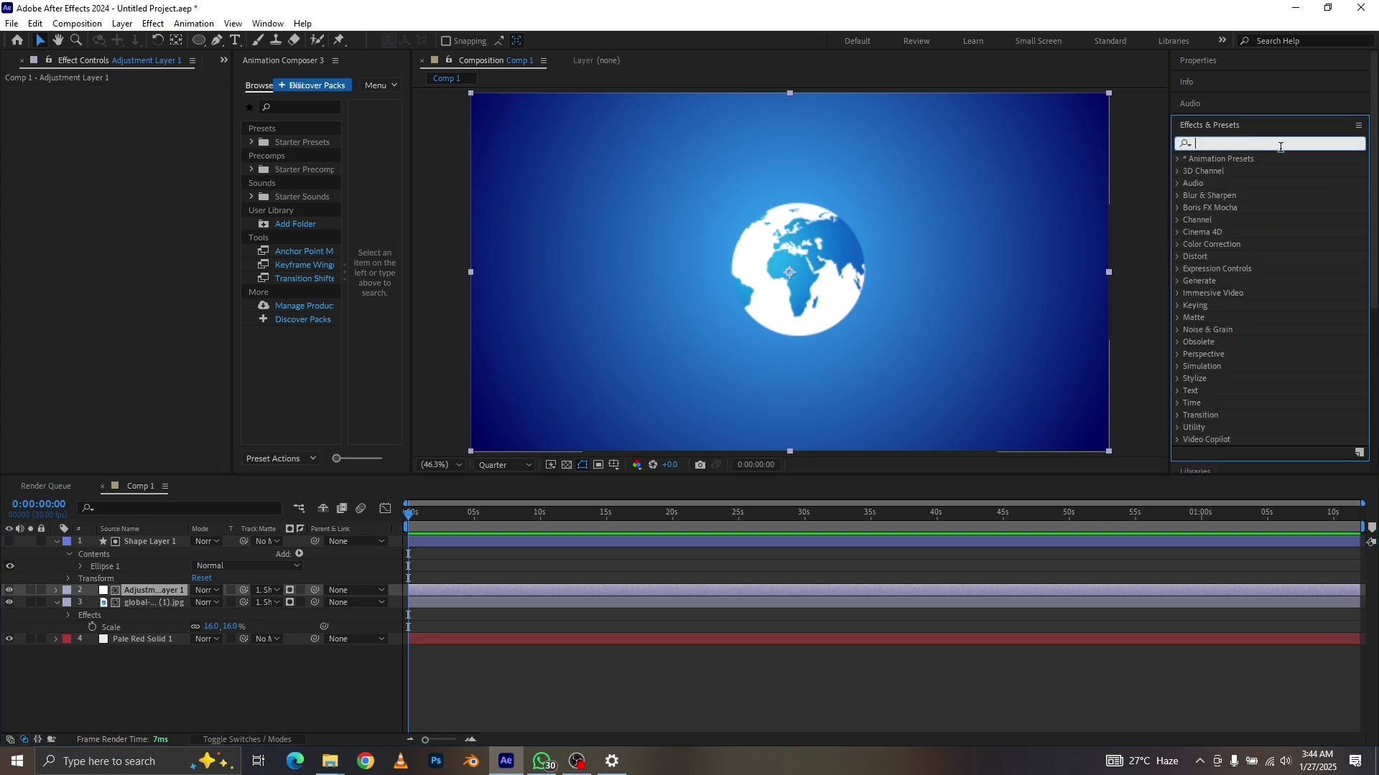
text(bulge)
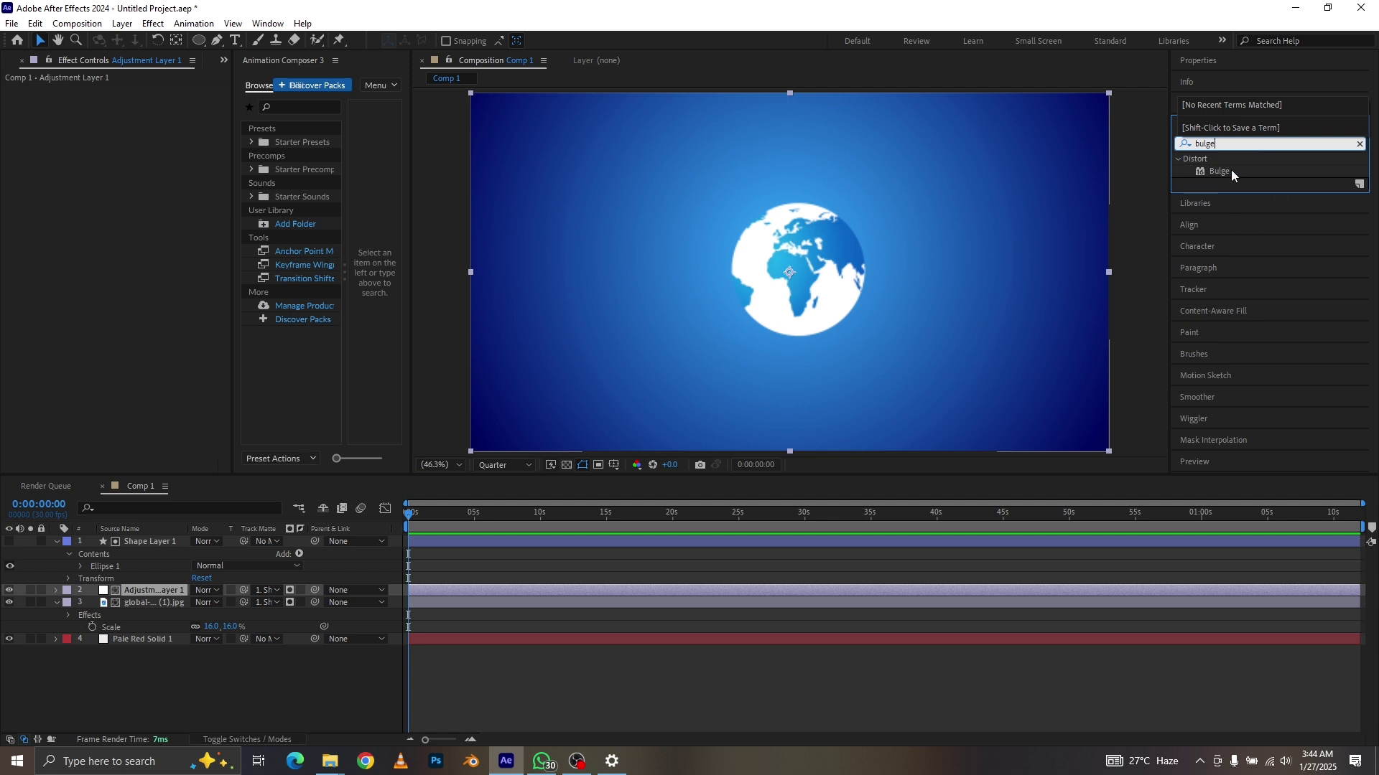
drag(1230, 171, 162, 589)
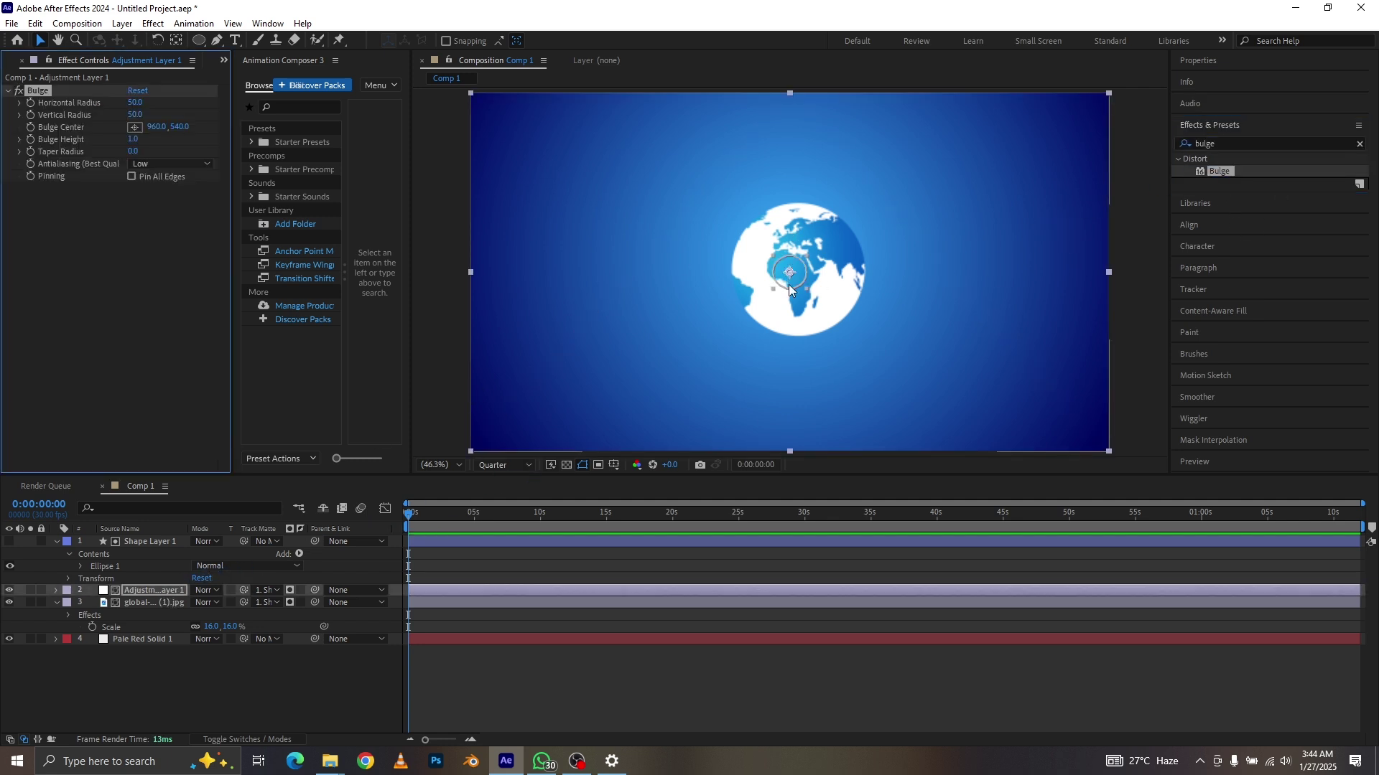
Centre the bulge on the globe and enlarge its radii to about 206 by 207
drag(790, 275, 797, 271)
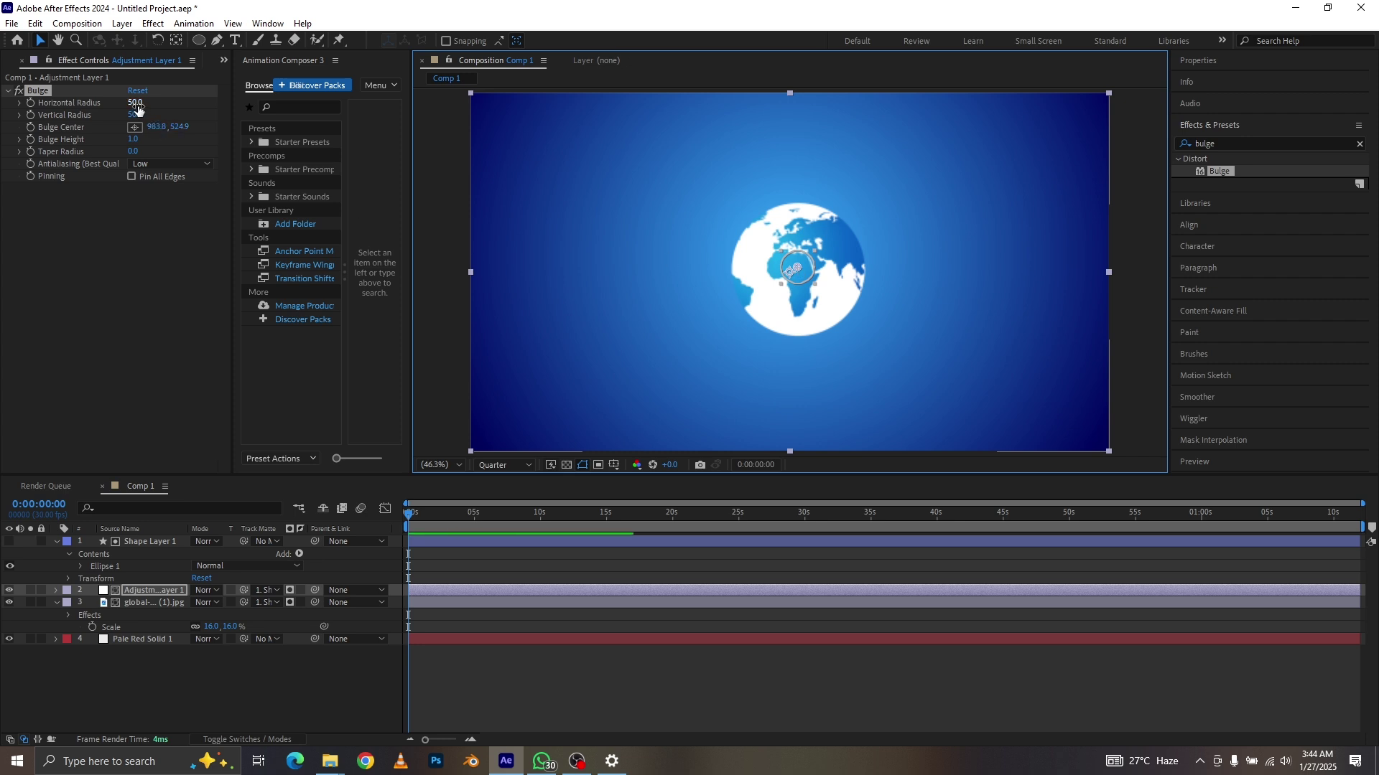
drag(134, 103, 237, 93)
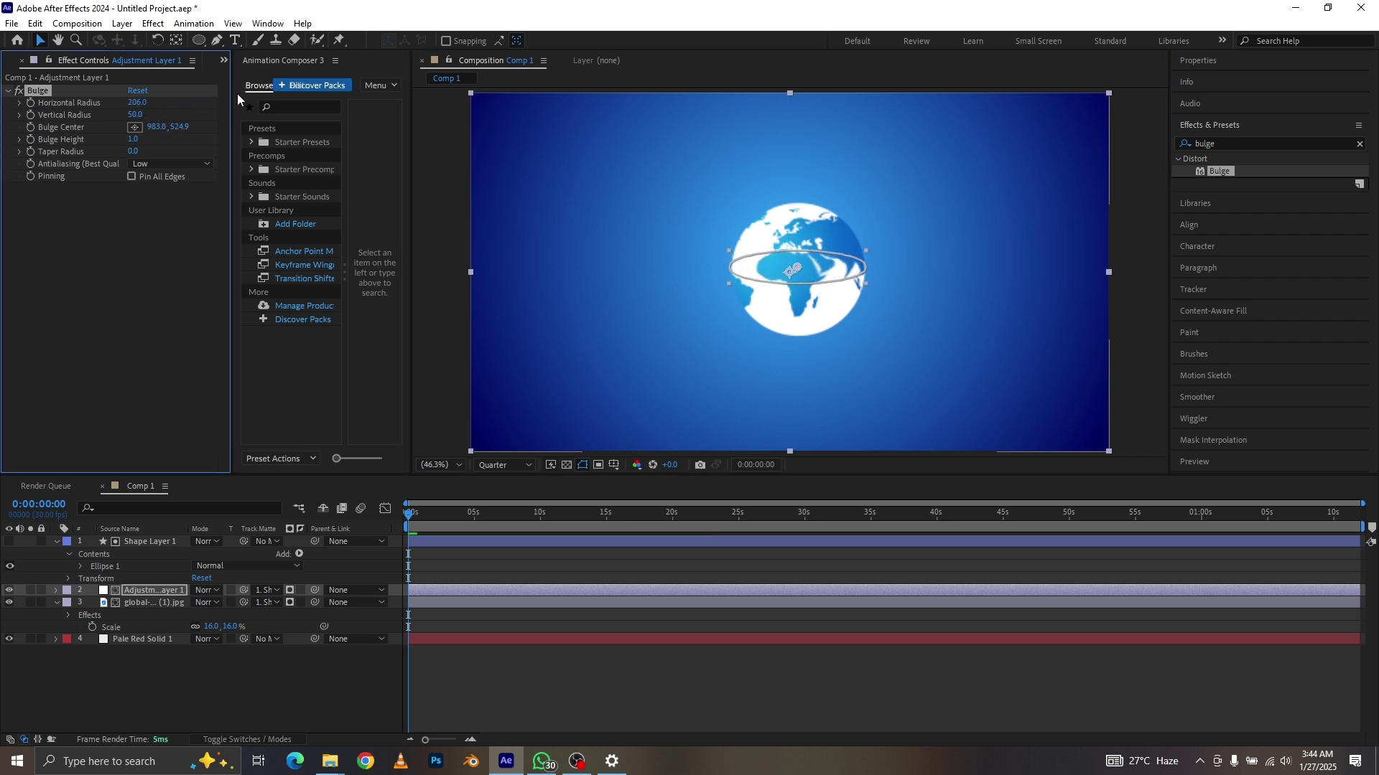
drag(135, 114, 216, 83)
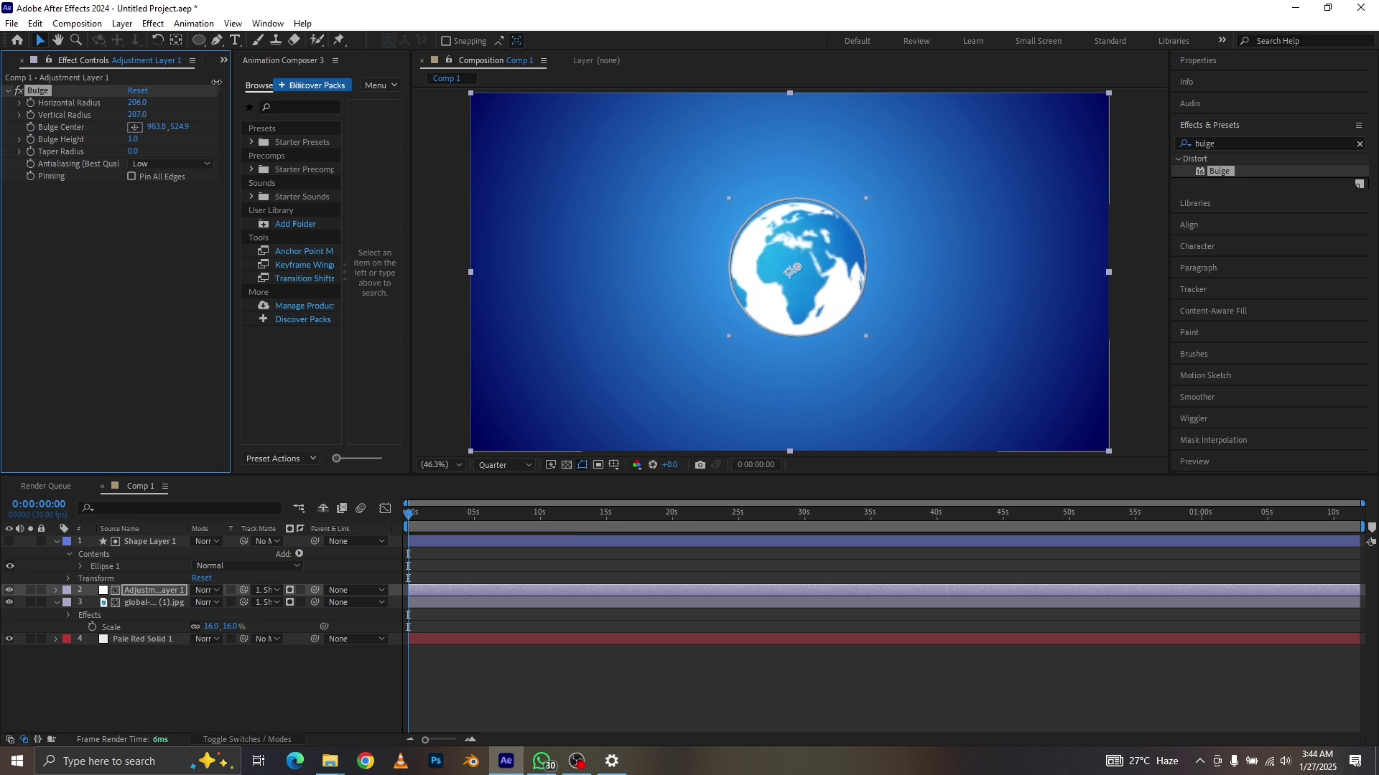
click(796, 273)
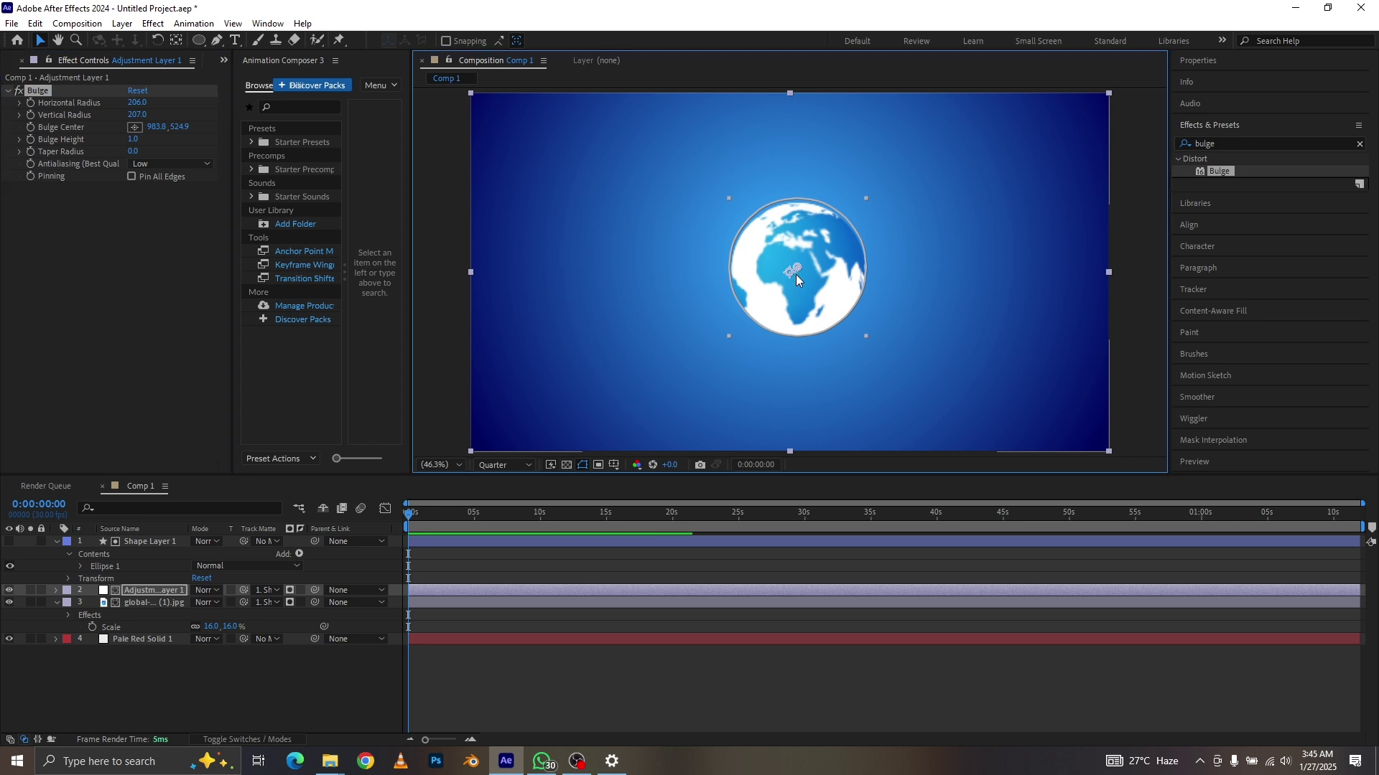
drag(796, 274, 797, 270)
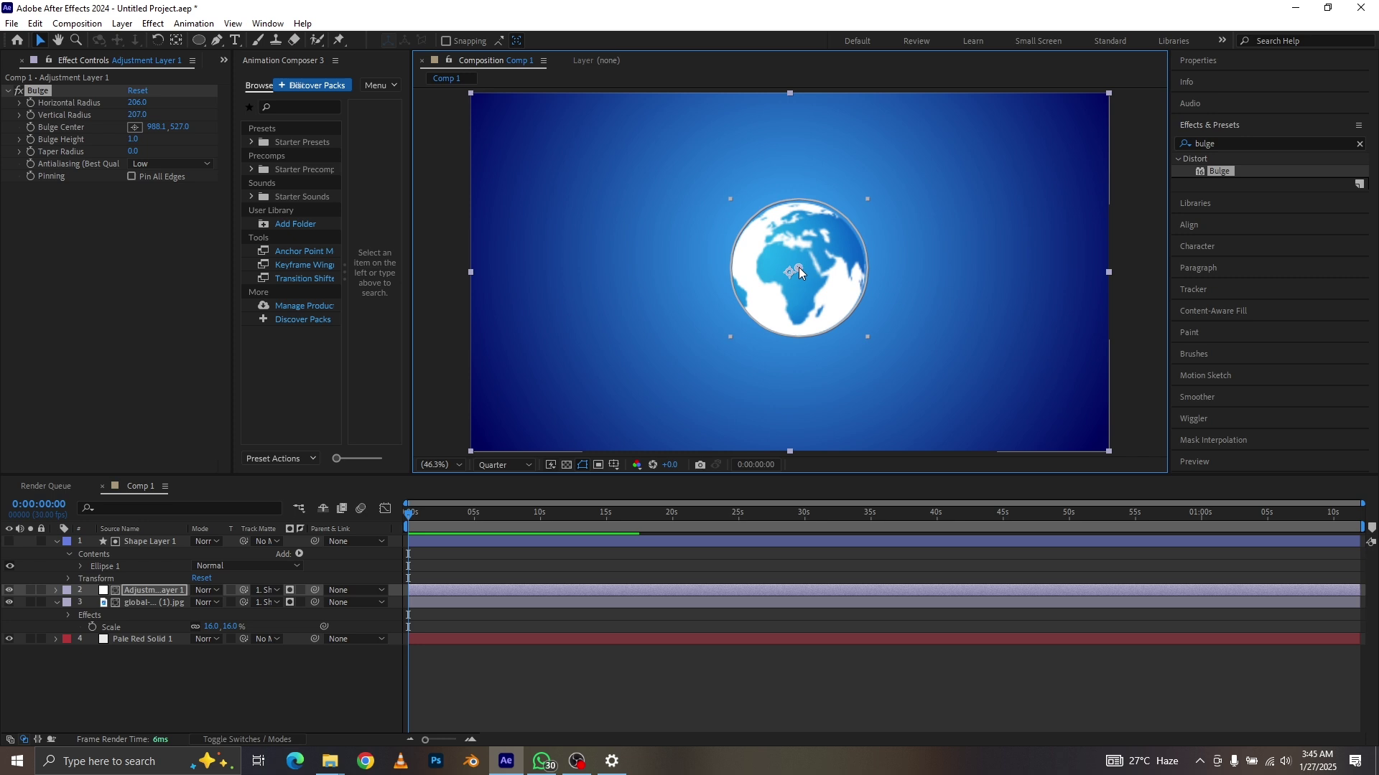
drag(799, 267, 798, 269)
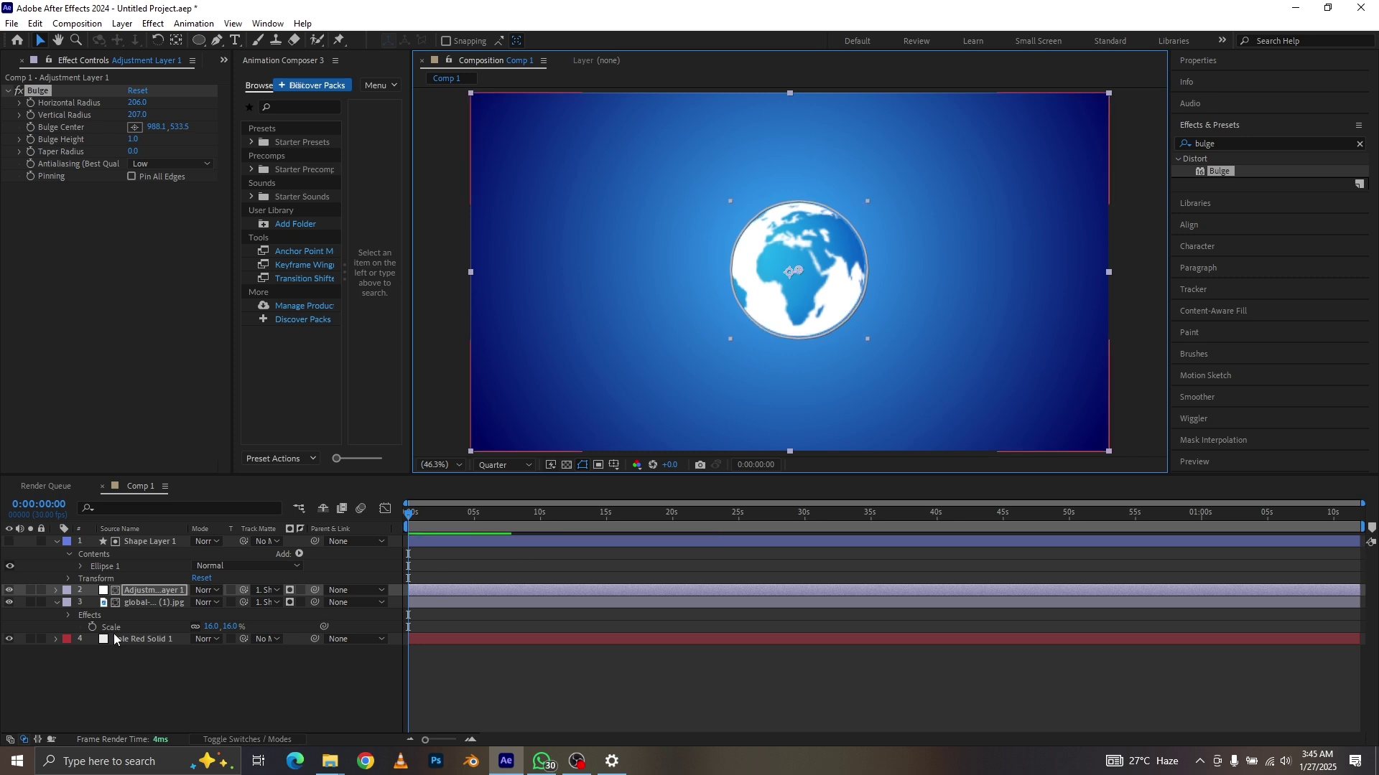
Adjust the Bulge Height and set the preview resolution to Full
click(144, 592)
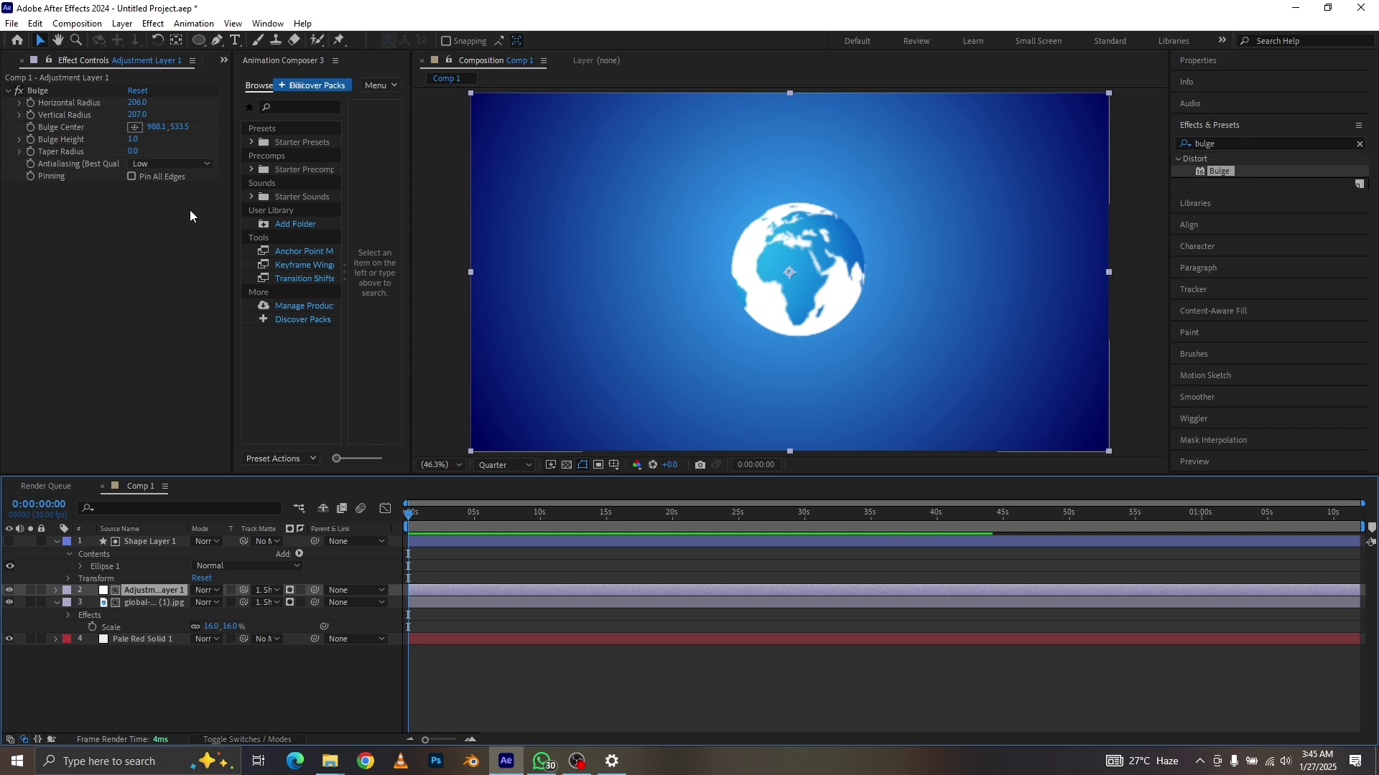
click(133, 139)
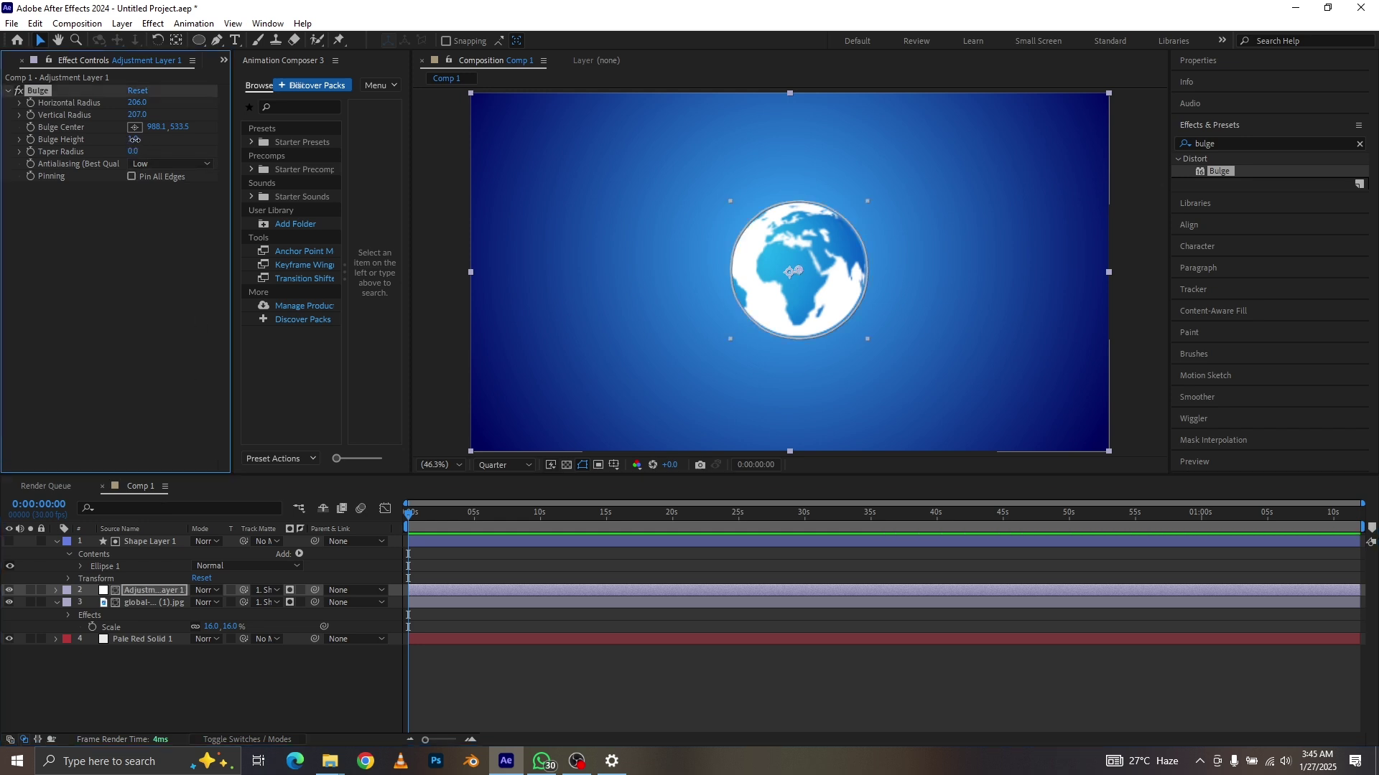
drag(134, 139, 123, 142)
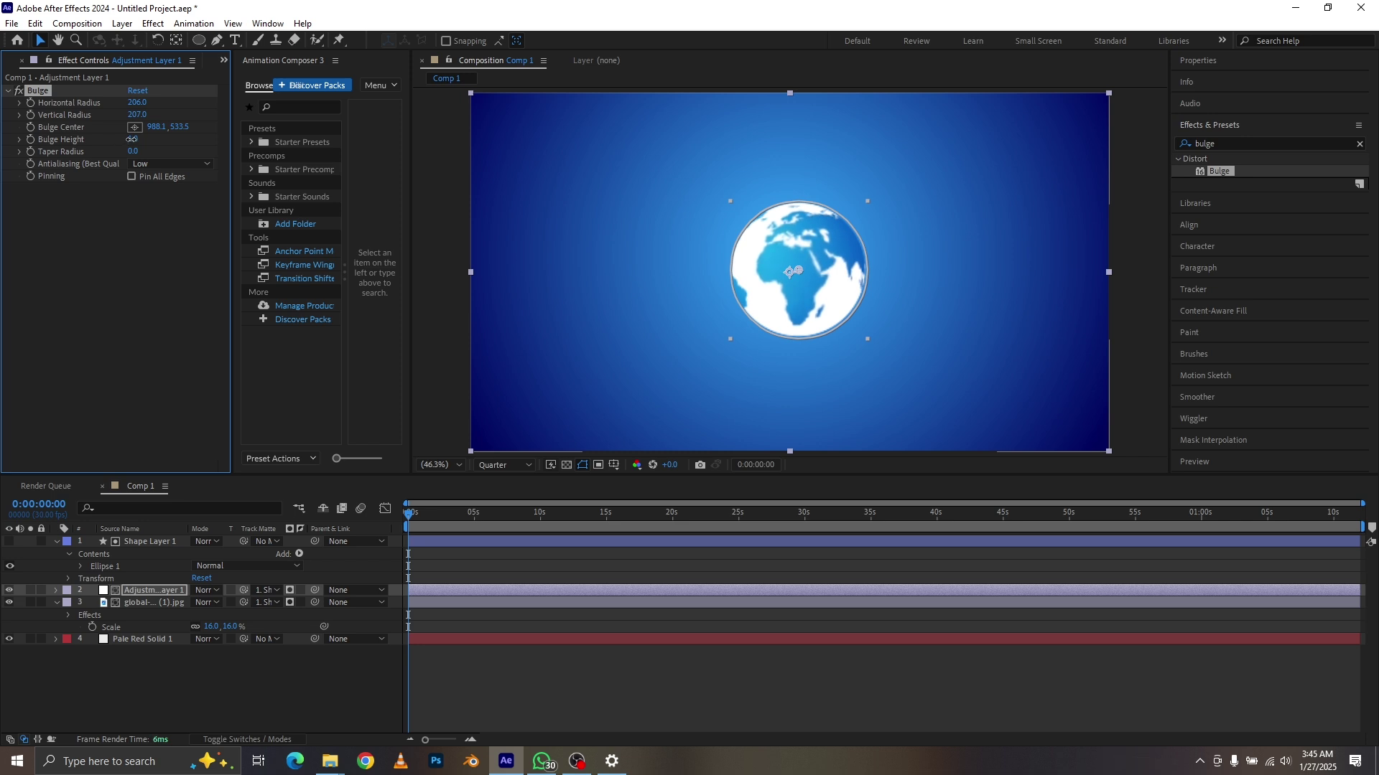
click(504, 465)
click(495, 491)
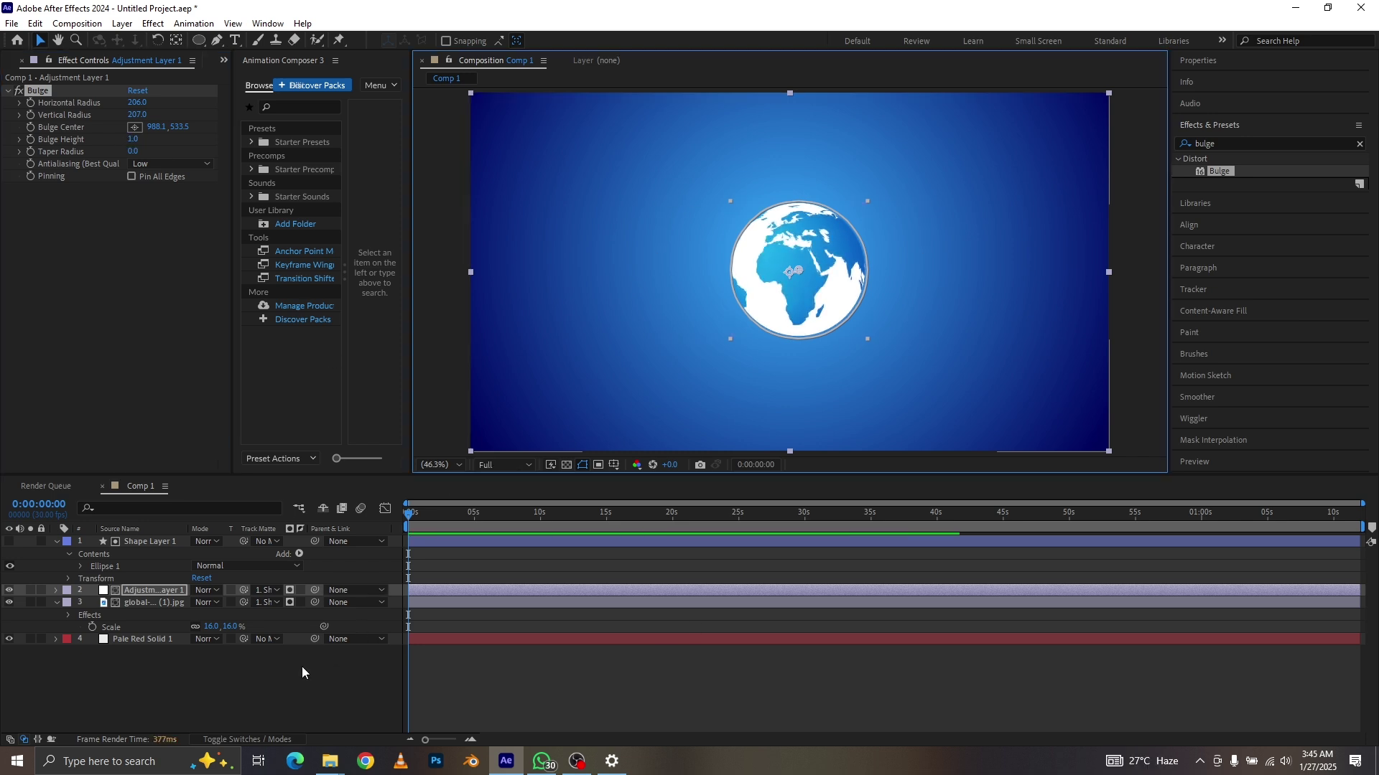
Trim the composition to a five-second work area
click(235, 666)
click(129, 602)
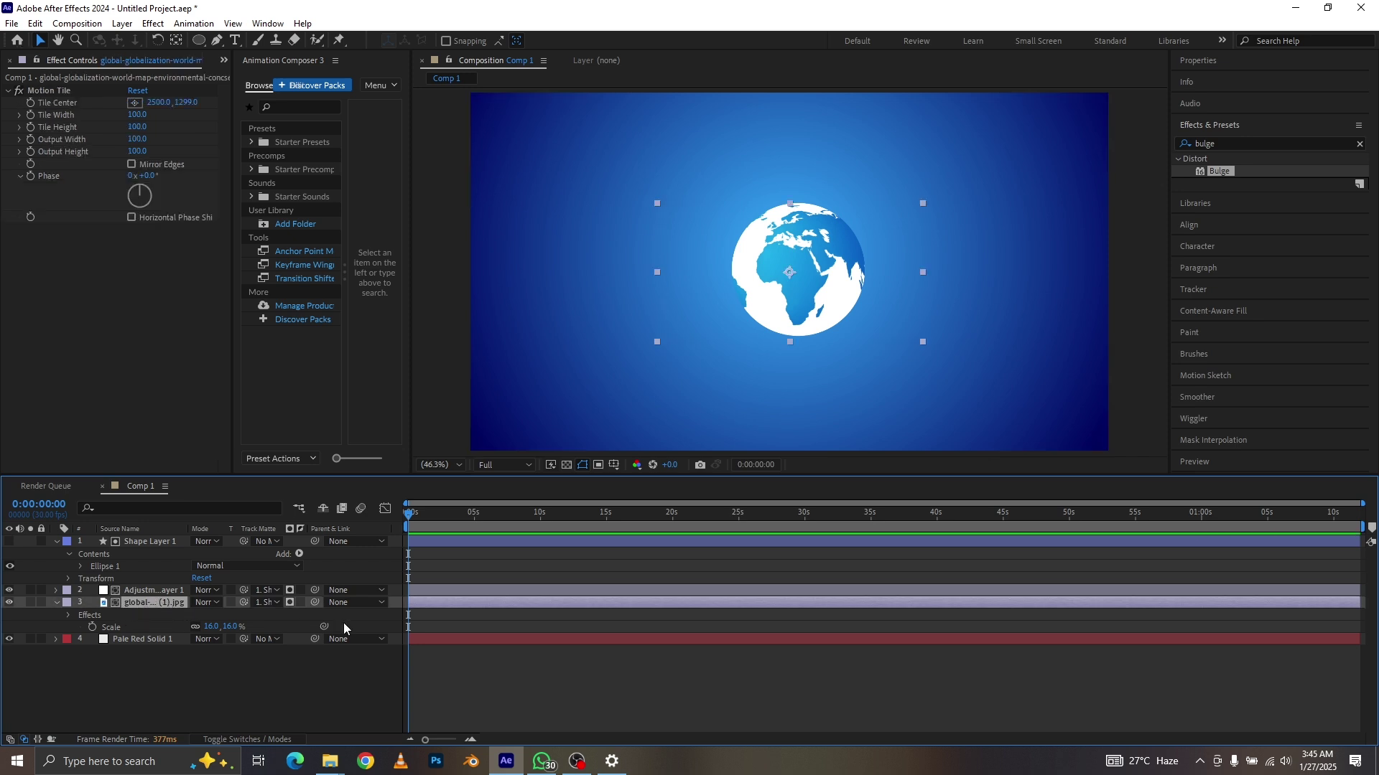
click(50, 104)
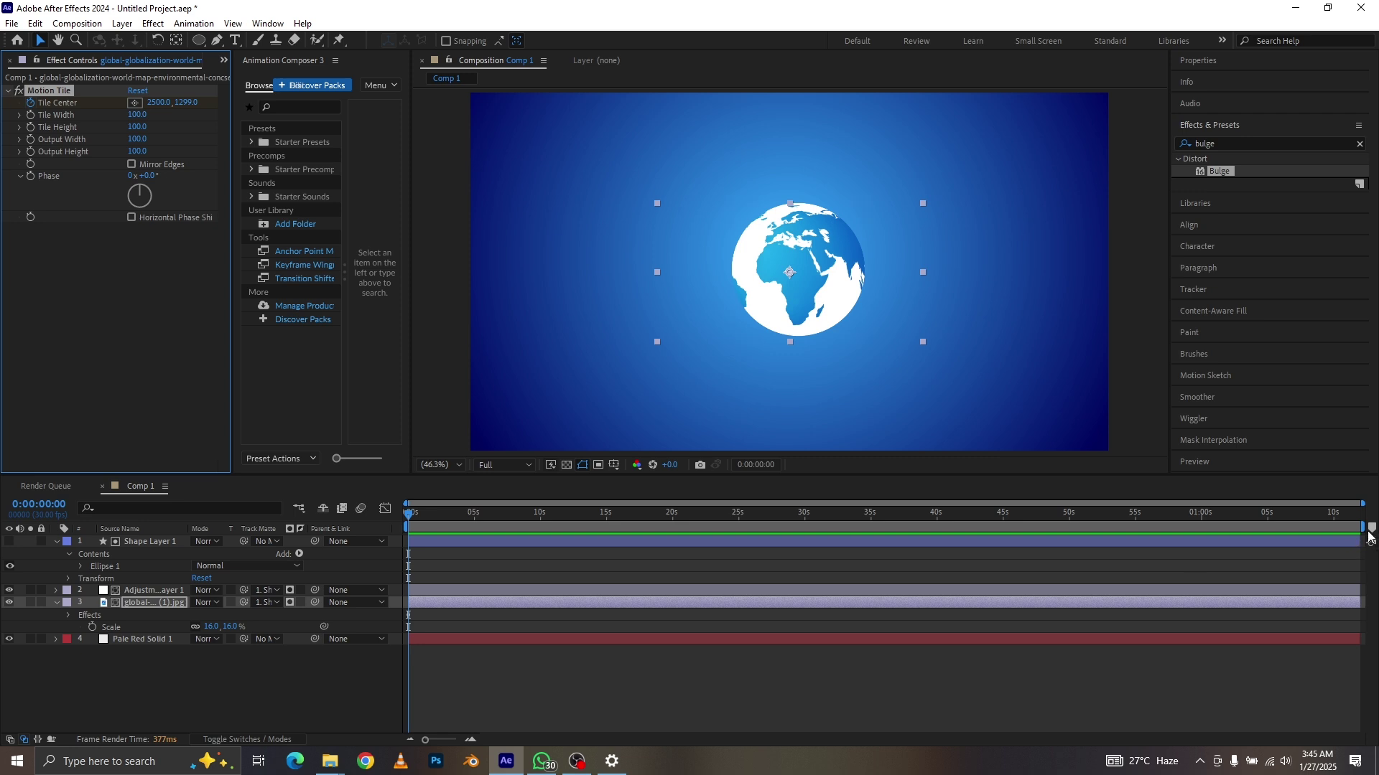
drag(1359, 526, 478, 537)
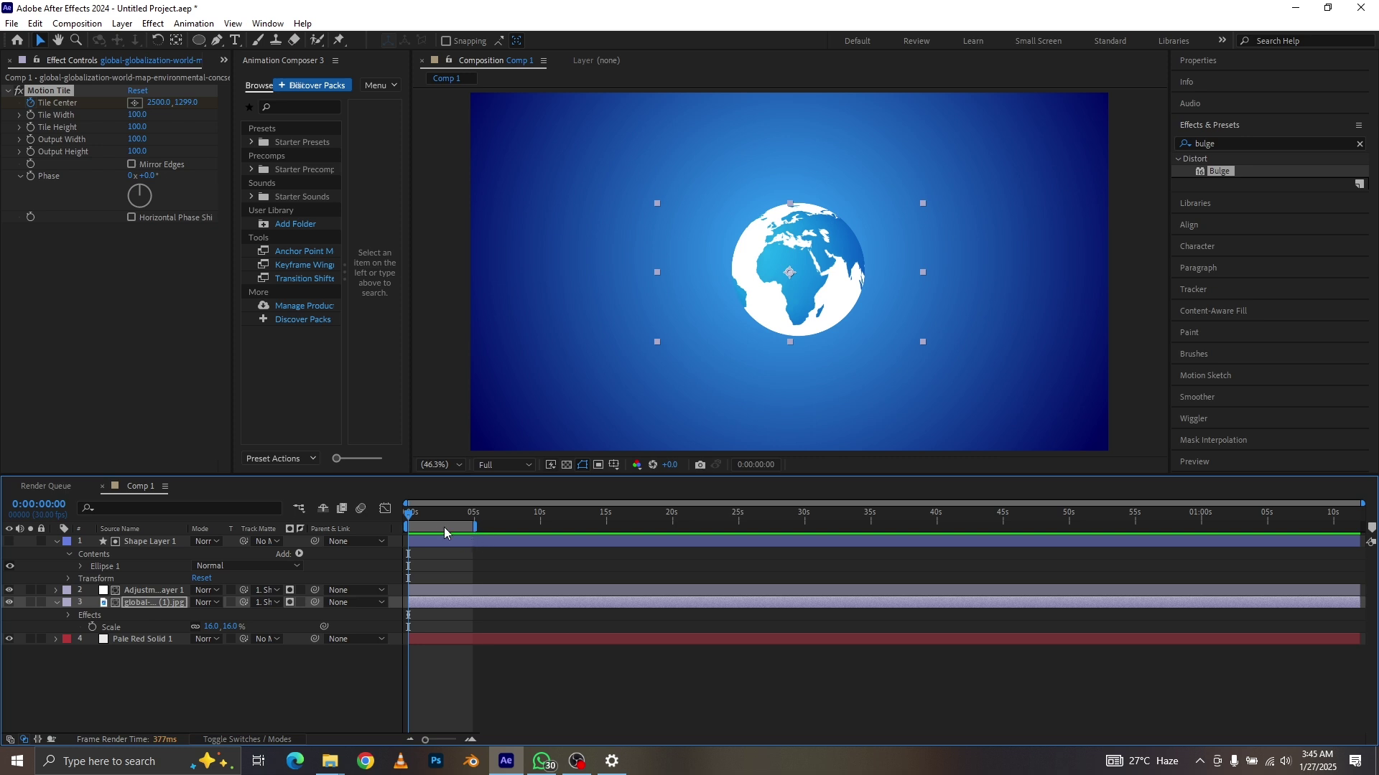
right_click(444, 532)
click(503, 566)
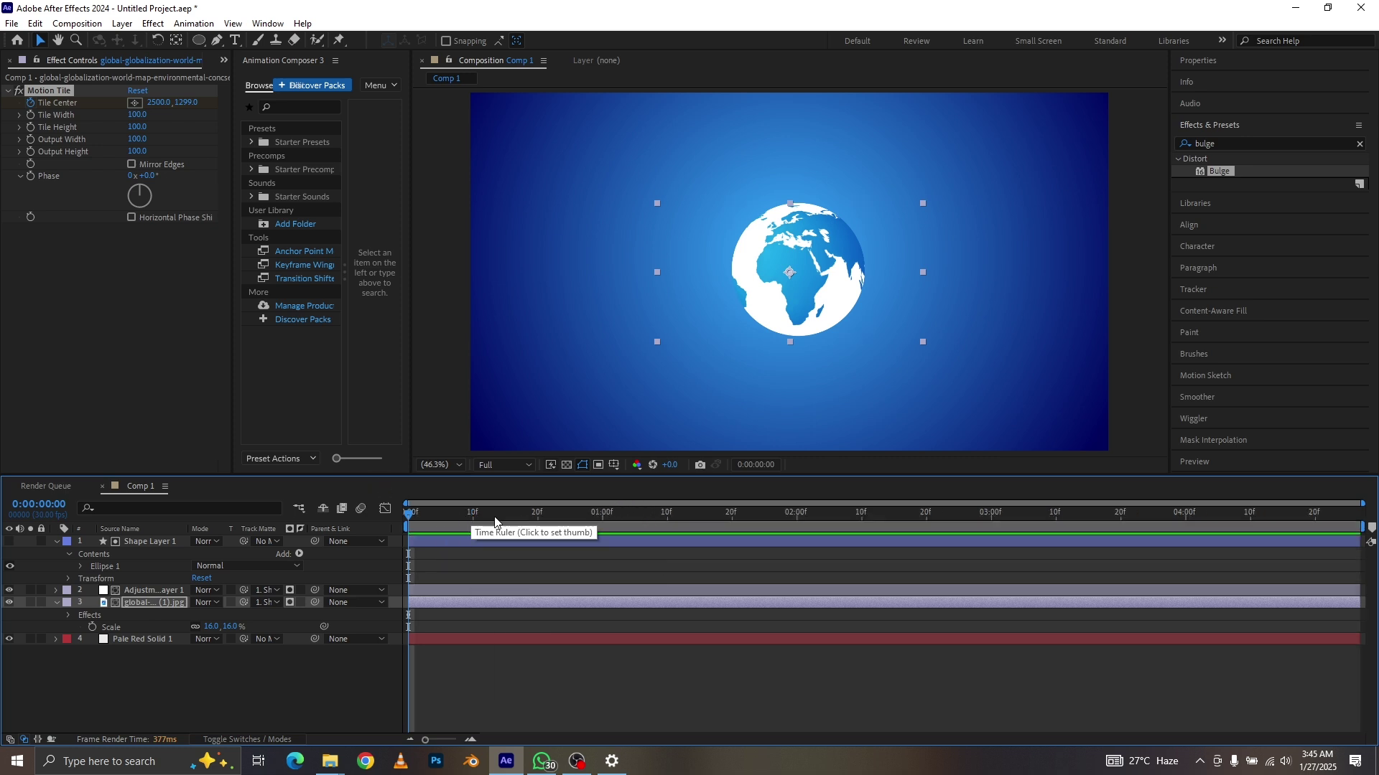
Keyframe Motion Tile's Tile Center from frame 20 to about 1:09 so the globe spins
click(537, 514)
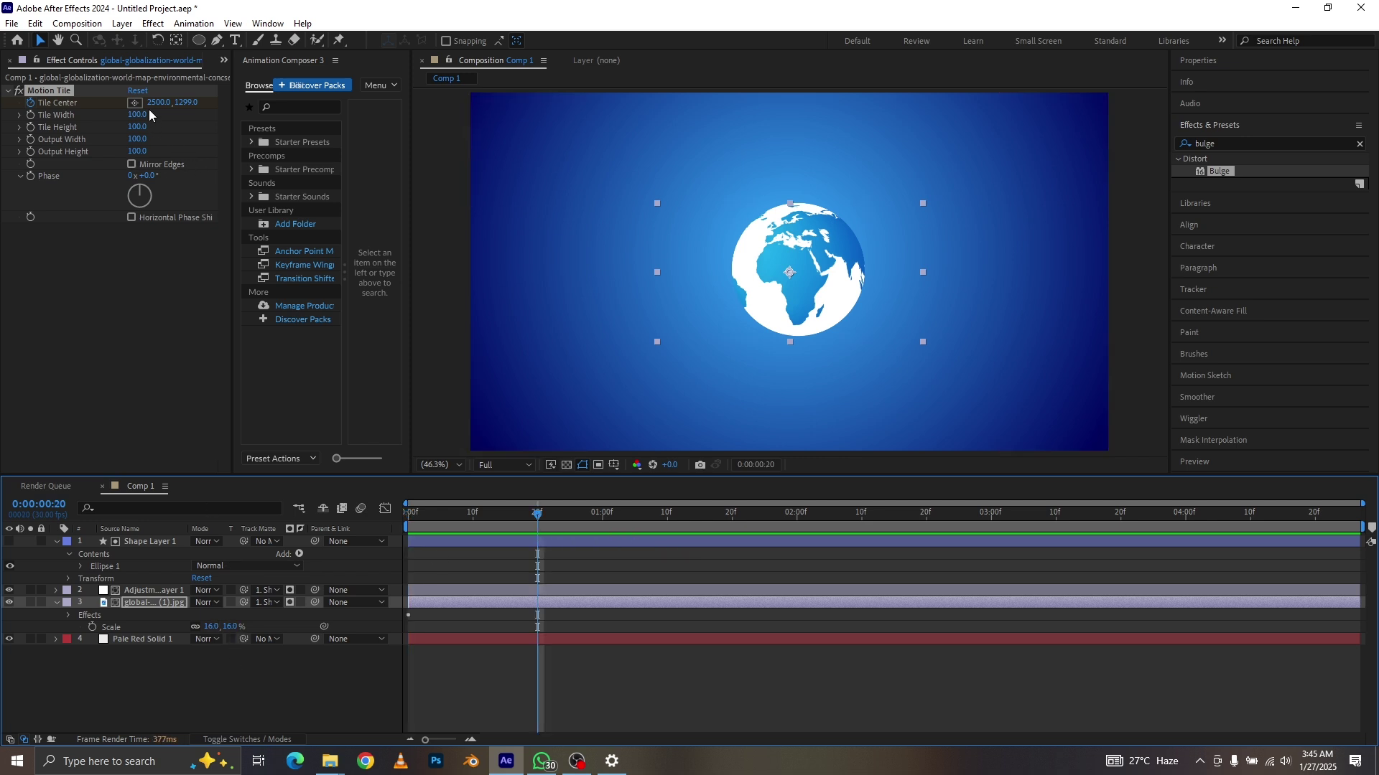
drag(156, 108, 6, 108)
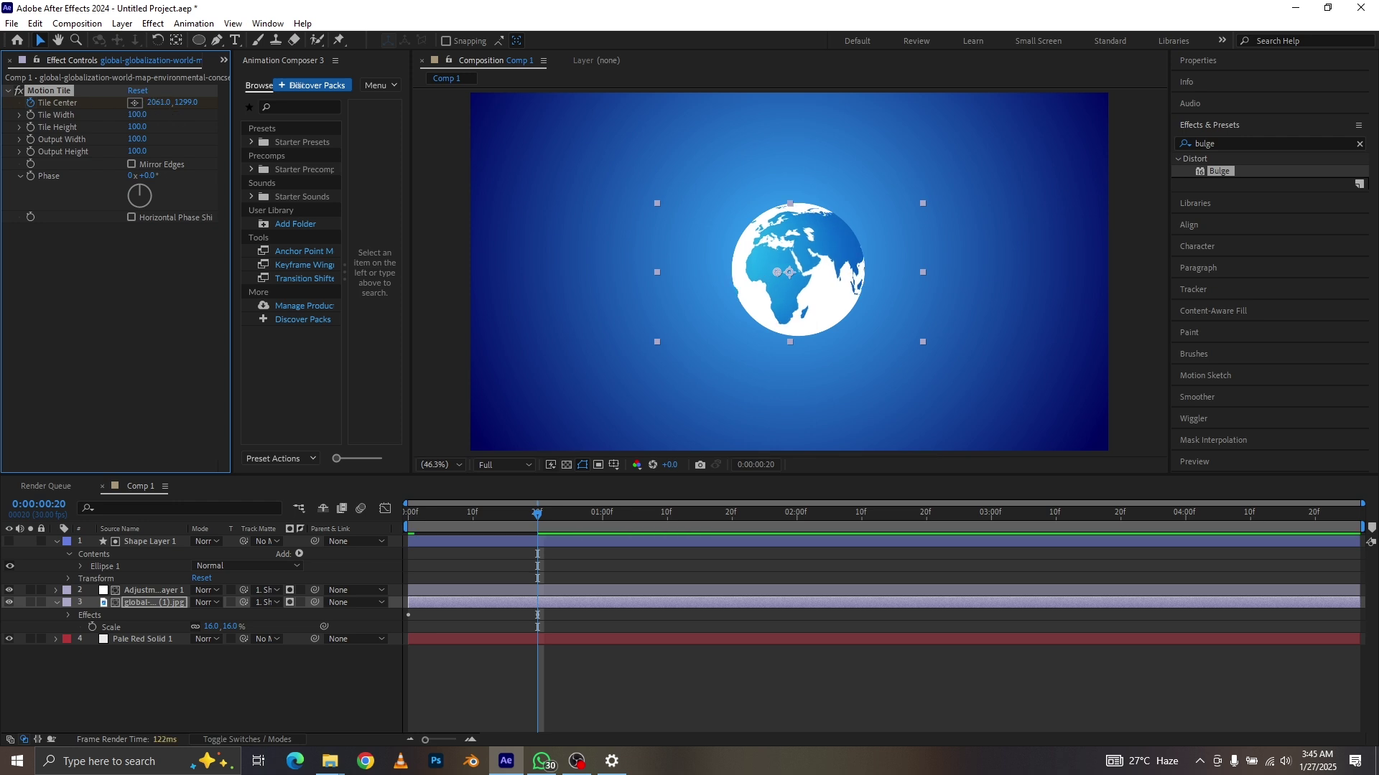
drag(158, 101, 15, 102)
key(space)
key(space)
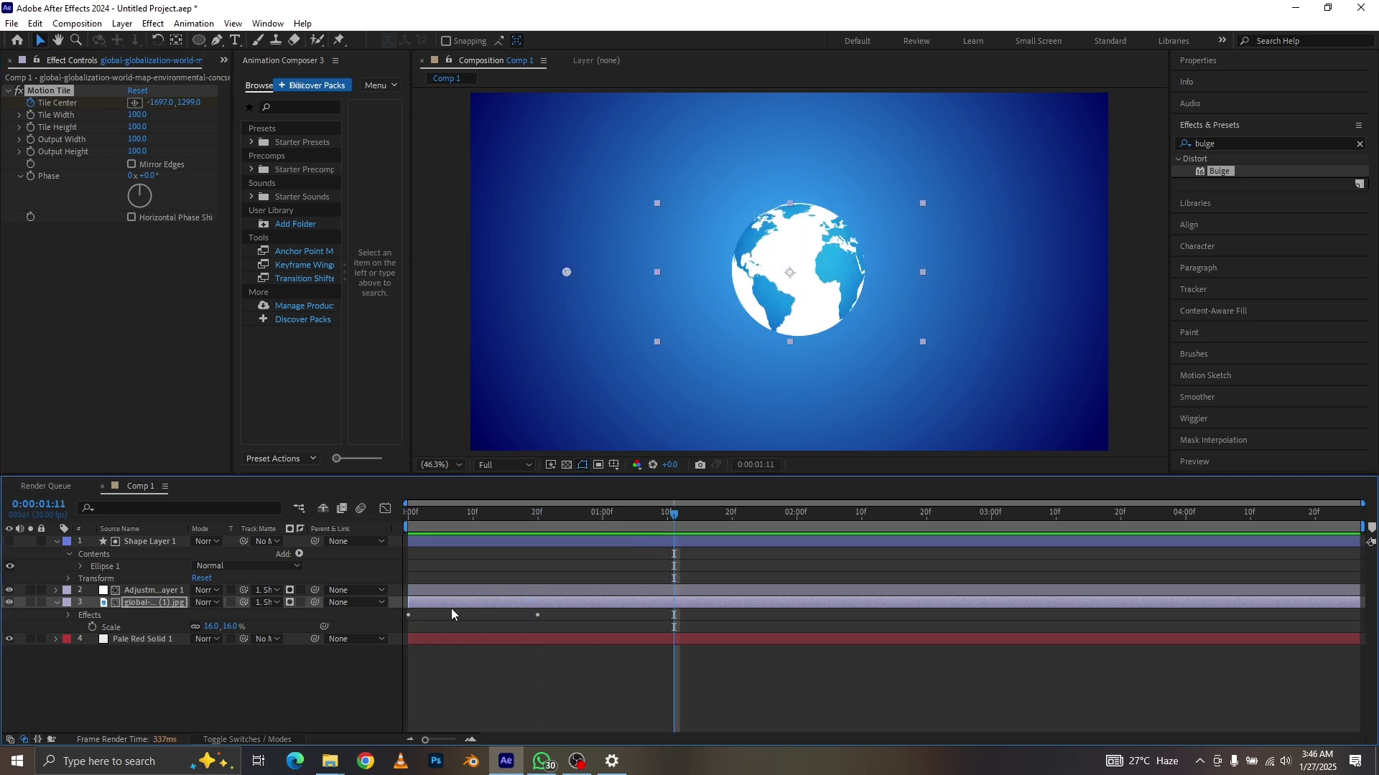
key(u)
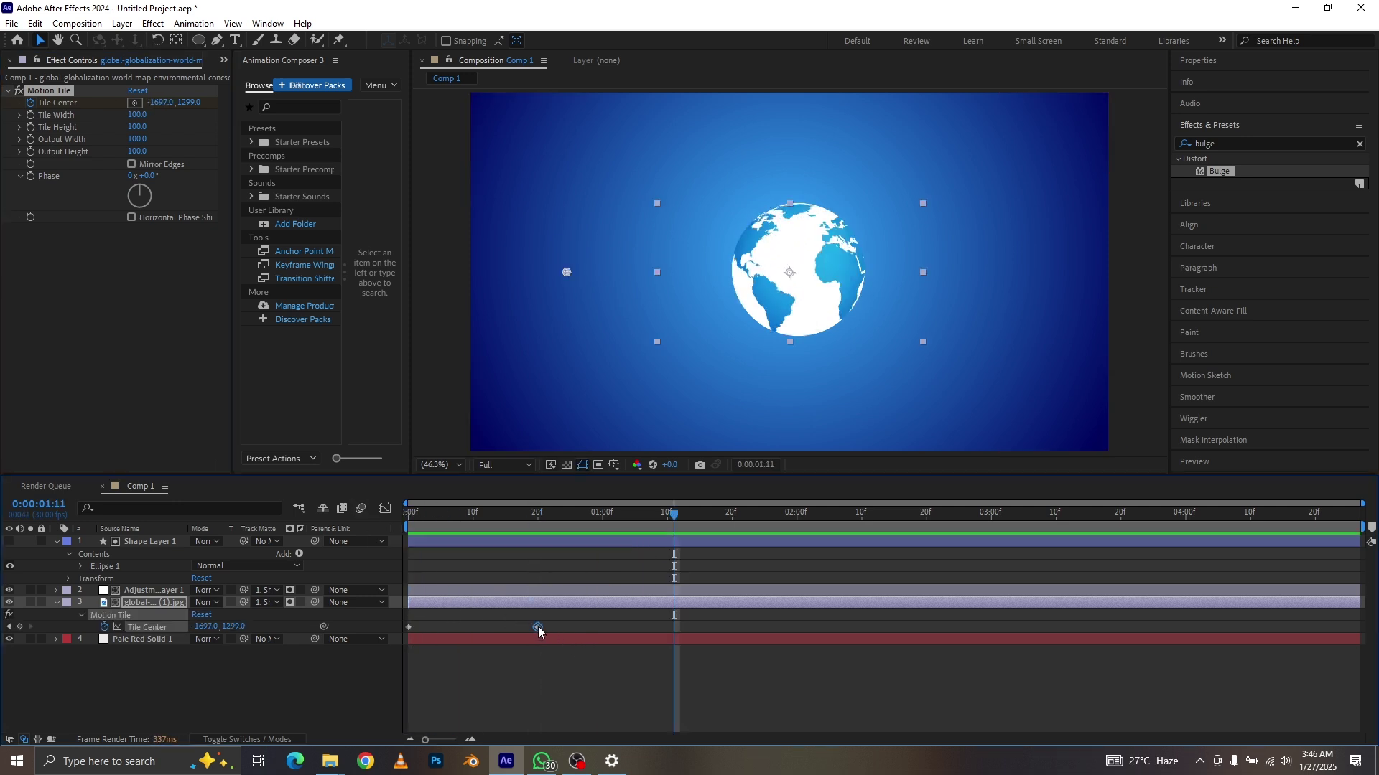
drag(537, 627, 797, 641)
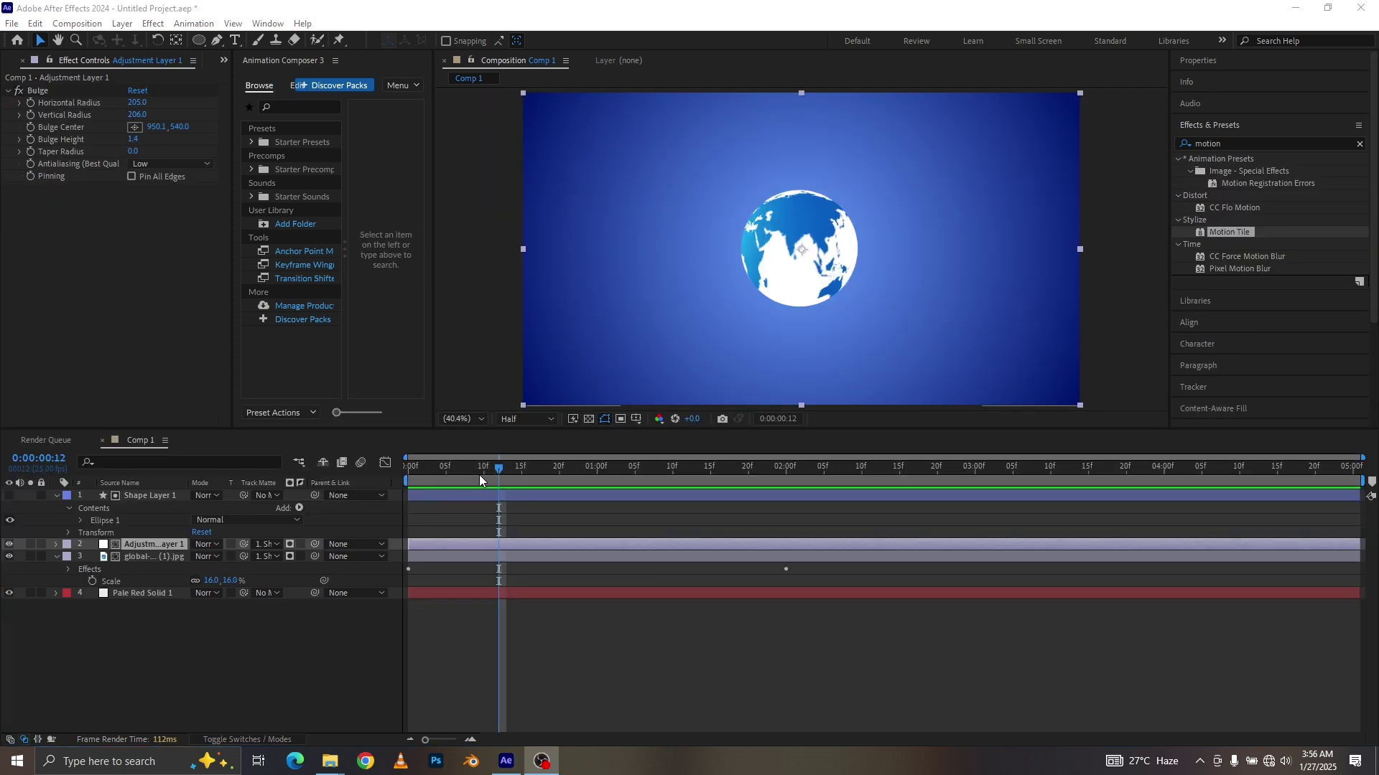
Preview the spinning globe from the start of the composition
drag(480, 475, 379, 459)
key(space)
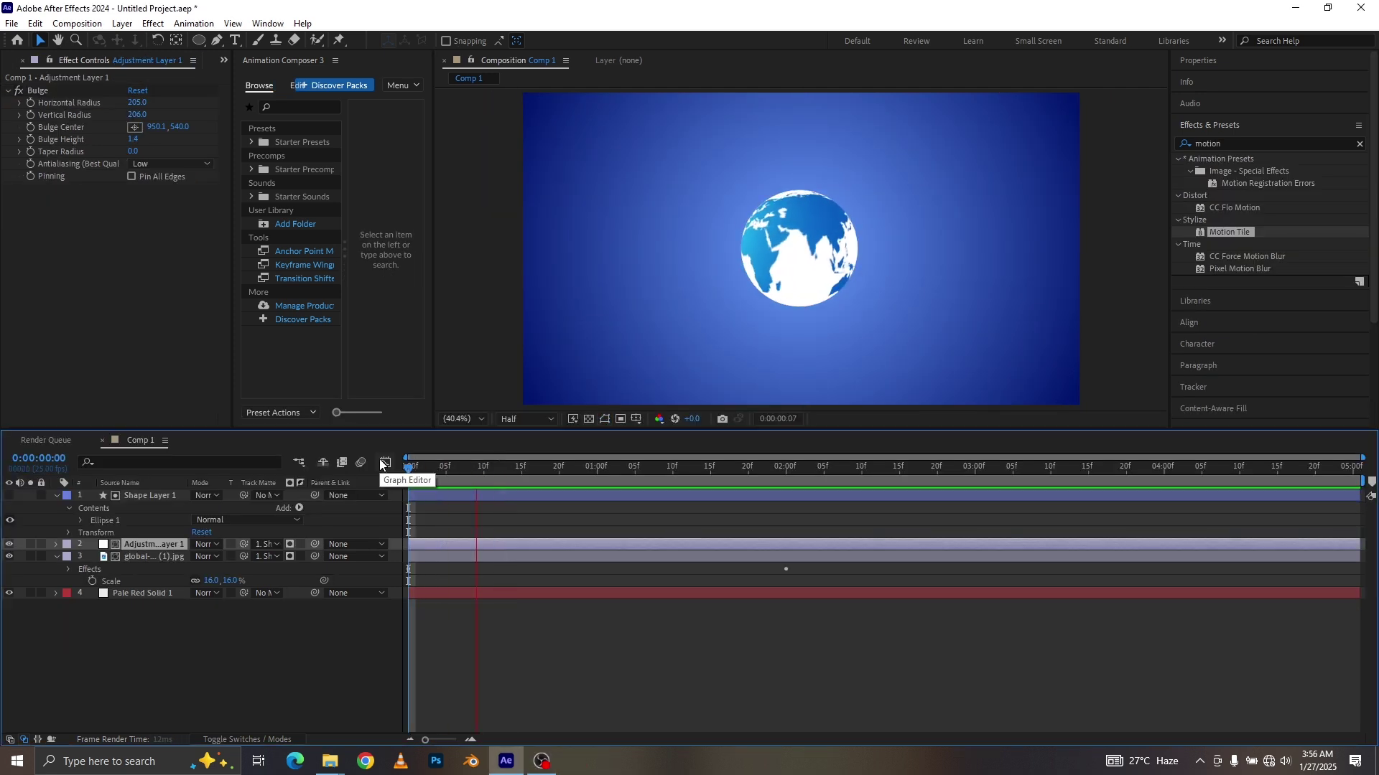
key(space)
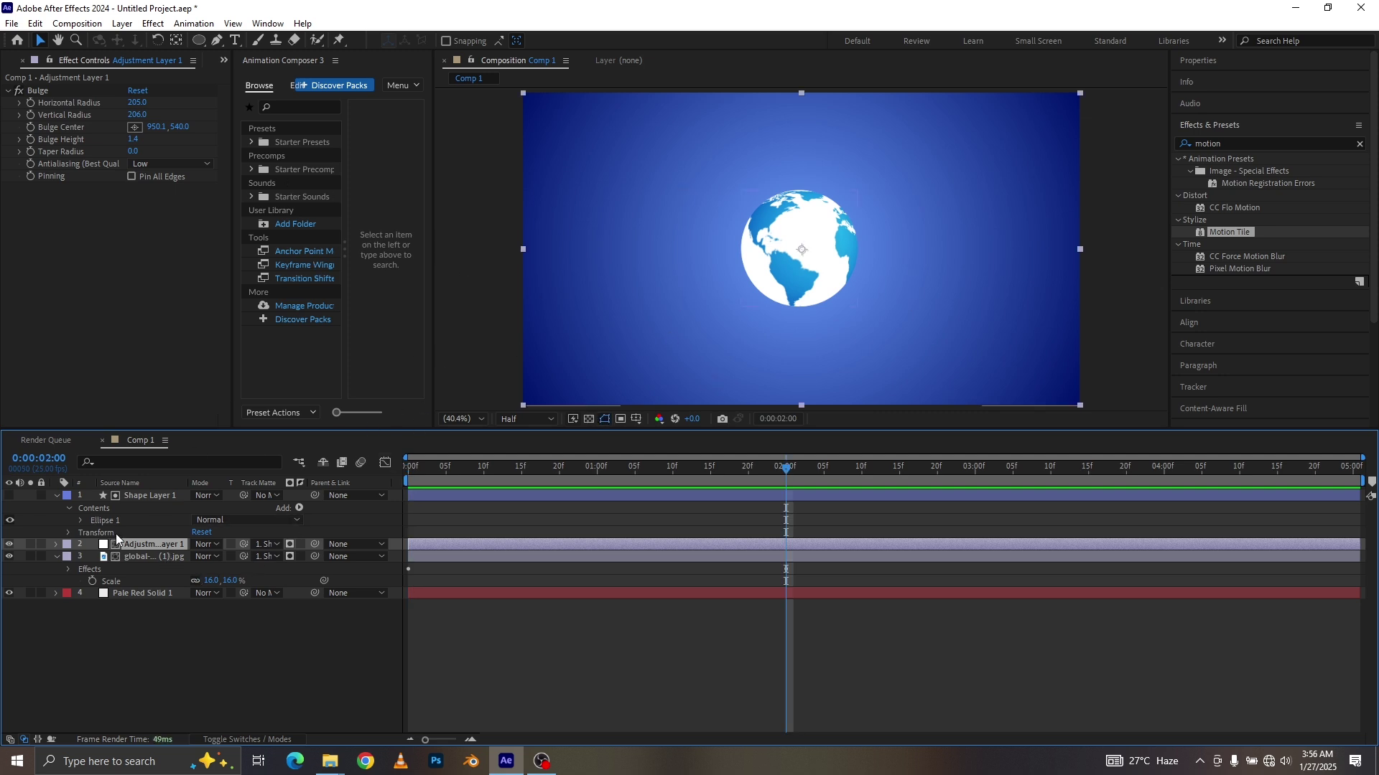
Move Adjustment Layer 1's Bulge centre to 962.5, 535.0 and lower Bulge Height to 1.1
click(806, 251)
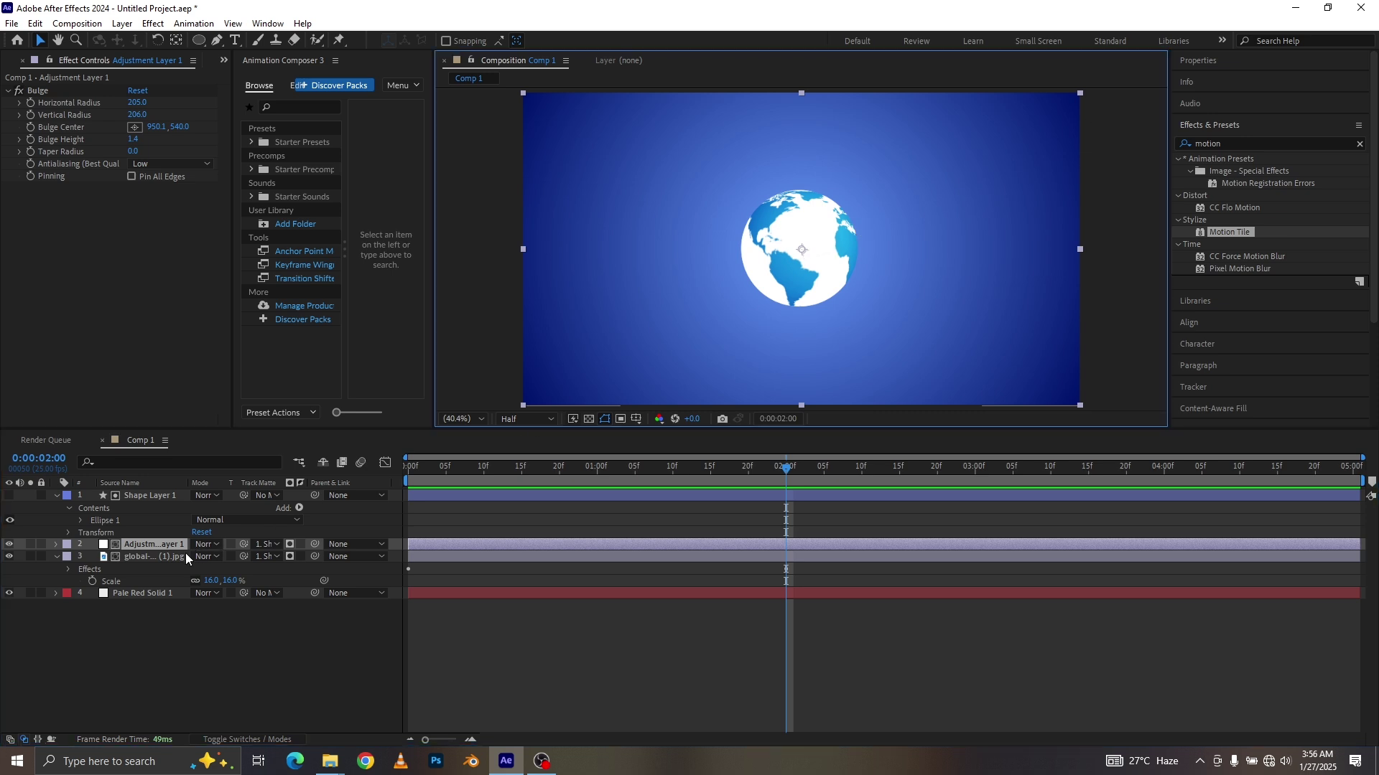
click(154, 544)
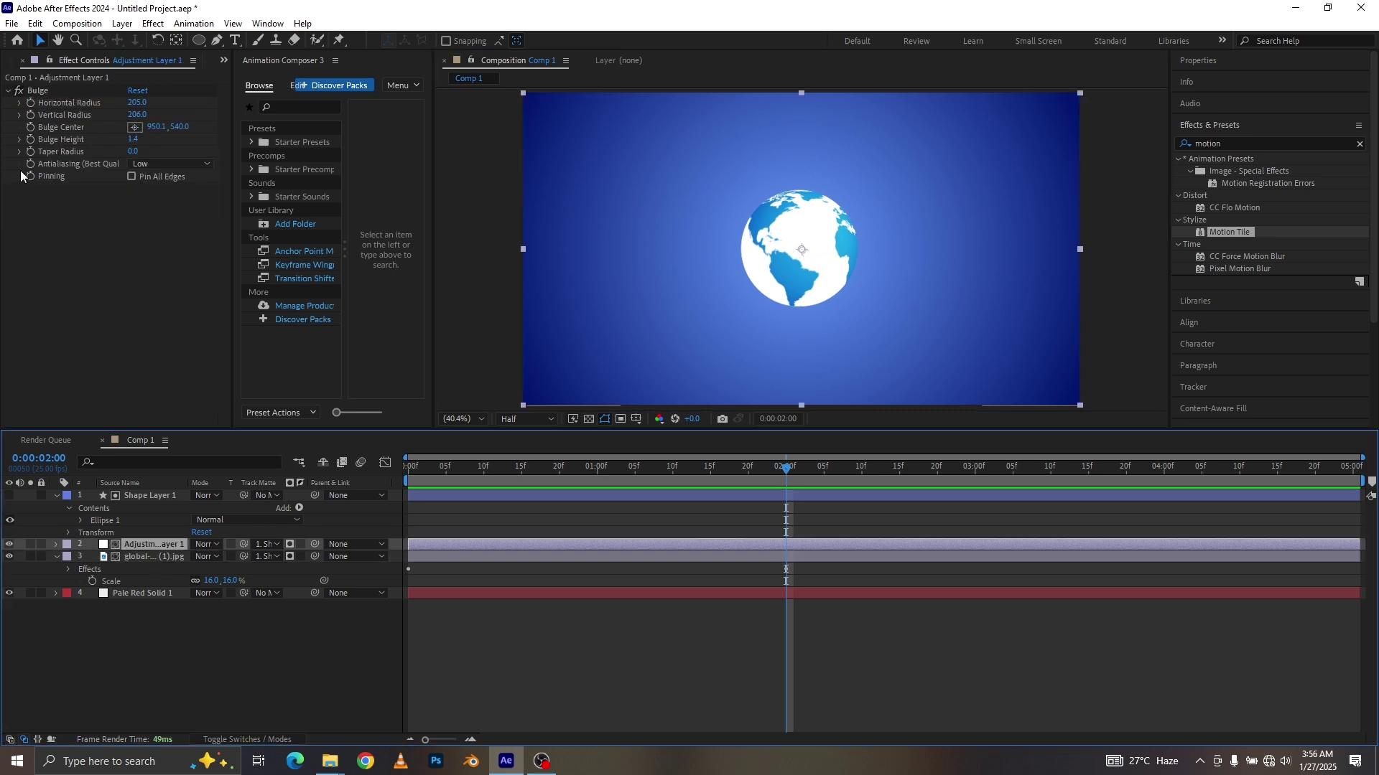
click(41, 89)
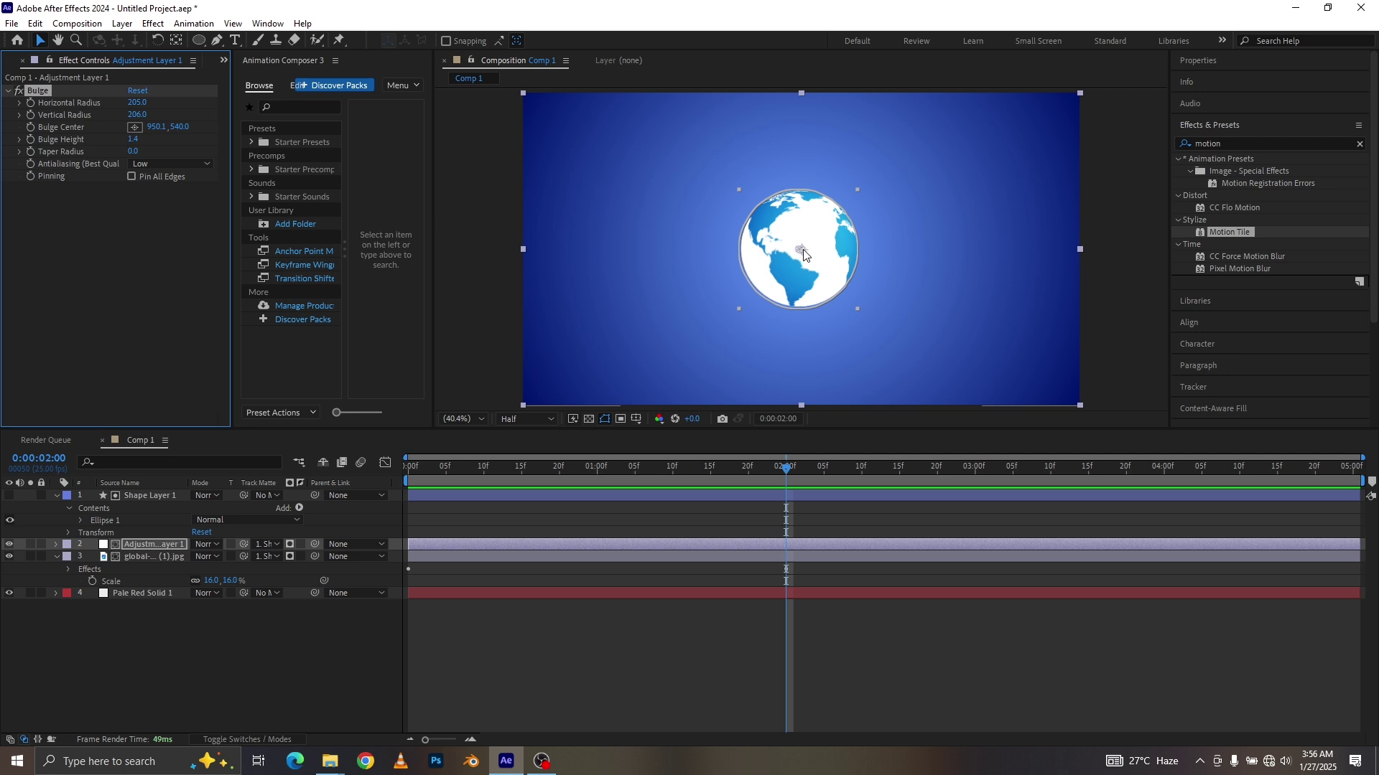
drag(804, 255, 806, 255)
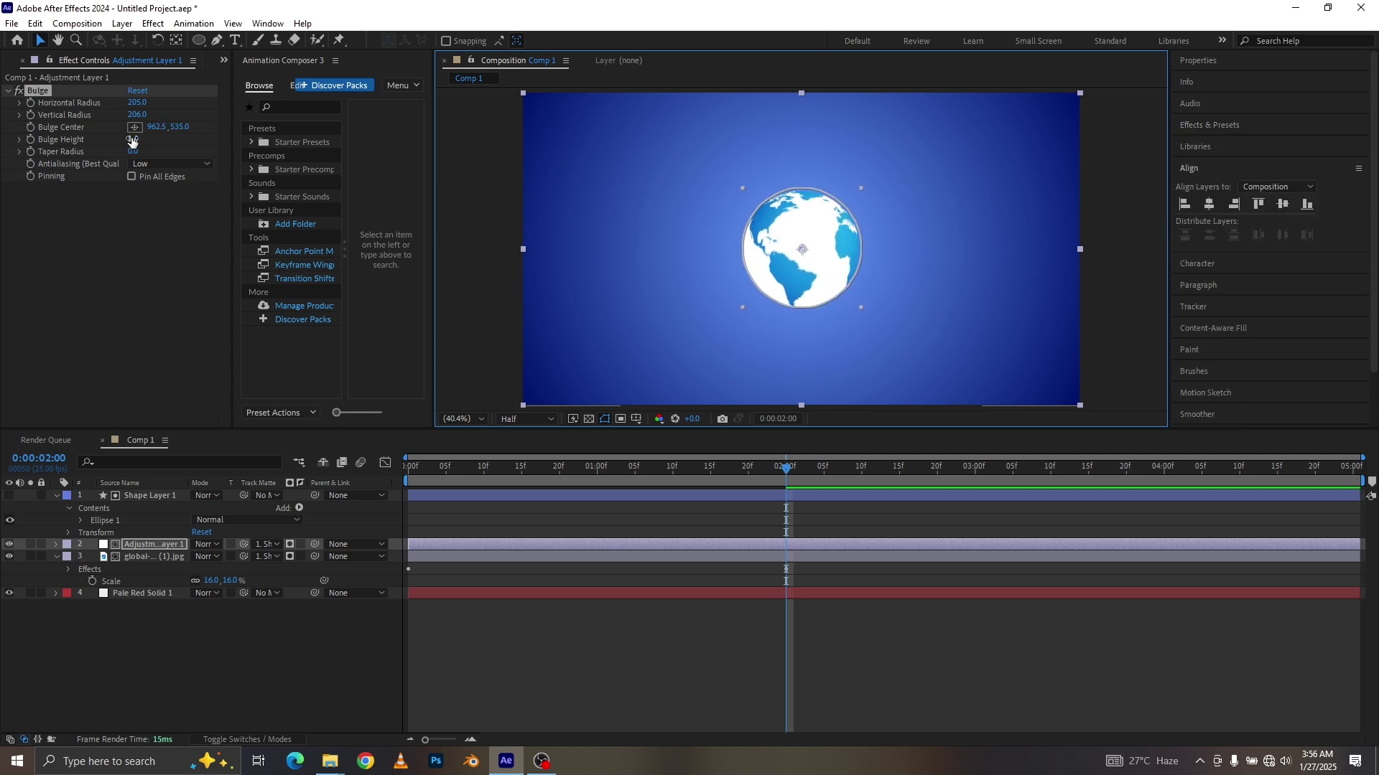
drag(133, 140, 113, 141)
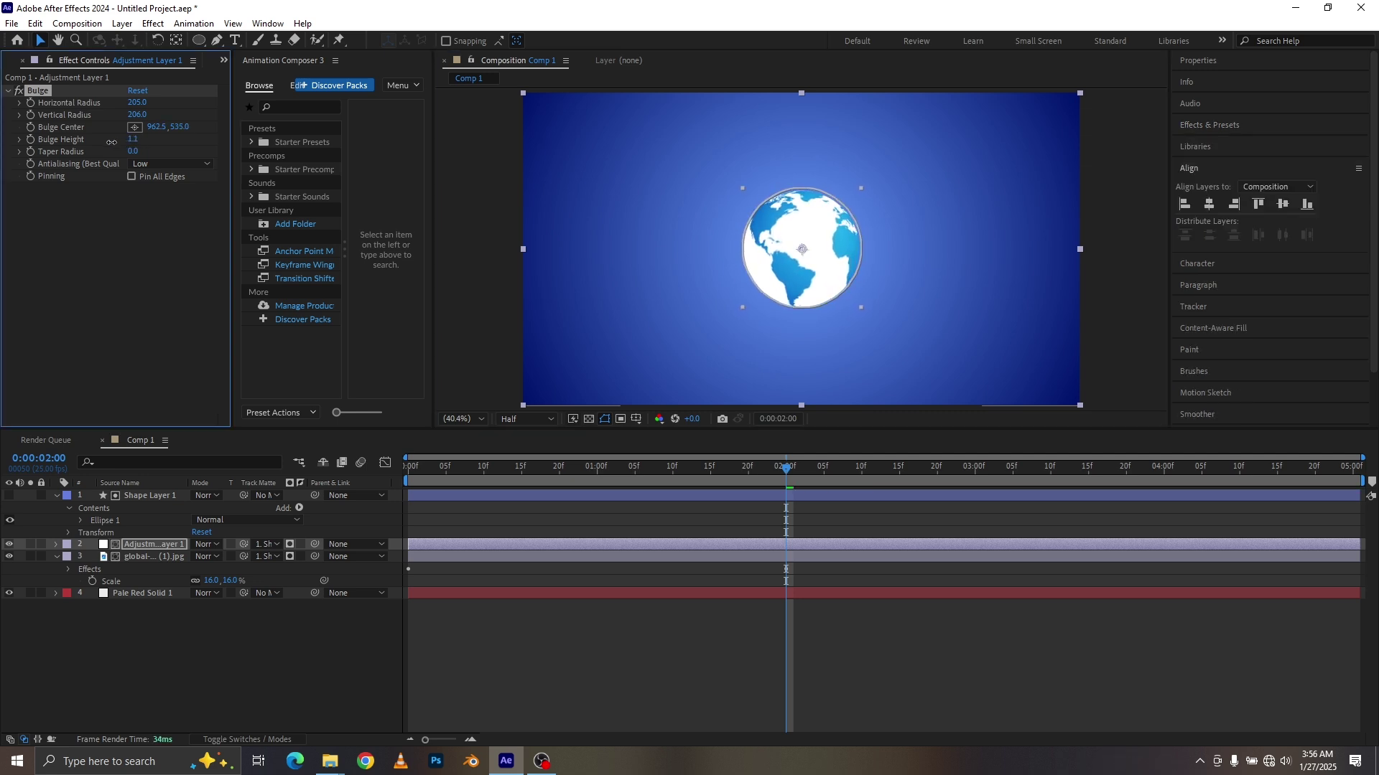
Push the globe's Tile Center X to -5073, move its last keyframe to about 4:00, and preview
click(540, 557)
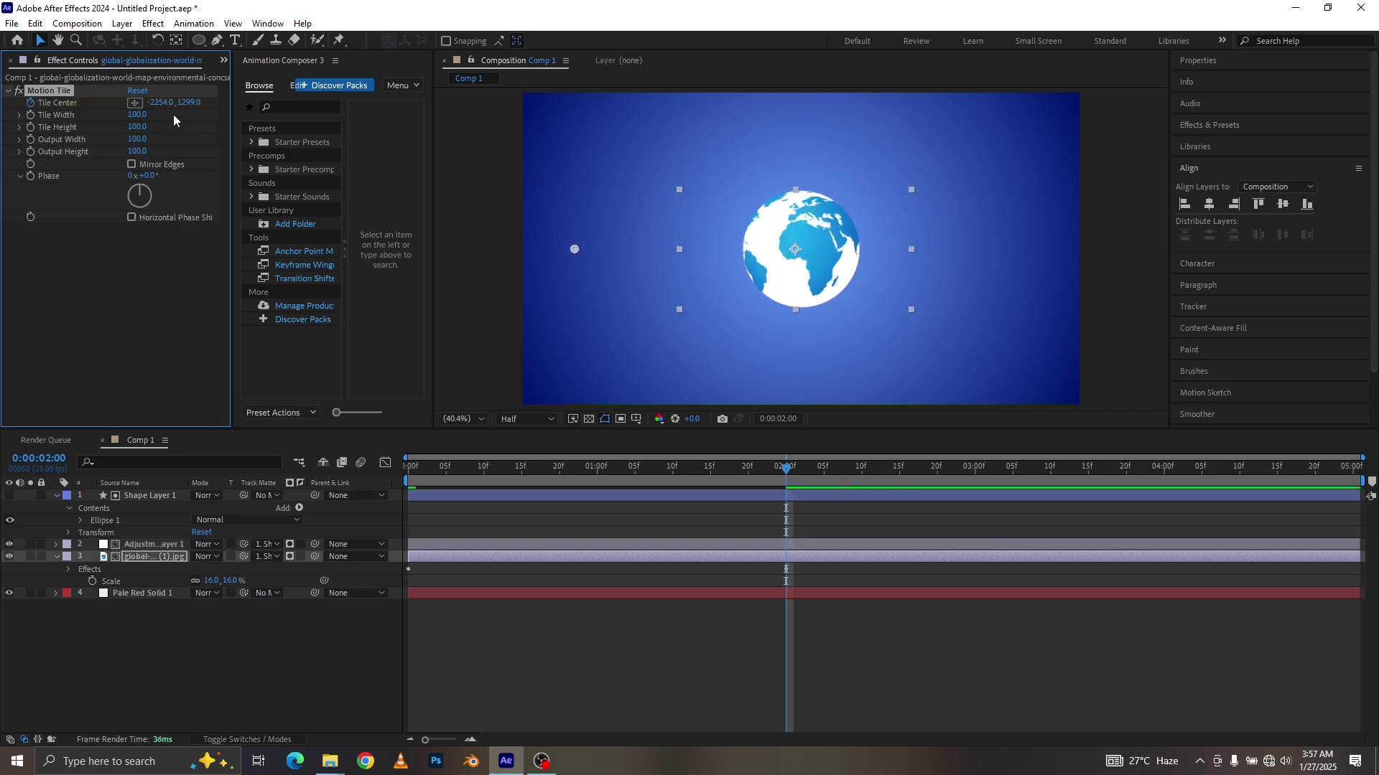
drag(160, 102, 89, 102)
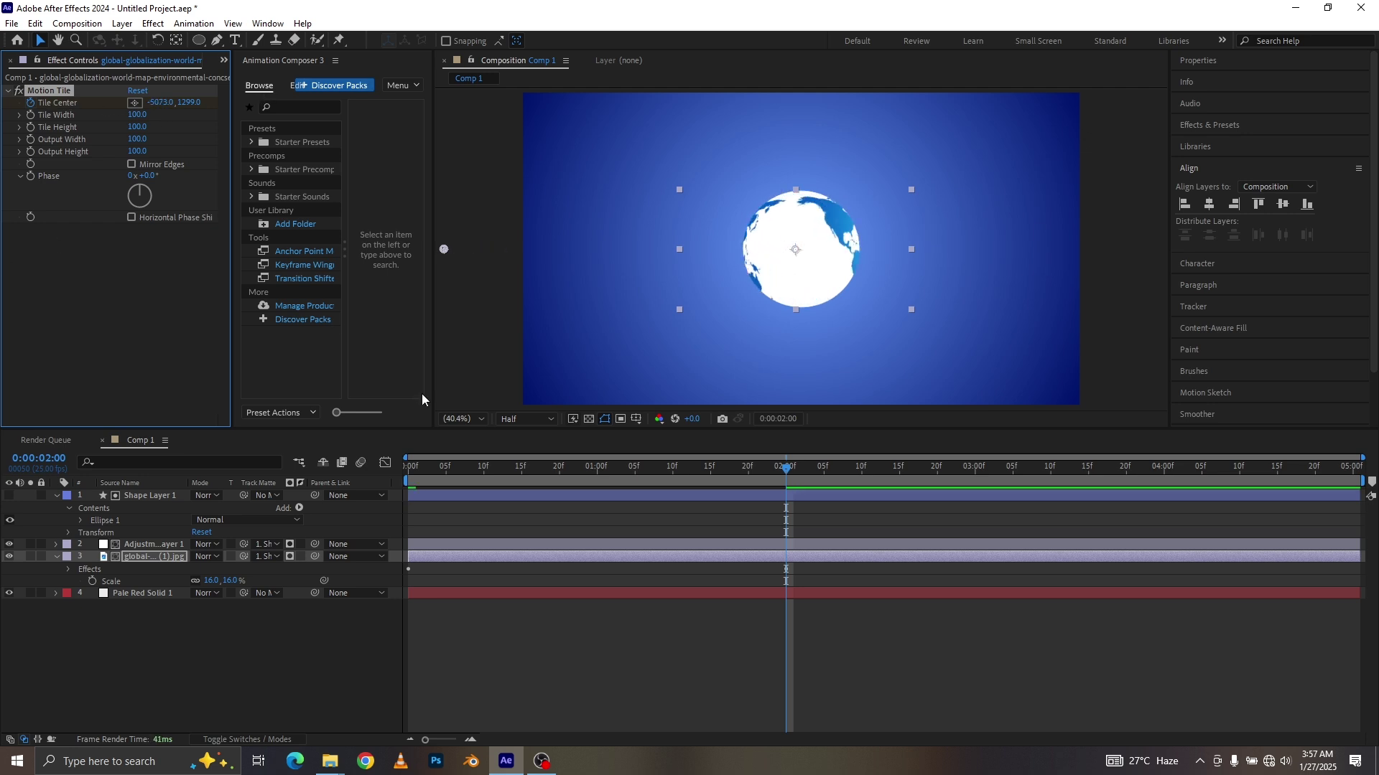
click(148, 558)
key(u)
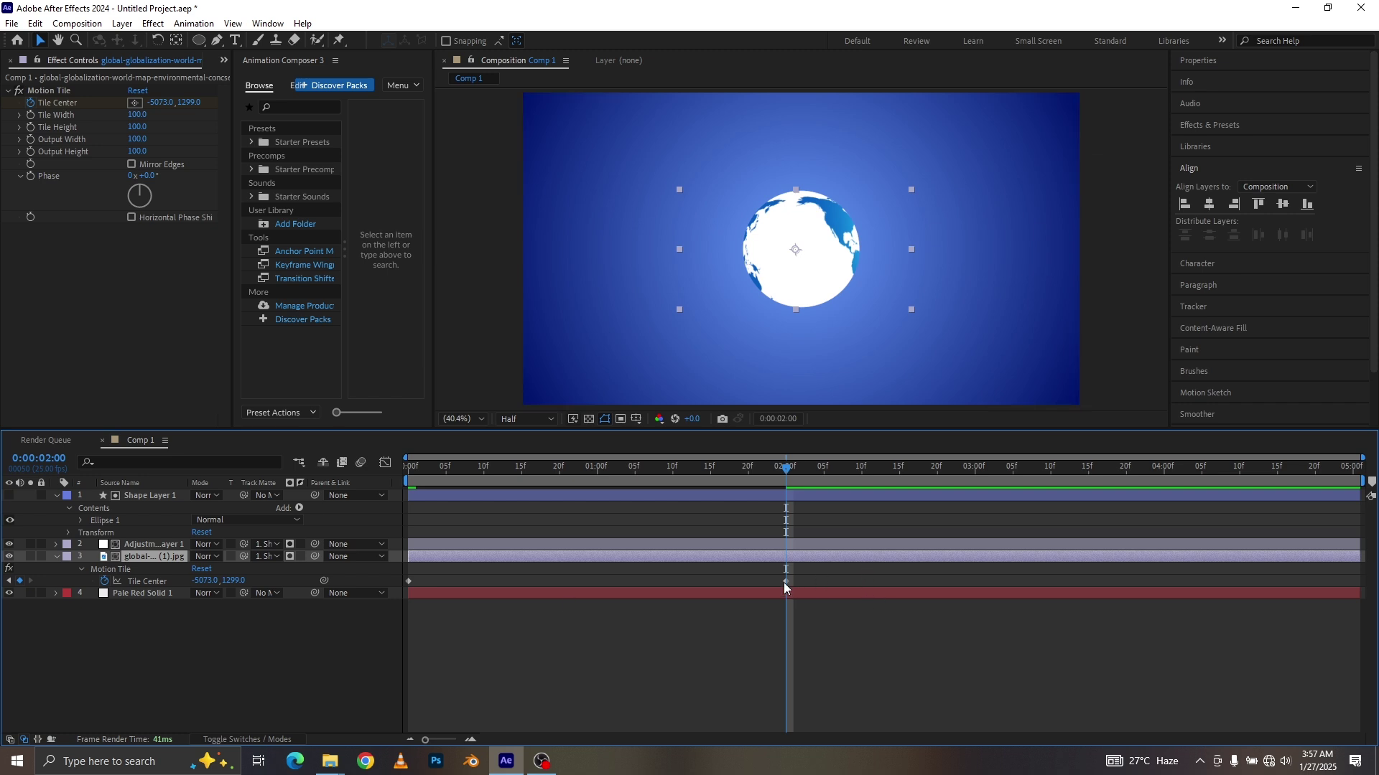
drag(784, 581, 1165, 592)
key(space)
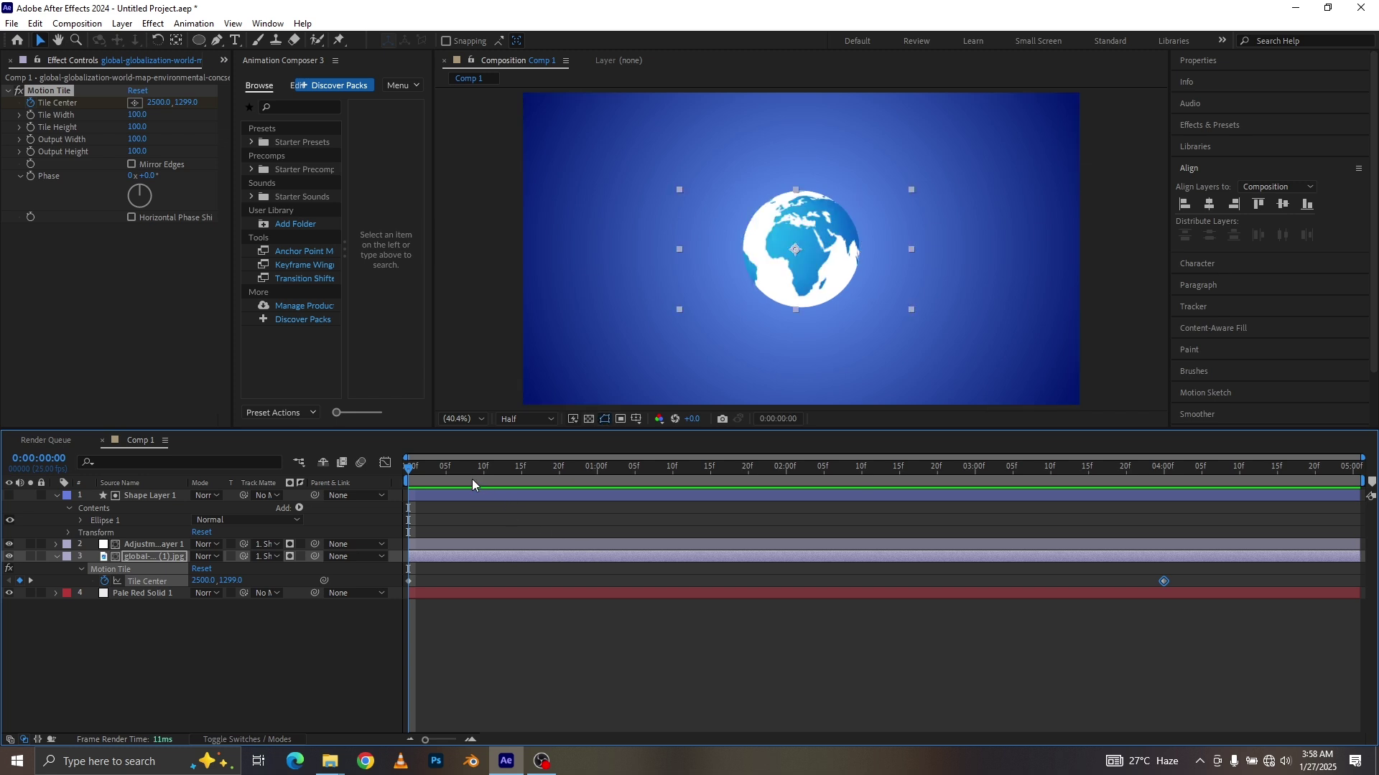
drag(471, 479, 409, 480)
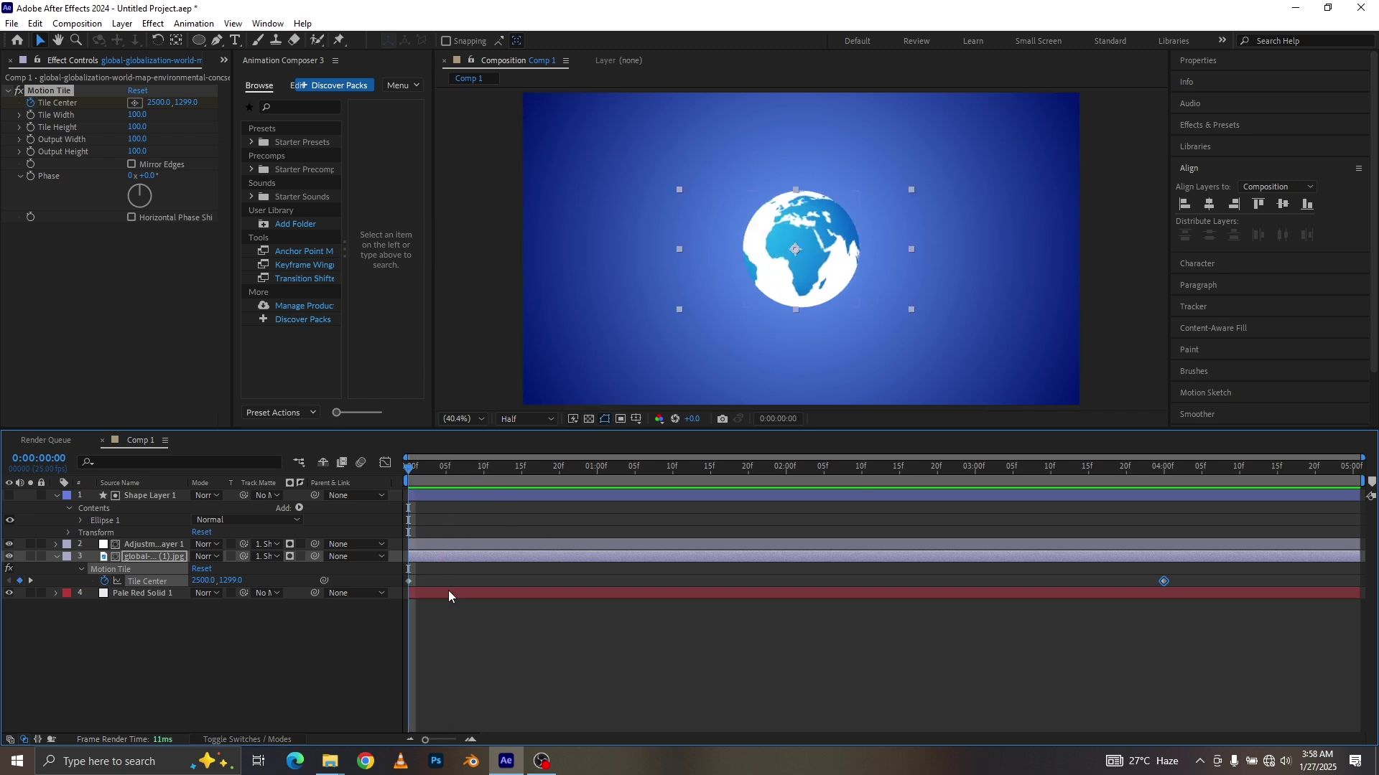
Add a Null 1 layer and move it to the top of the layer stack
right_click(185, 656)
mouse_move(262, 493)
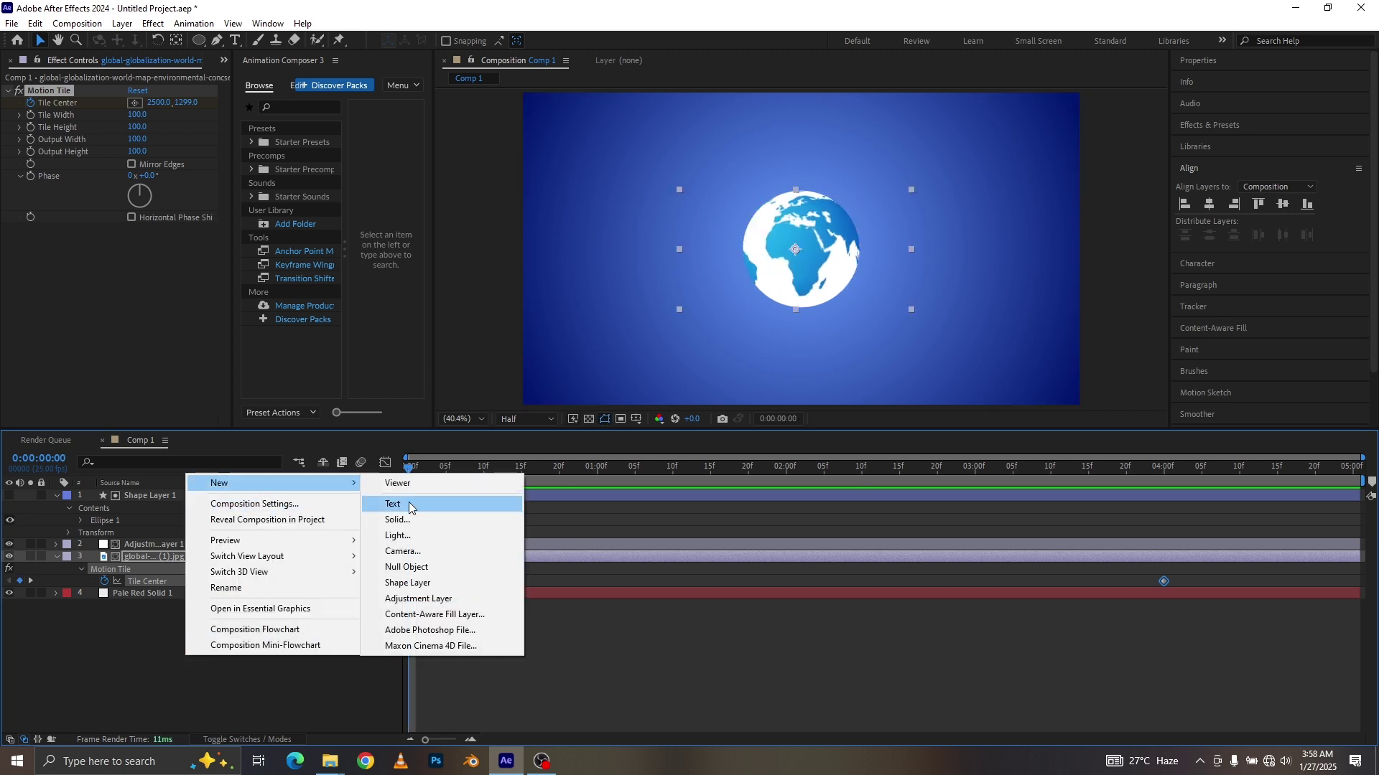
click(435, 567)
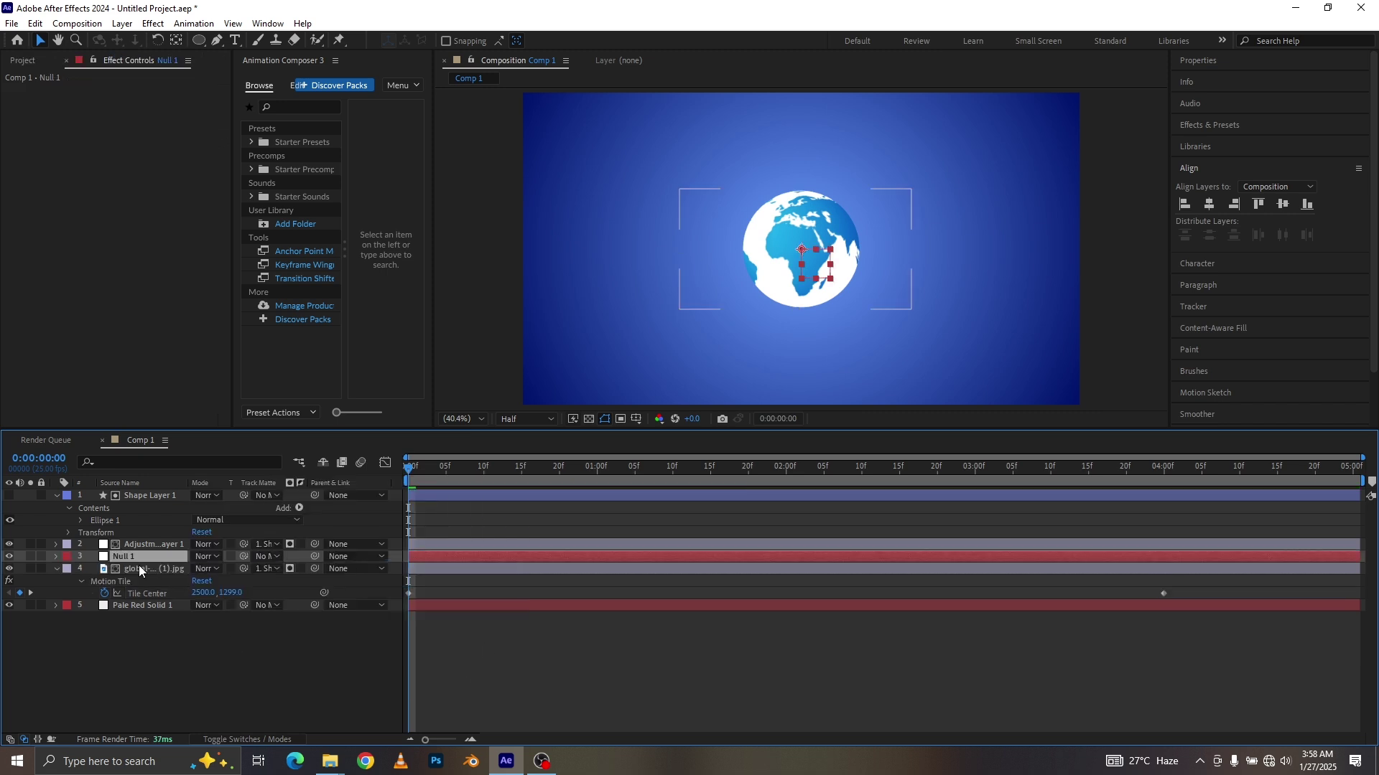
drag(129, 554, 124, 489)
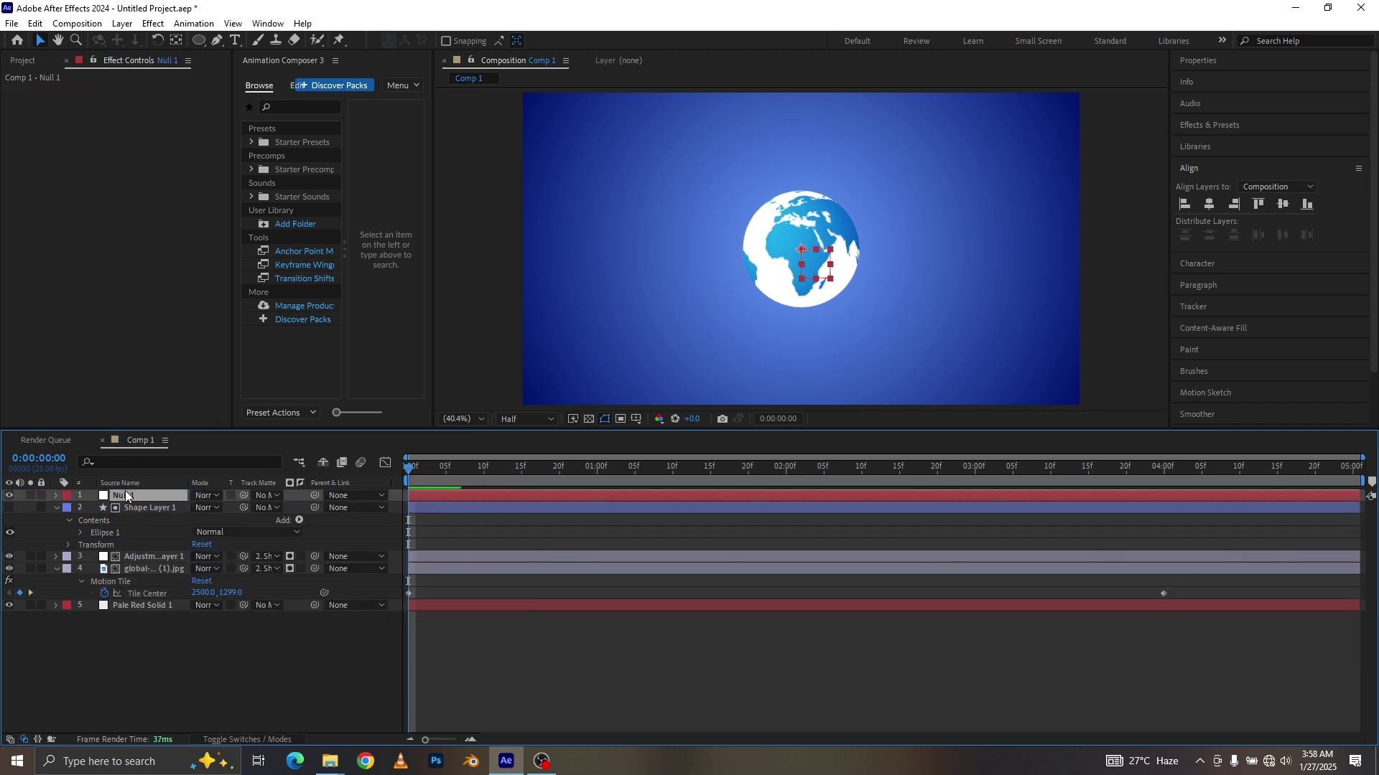
Parent the globe image, shape and adjustment layers to Null 1
click(139, 572)
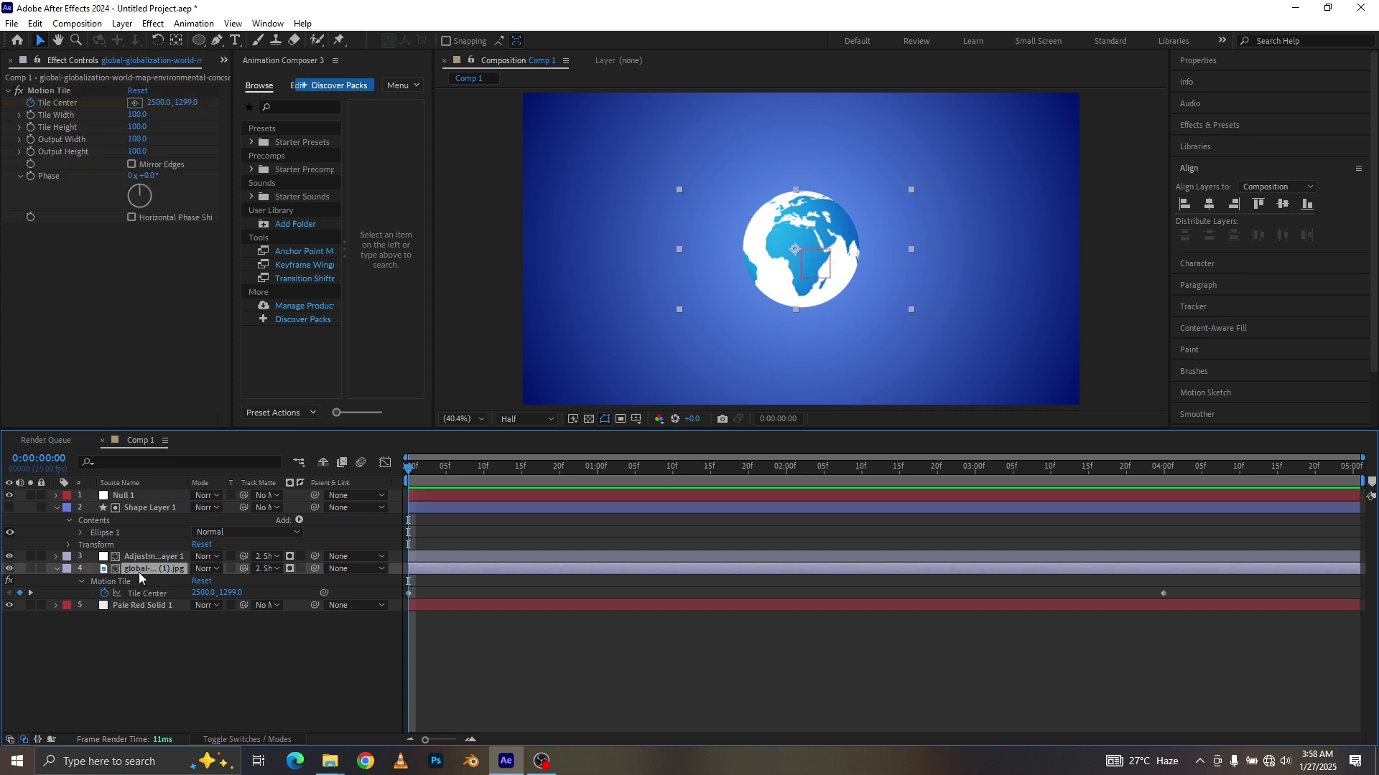
shift+click(135, 511)
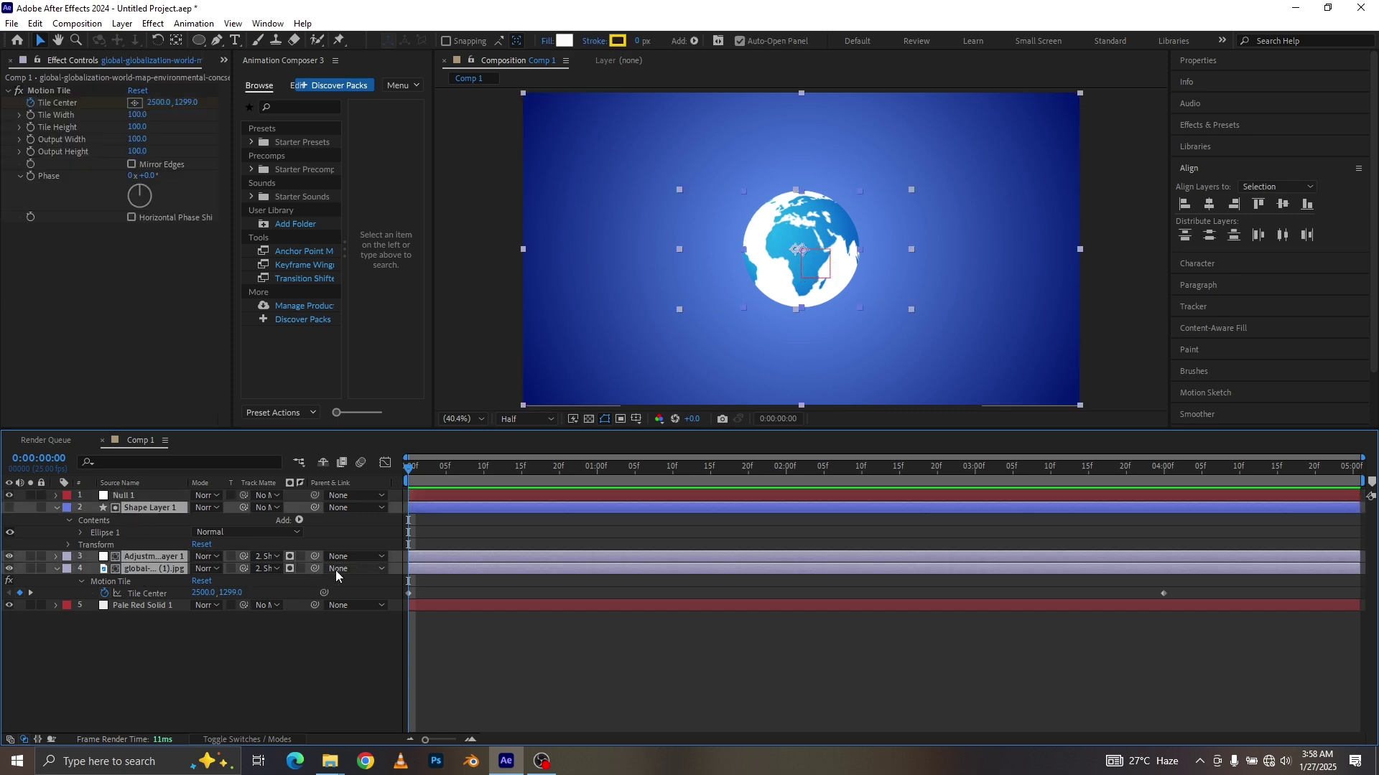
drag(315, 569, 132, 498)
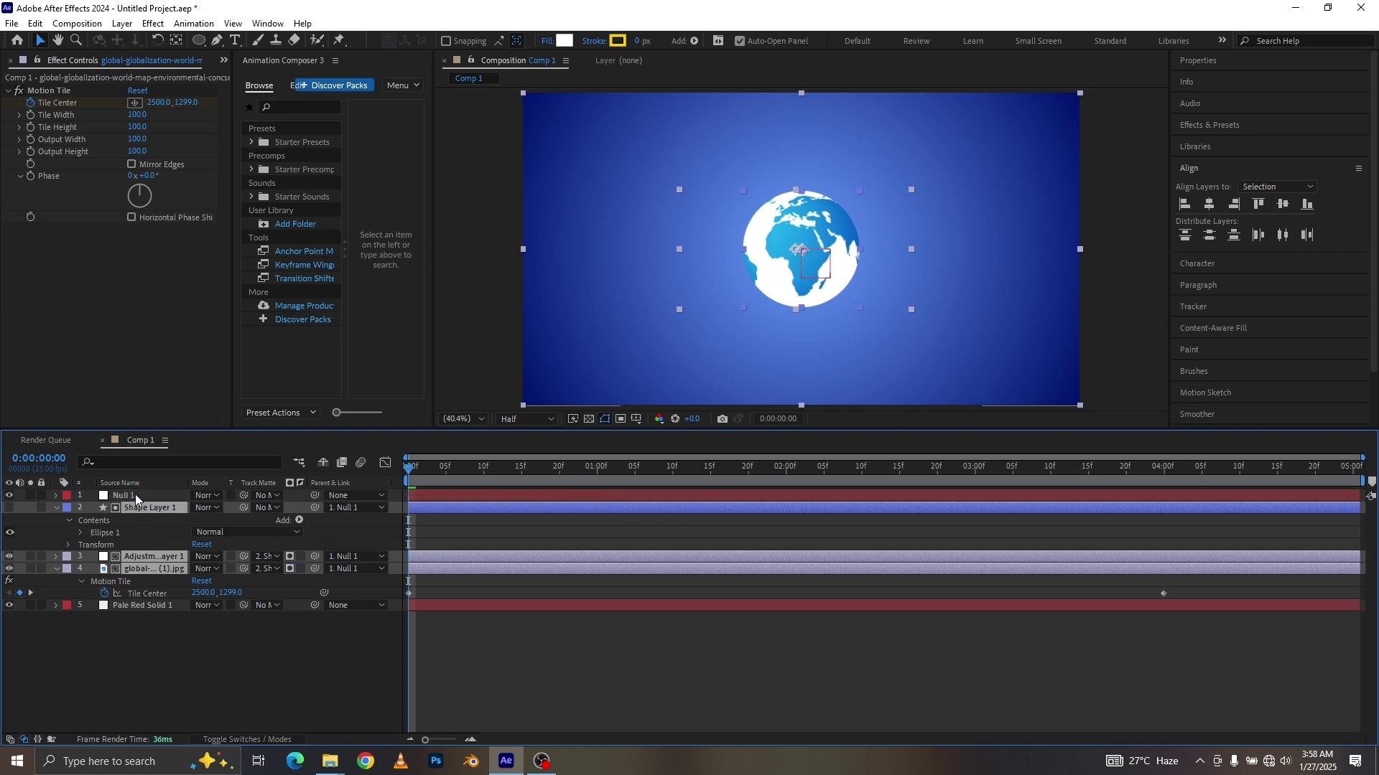
click(135, 495)
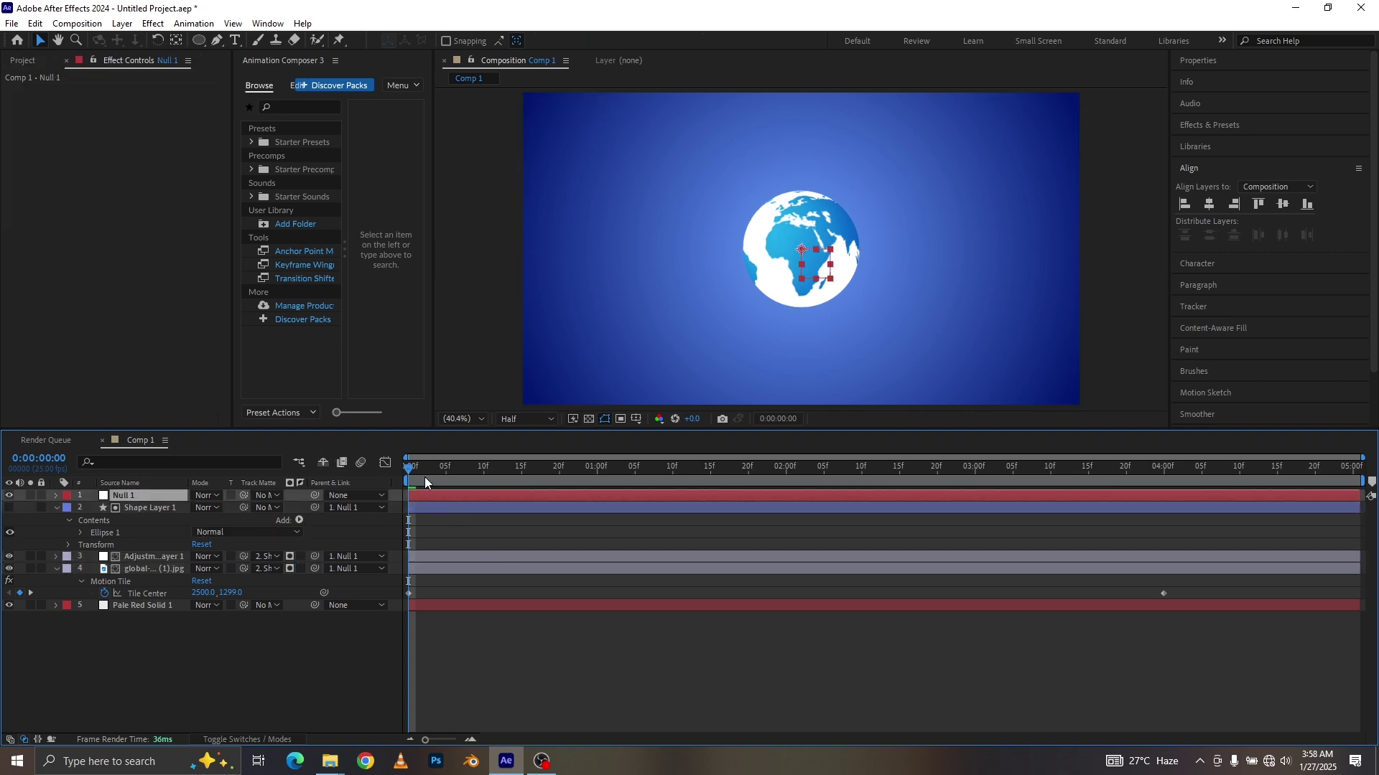
Keyframe Null 1's Scale at 0% on frame 0
key(s)
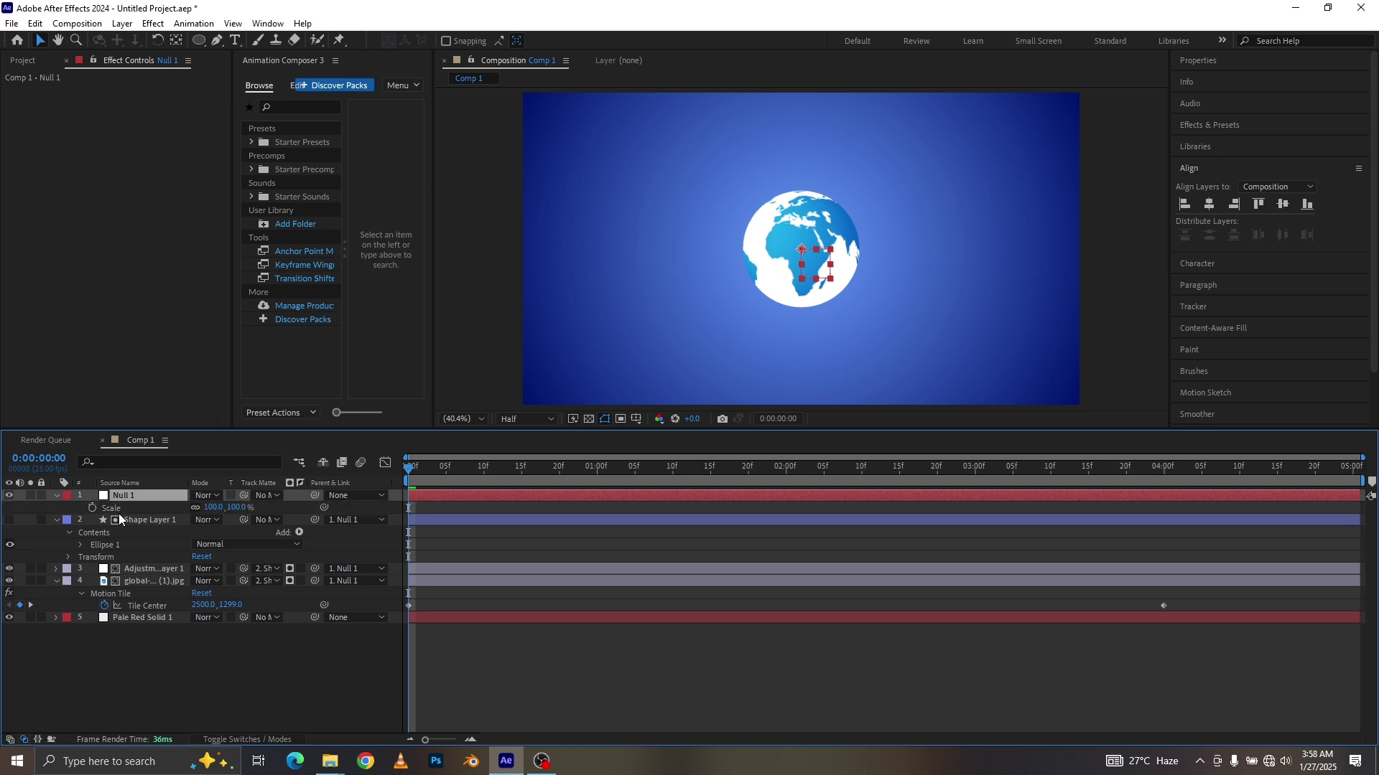
click(93, 507)
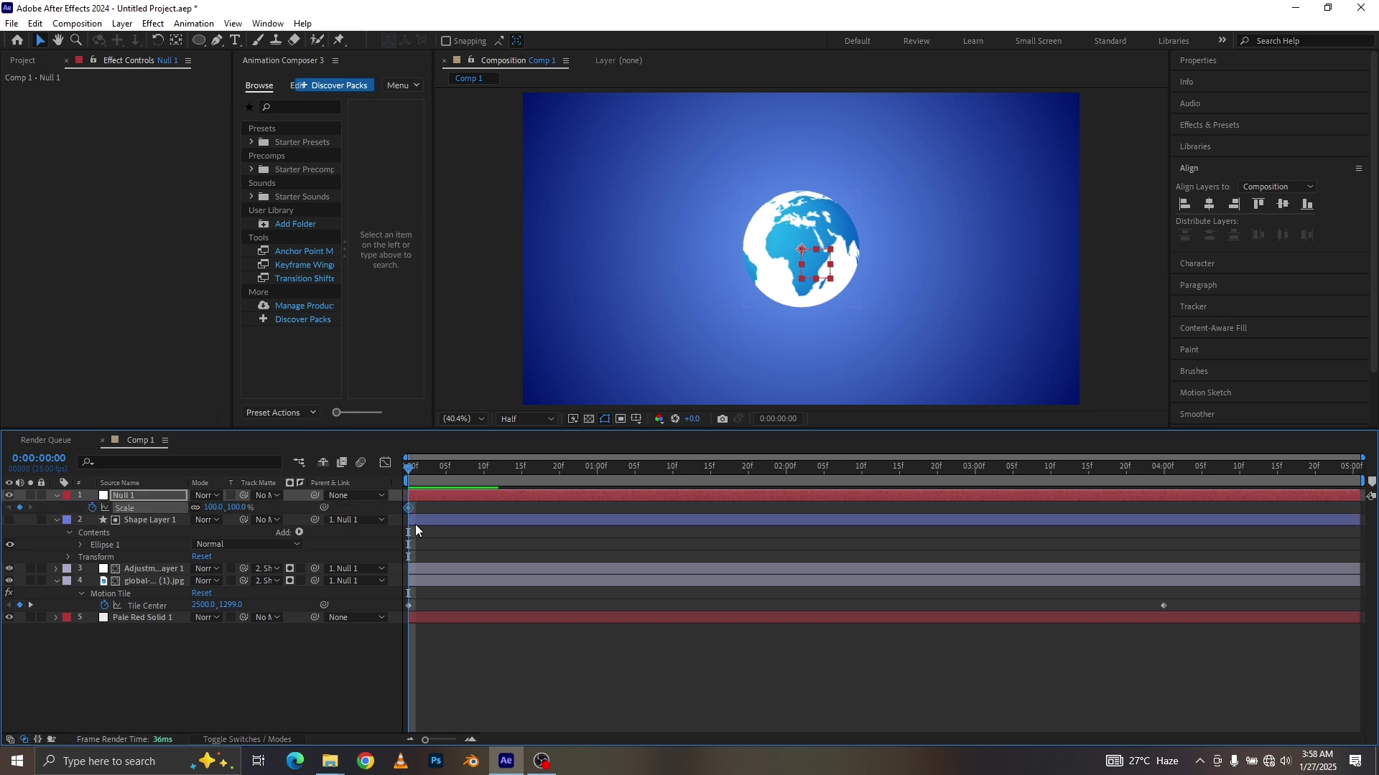
click(456, 507)
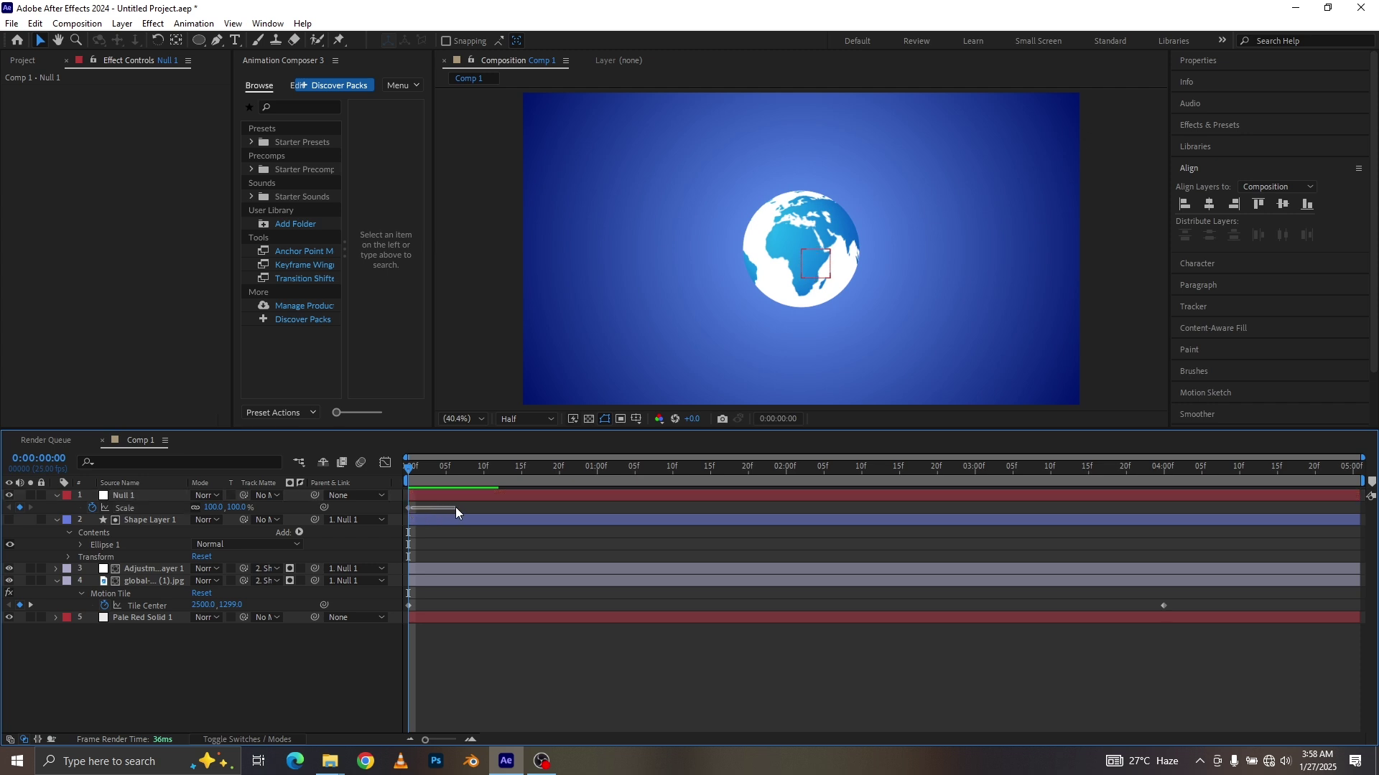
click(408, 507)
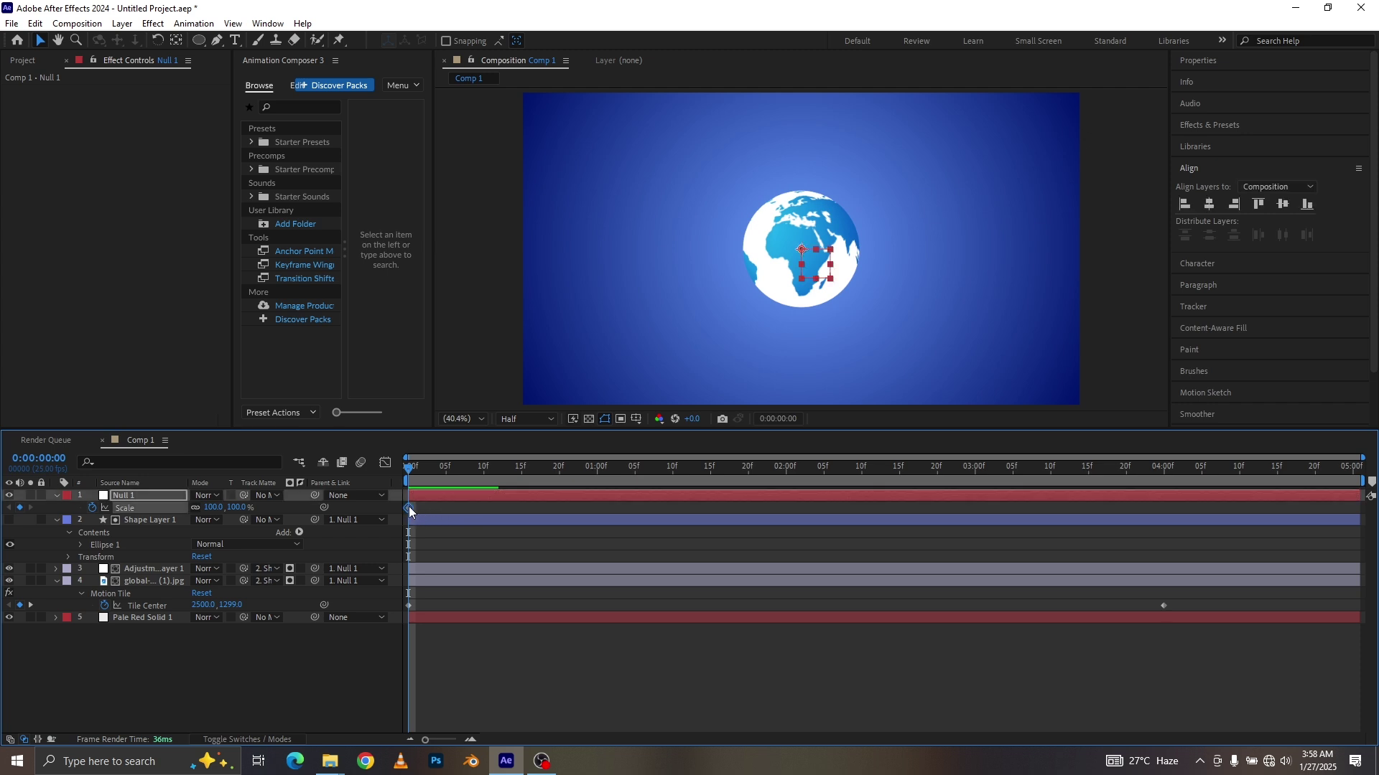
drag(484, 511, 492, 508)
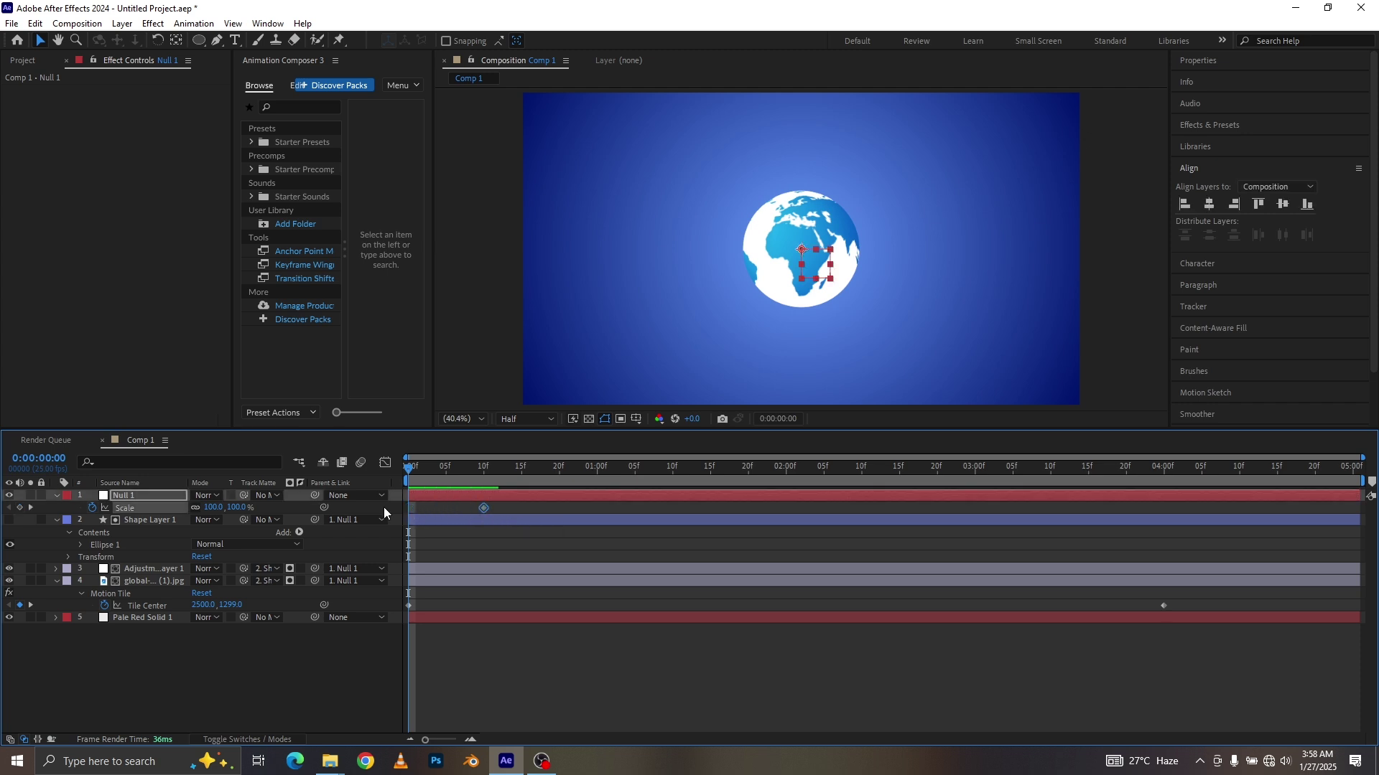
click(237, 508)
text(0)
key(Return)
Add a 120% Scale keyframe at frame 7 and apply Easy Ease to the scale keyframes
drag(461, 470, 463, 467)
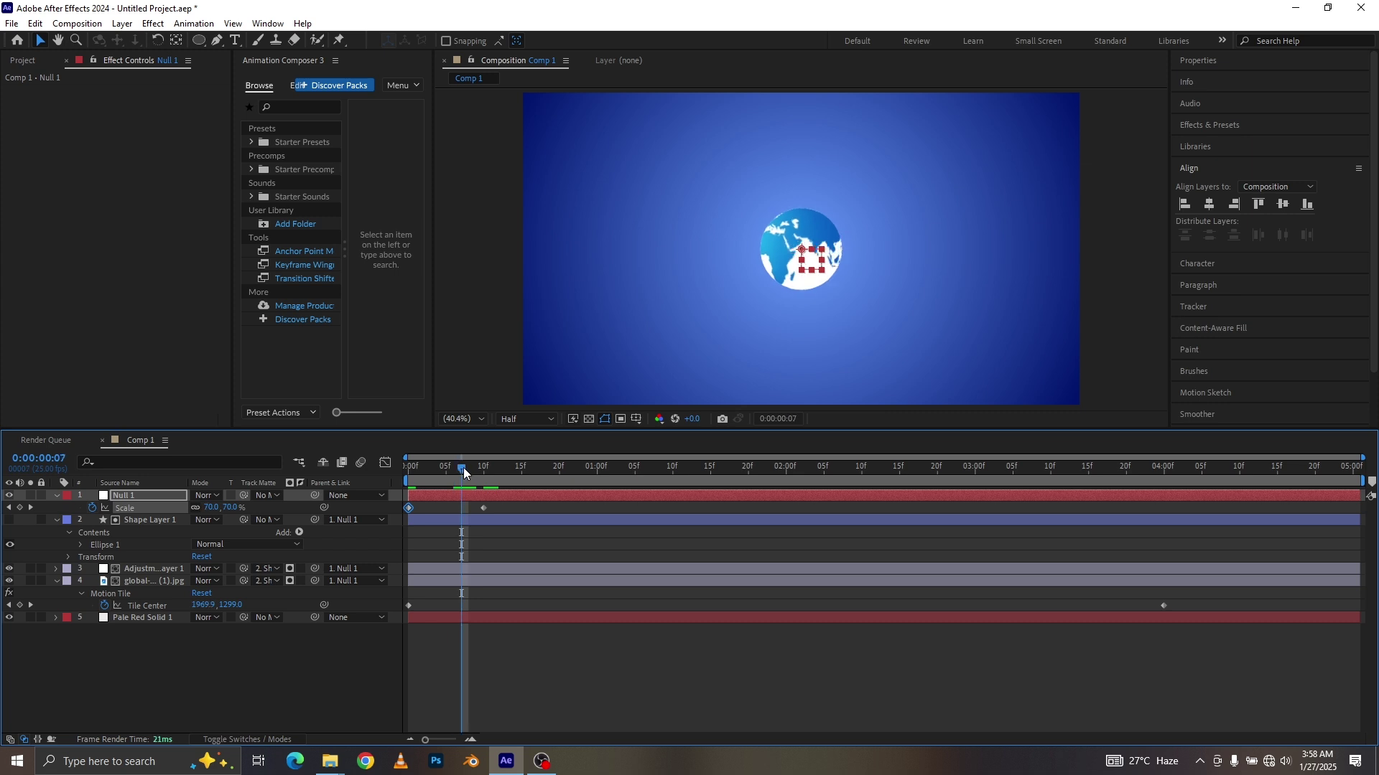
click(229, 508)
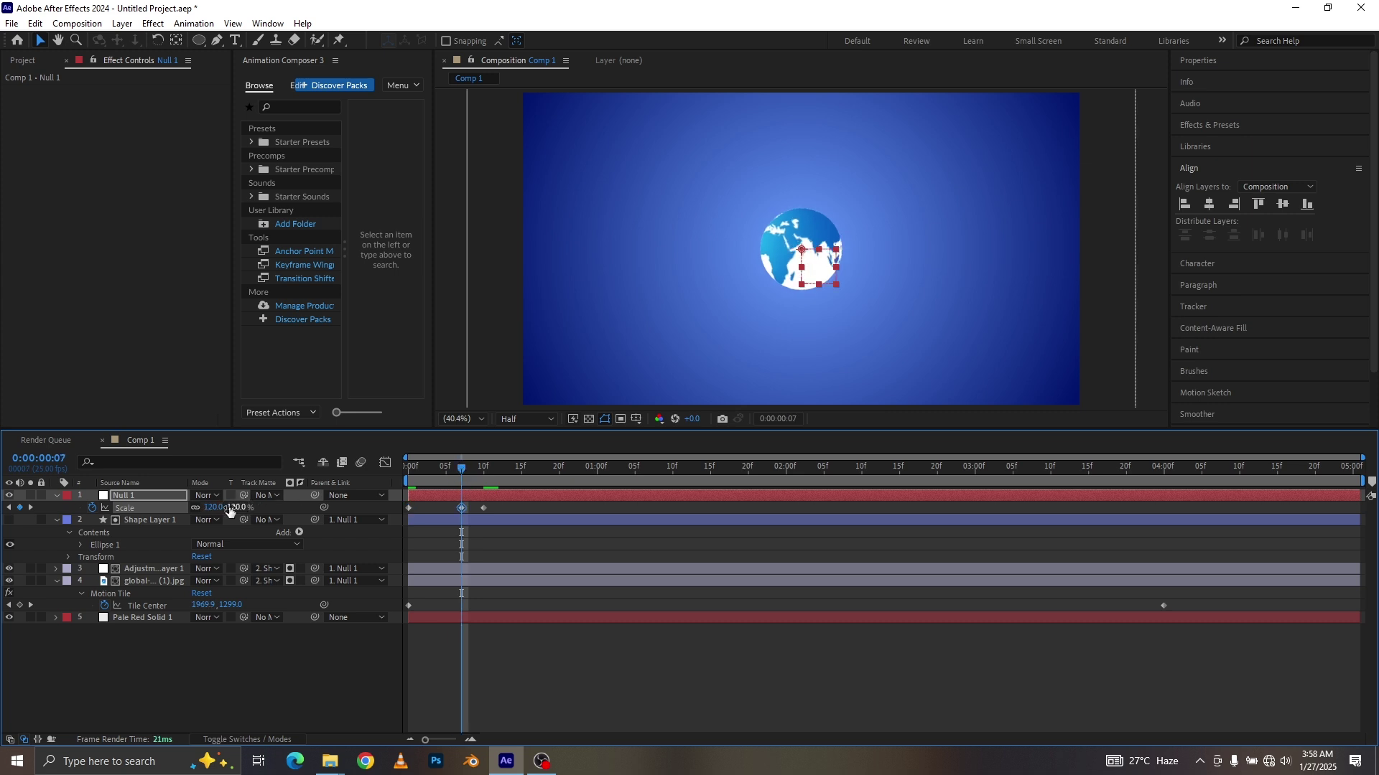
key(Return)
key(space)
drag(515, 507, 399, 535)
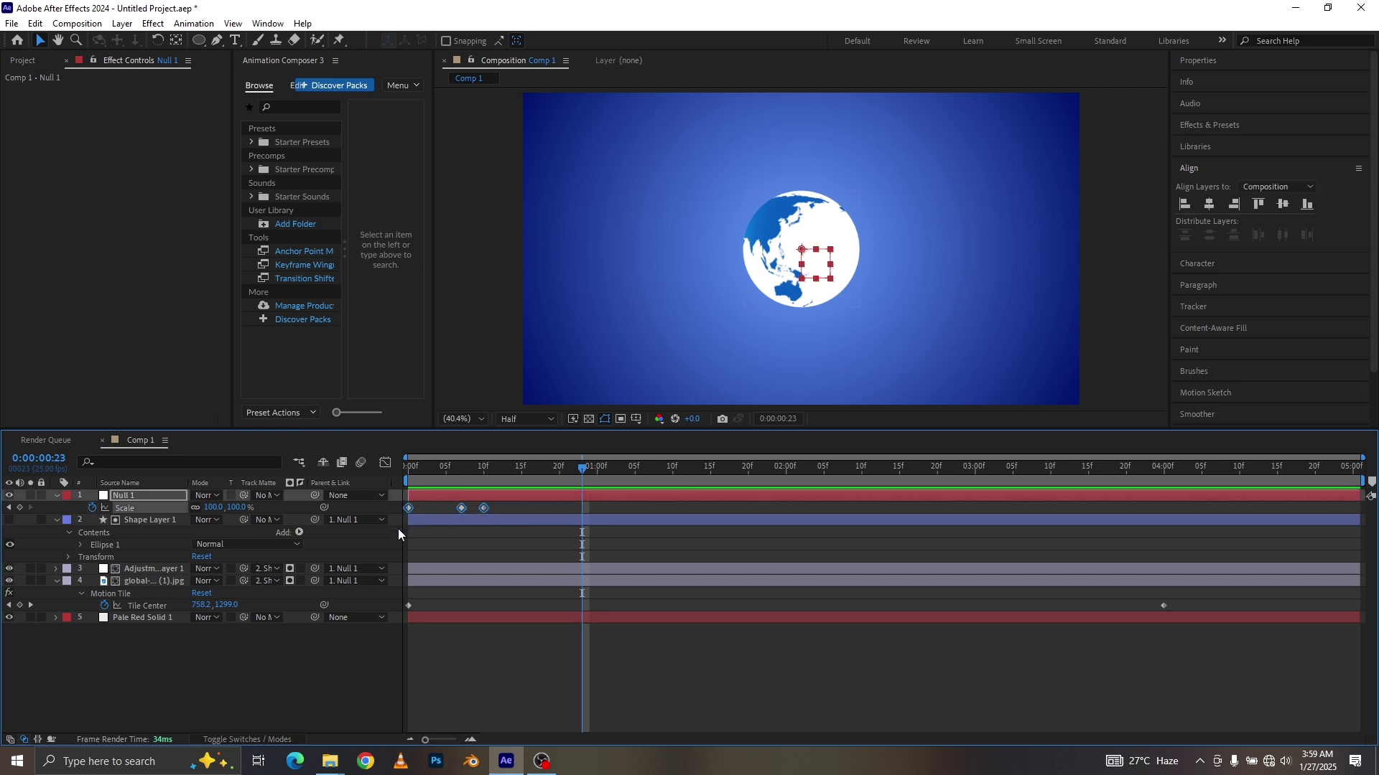
key(F9)
drag(388, 432, 388, 479)
drag(515, 555, 368, 566)
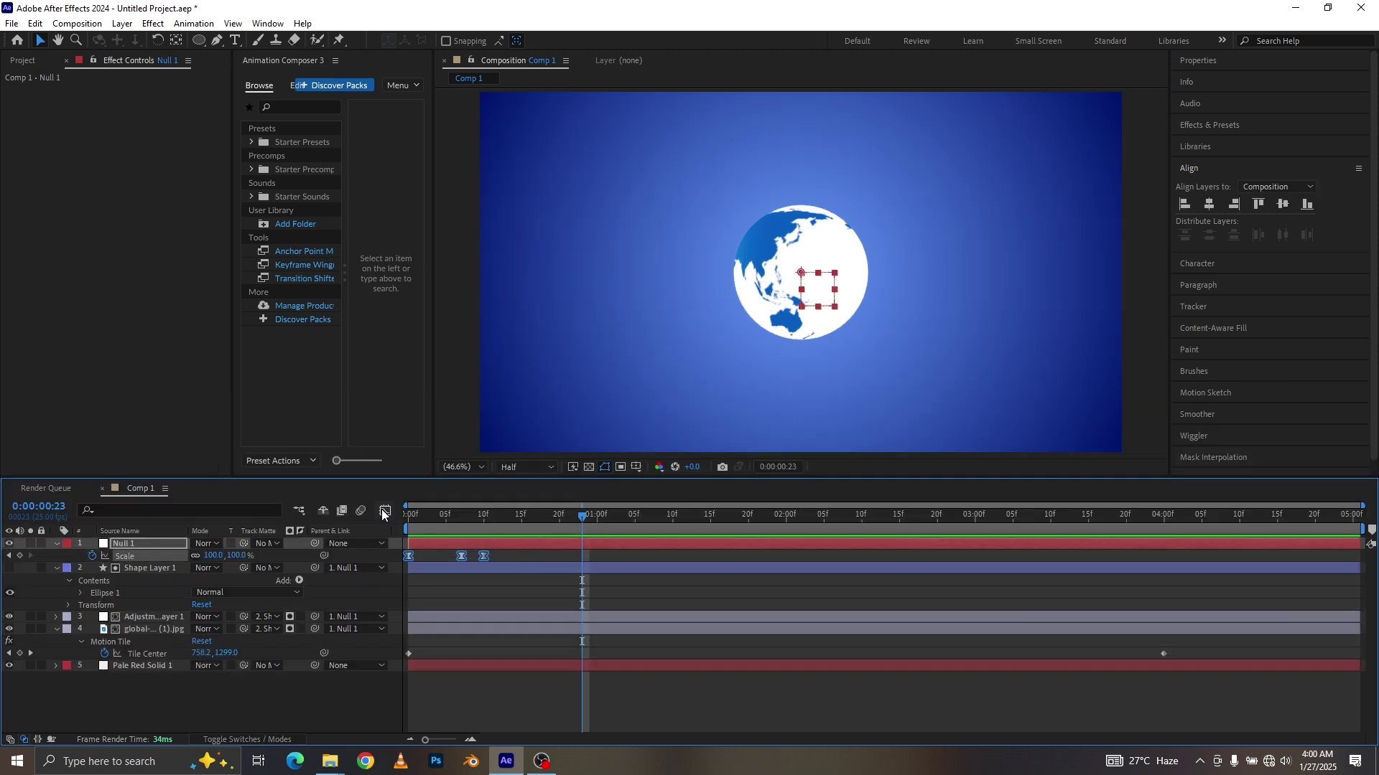
click(384, 511)
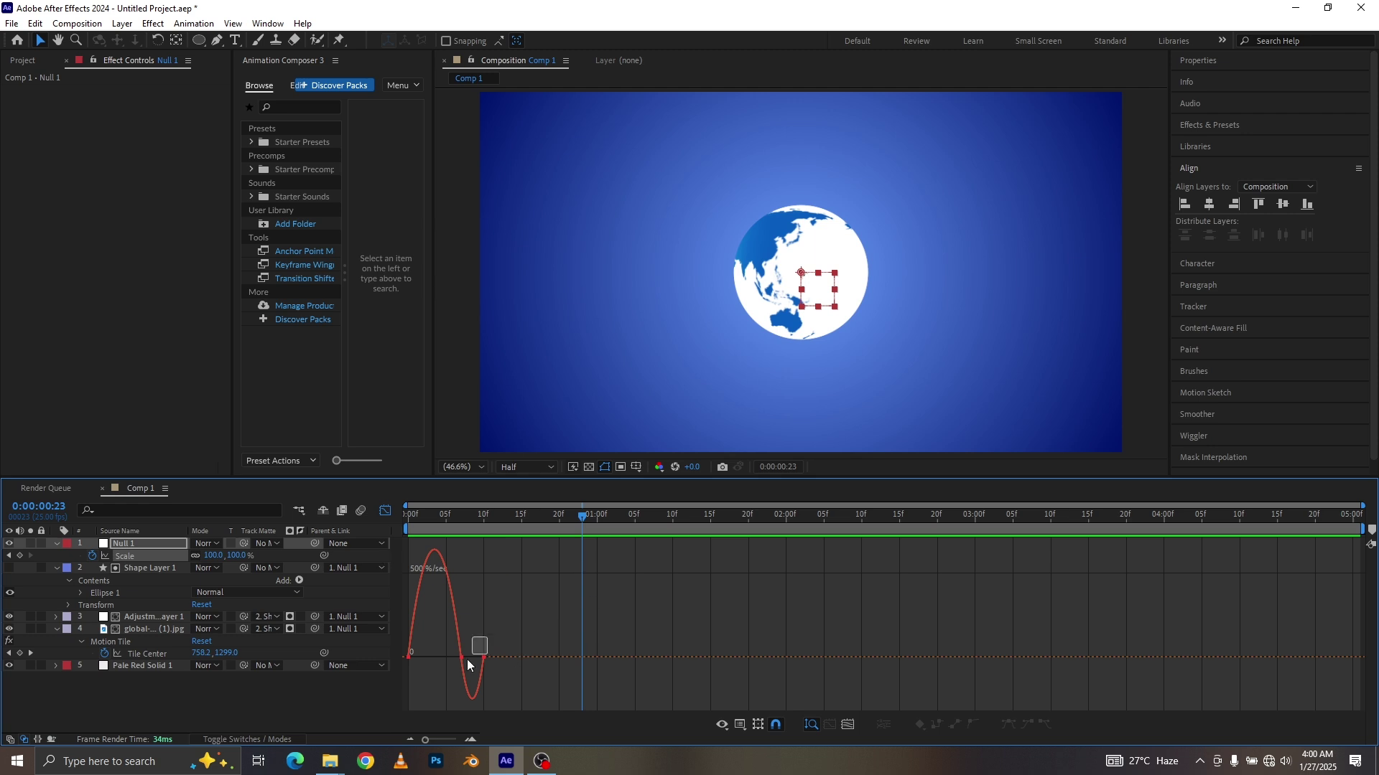
Widen the Scale keyframes' easing influence in the speed graph to smooth the pop-in
drag(467, 659, 441, 669)
drag(415, 658, 441, 652)
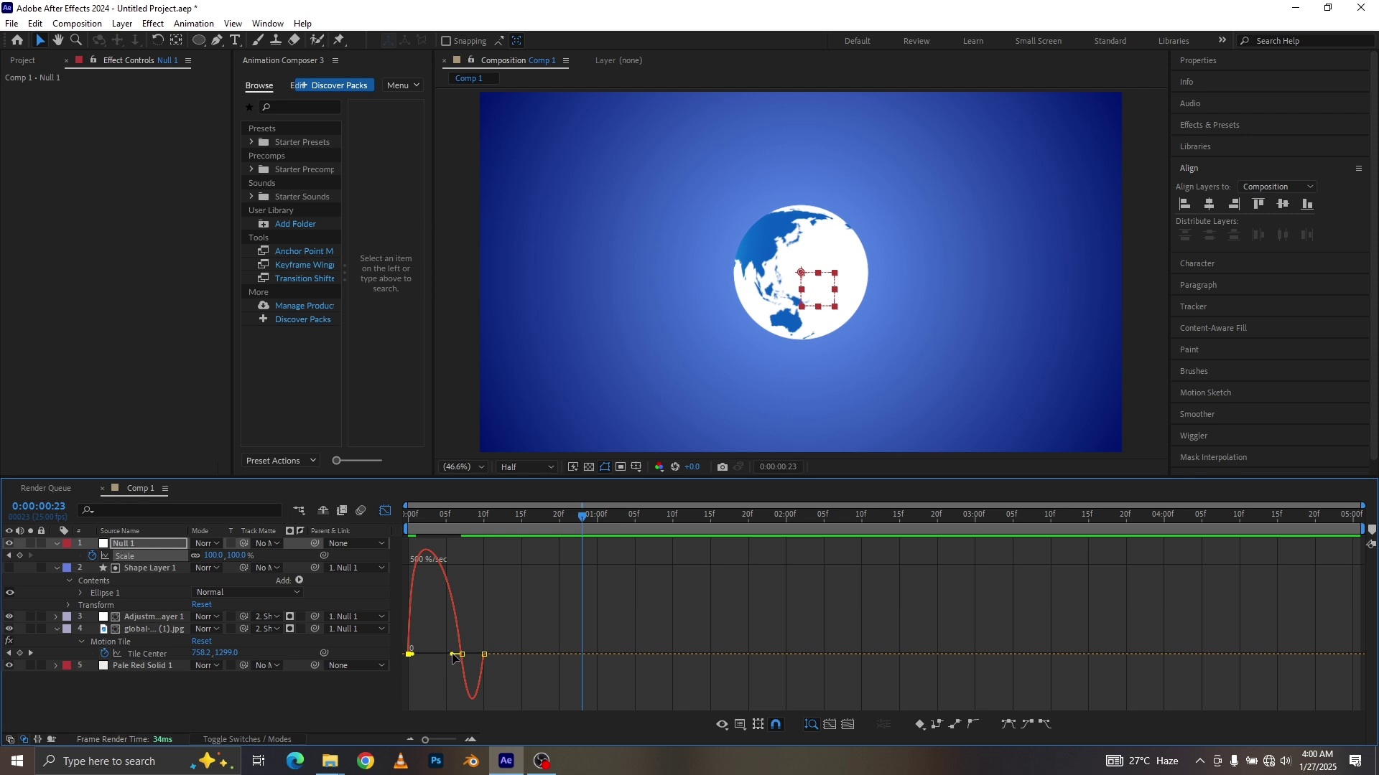
drag(454, 657, 457, 660)
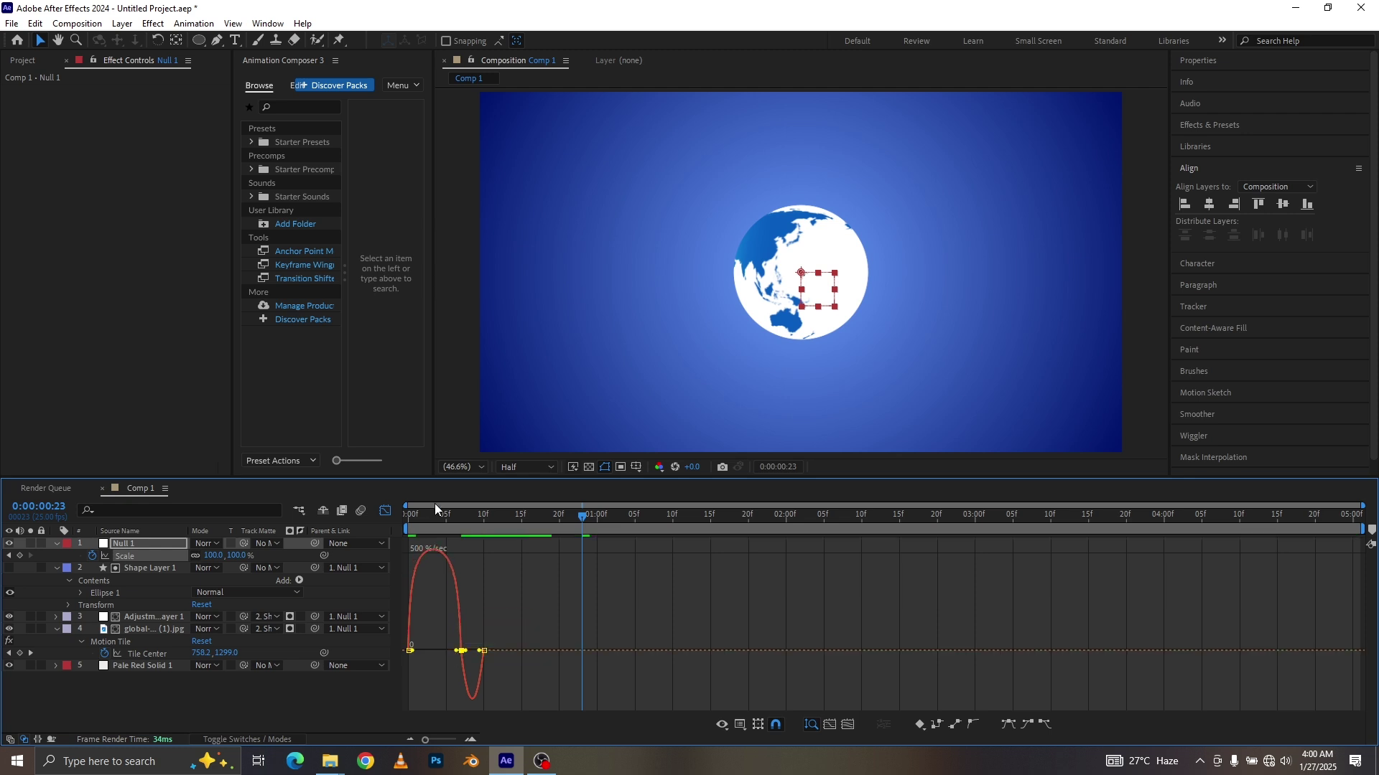
Shift the 120% keyframe to frame 10 and the 100% keyframe later, then preview
click(386, 510)
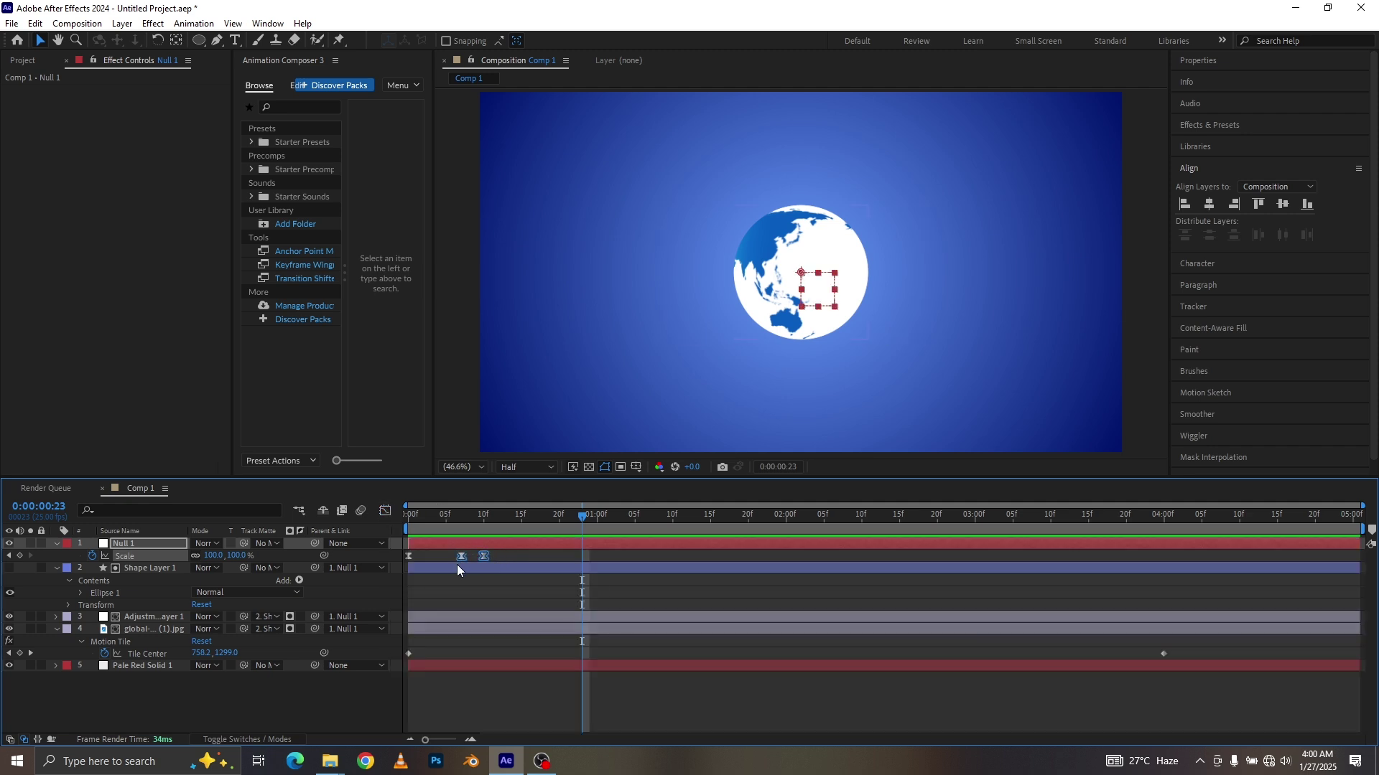
drag(461, 557, 522, 553)
click(506, 554)
key(Home)
key(space)
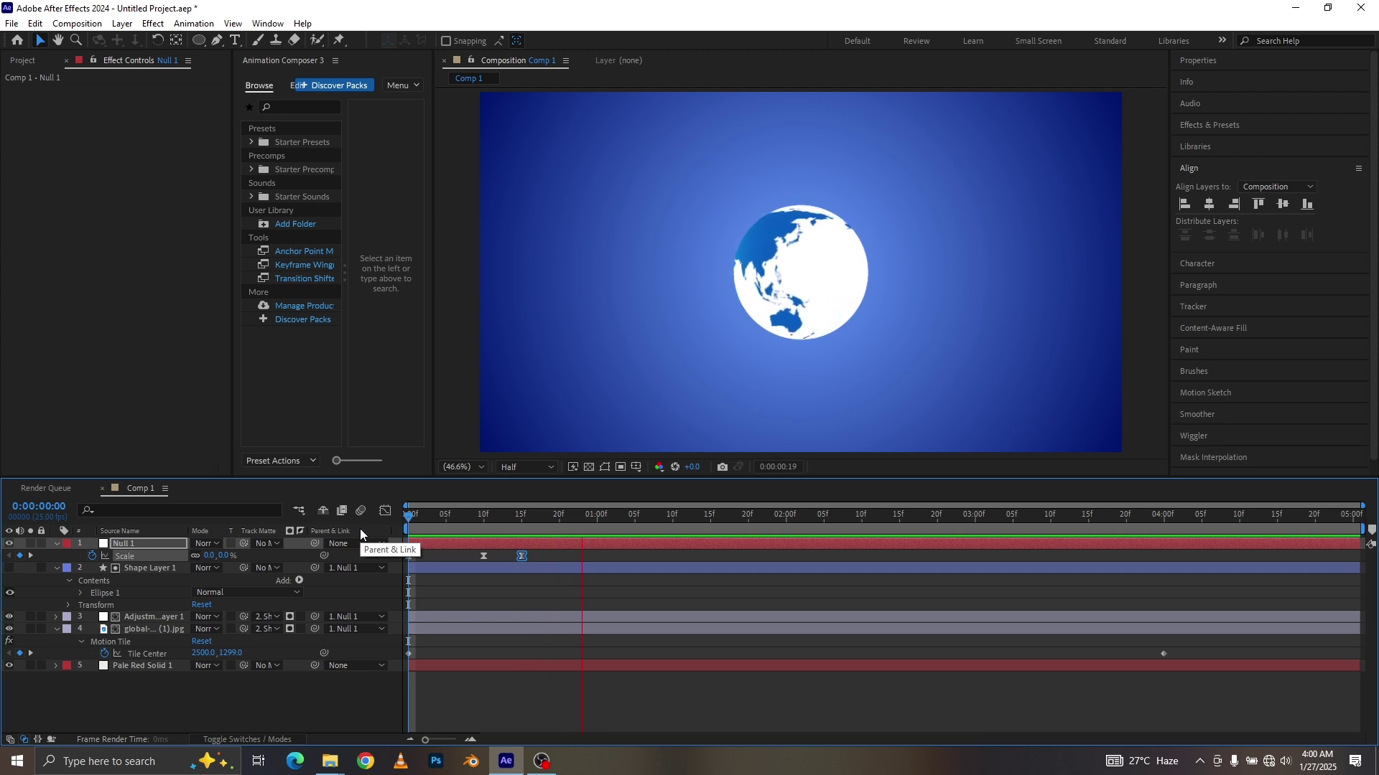
key(space)
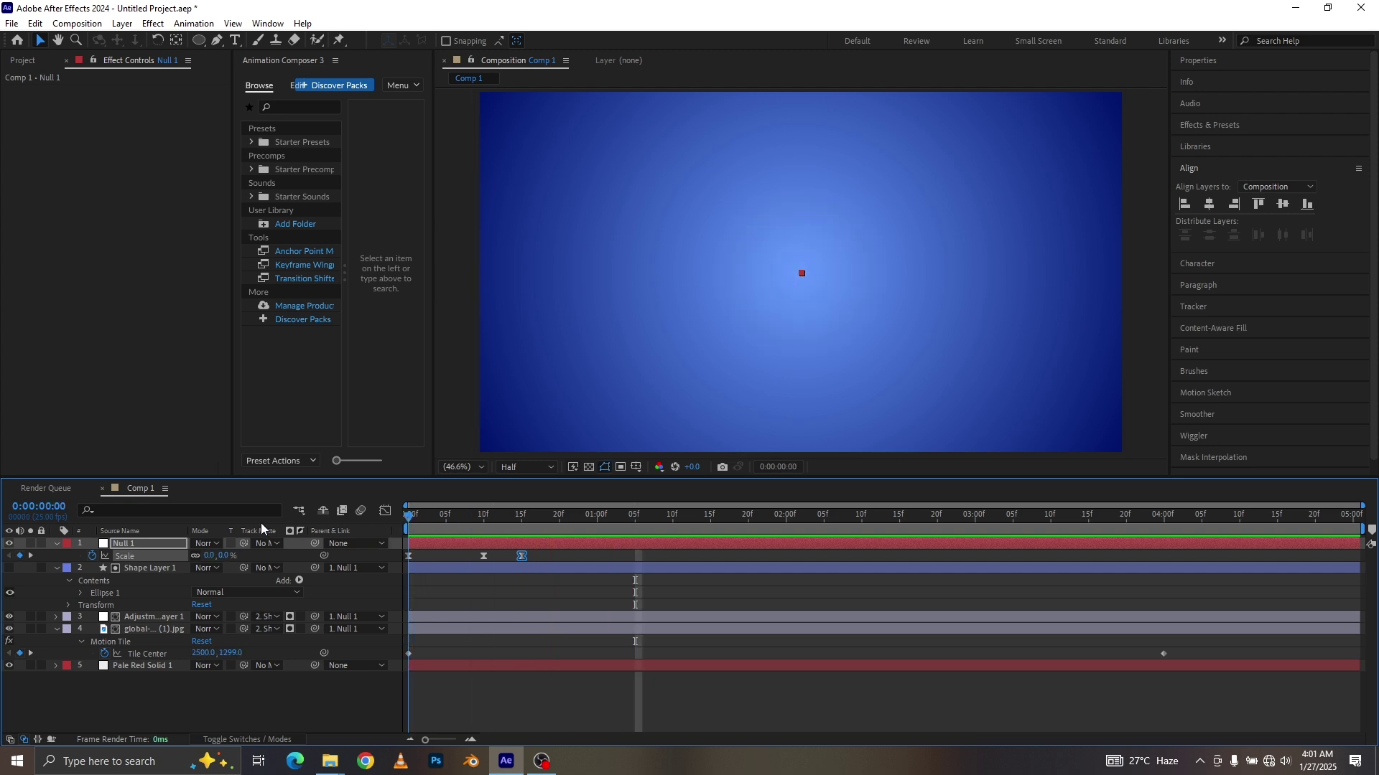
click(157, 624)
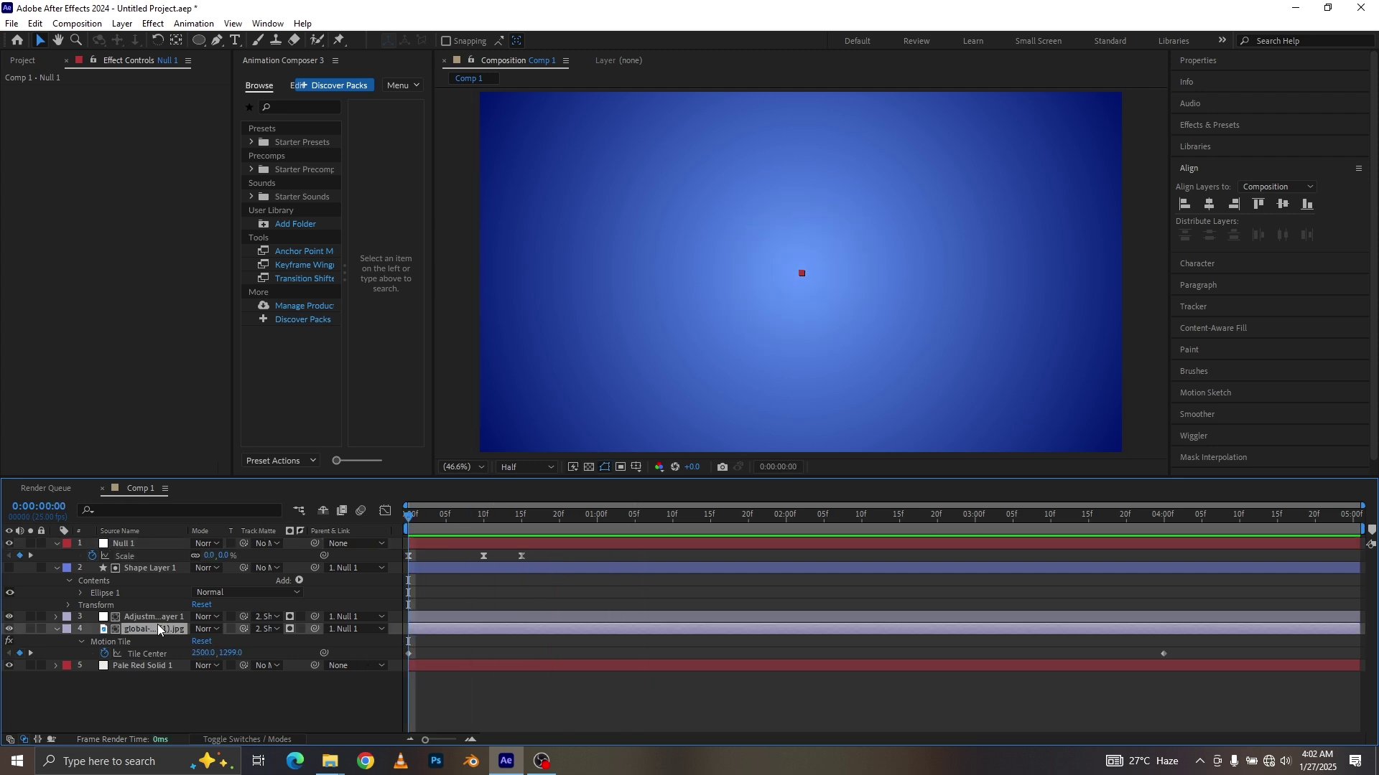
Precompose Null 1, the circle, adjustment and world map layers into Pre-comp 1
shift+click(135, 541)
right_click(134, 542)
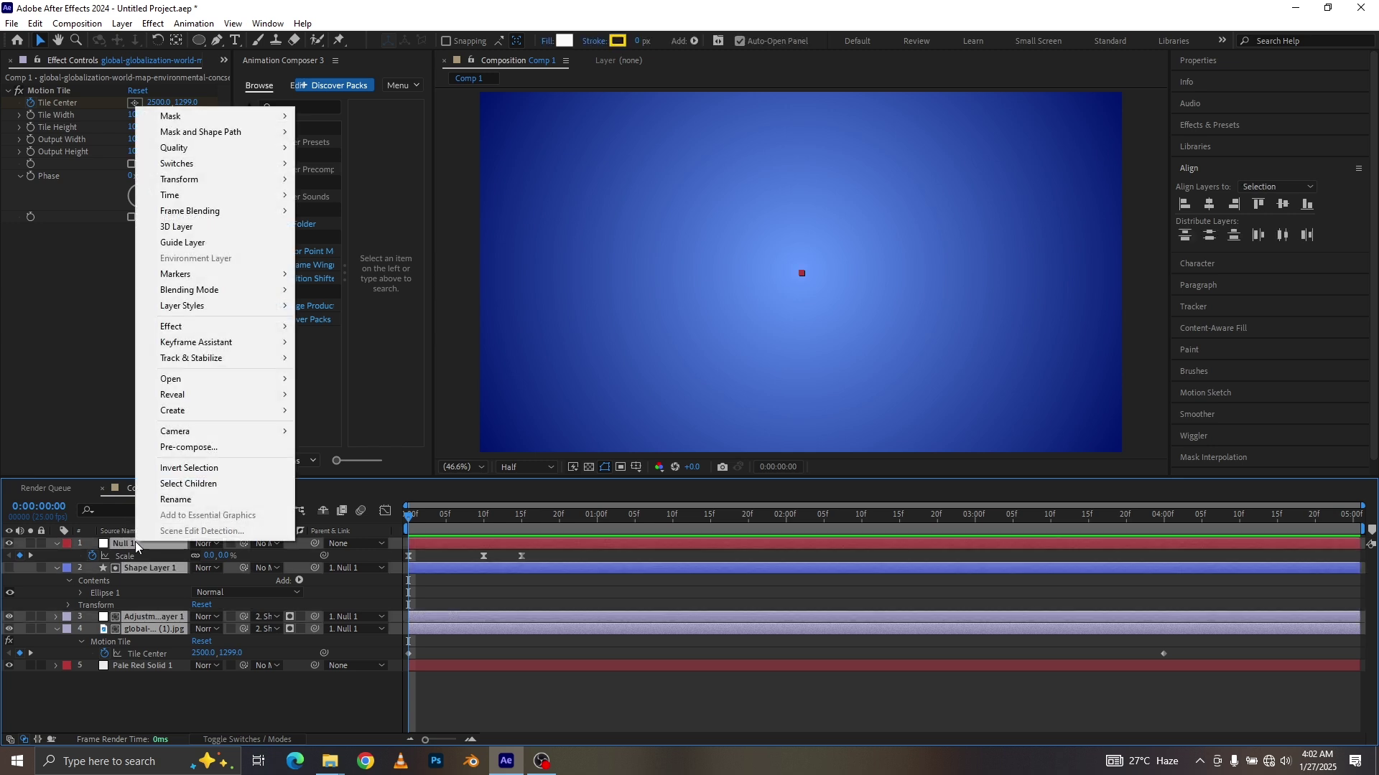
click(188, 447)
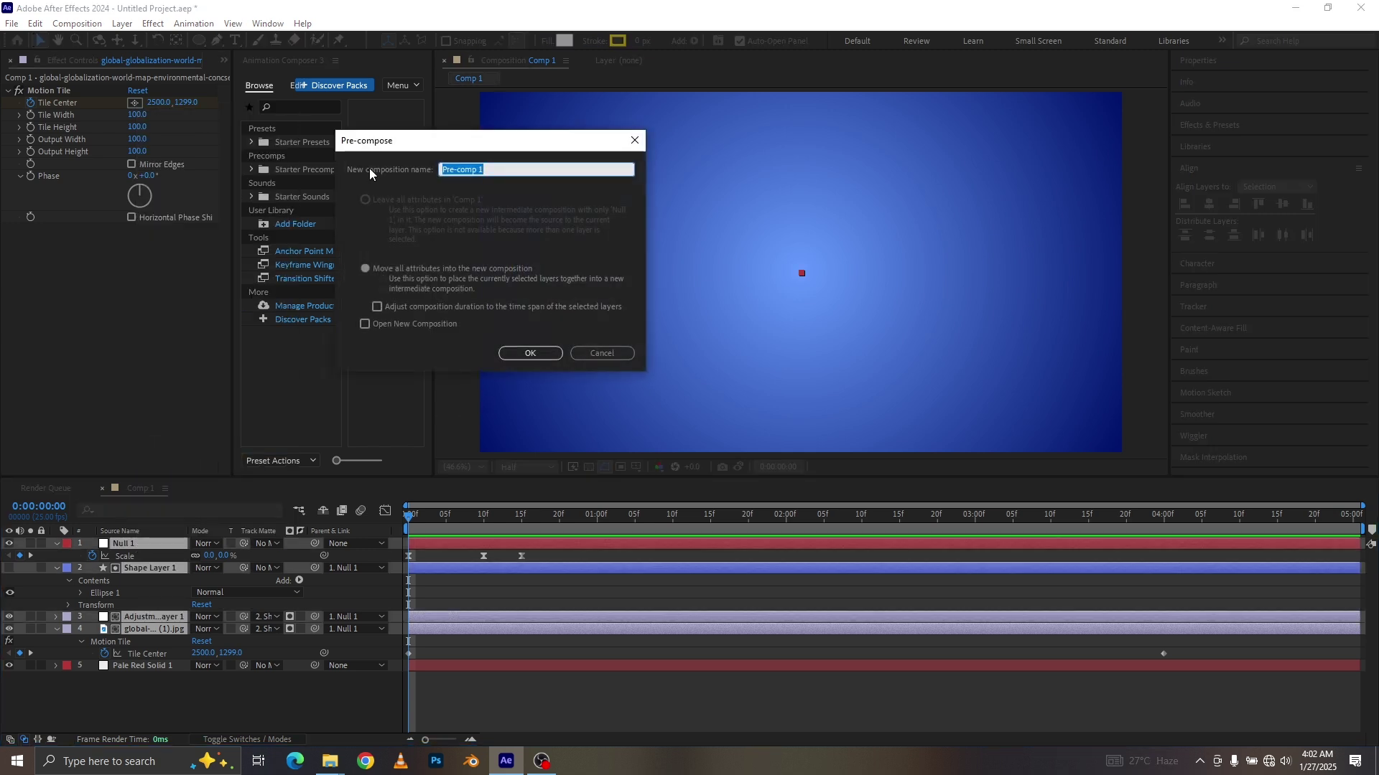
click(530, 354)
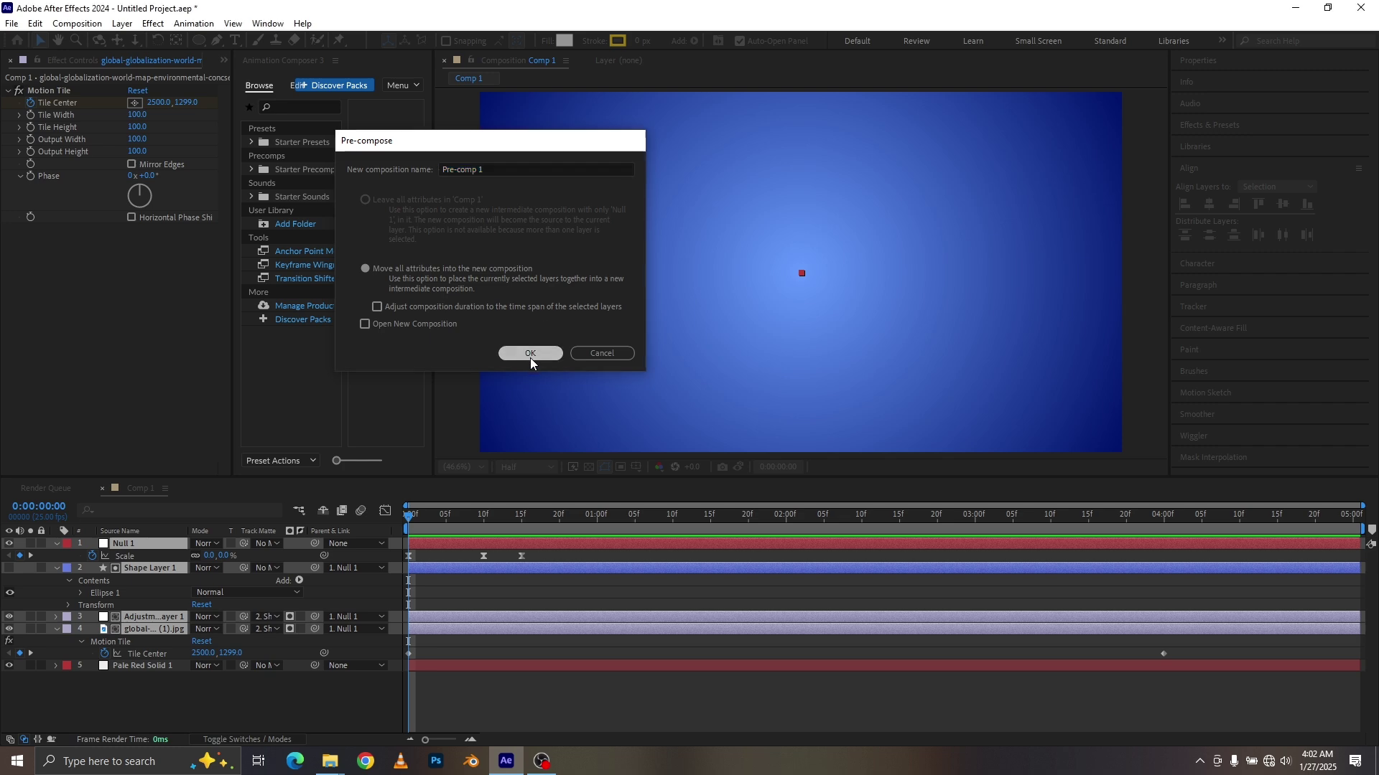
click(974, 525)
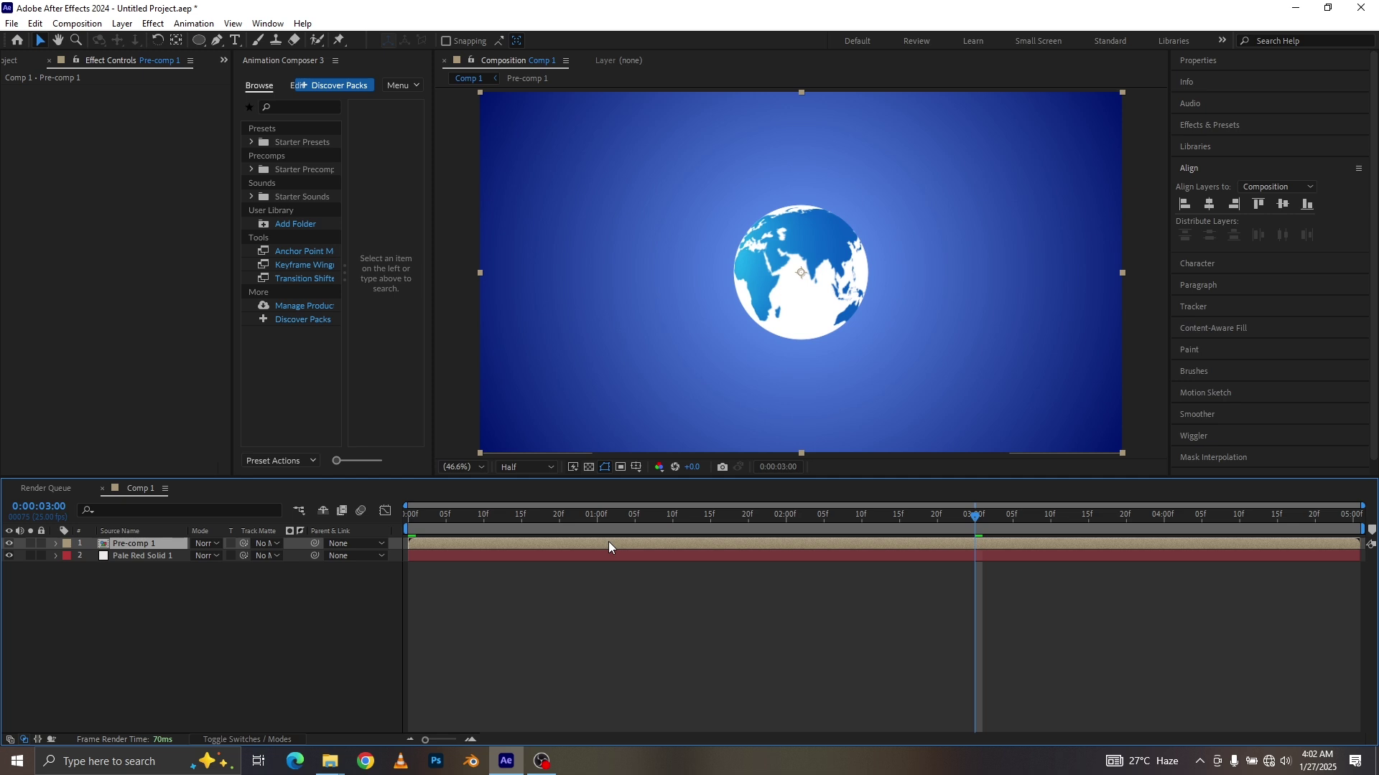
Keyframe Pre-comp 1's Position at 3:00, slide it left to x 693 at 3:10, and ease both keyframes
key(p)
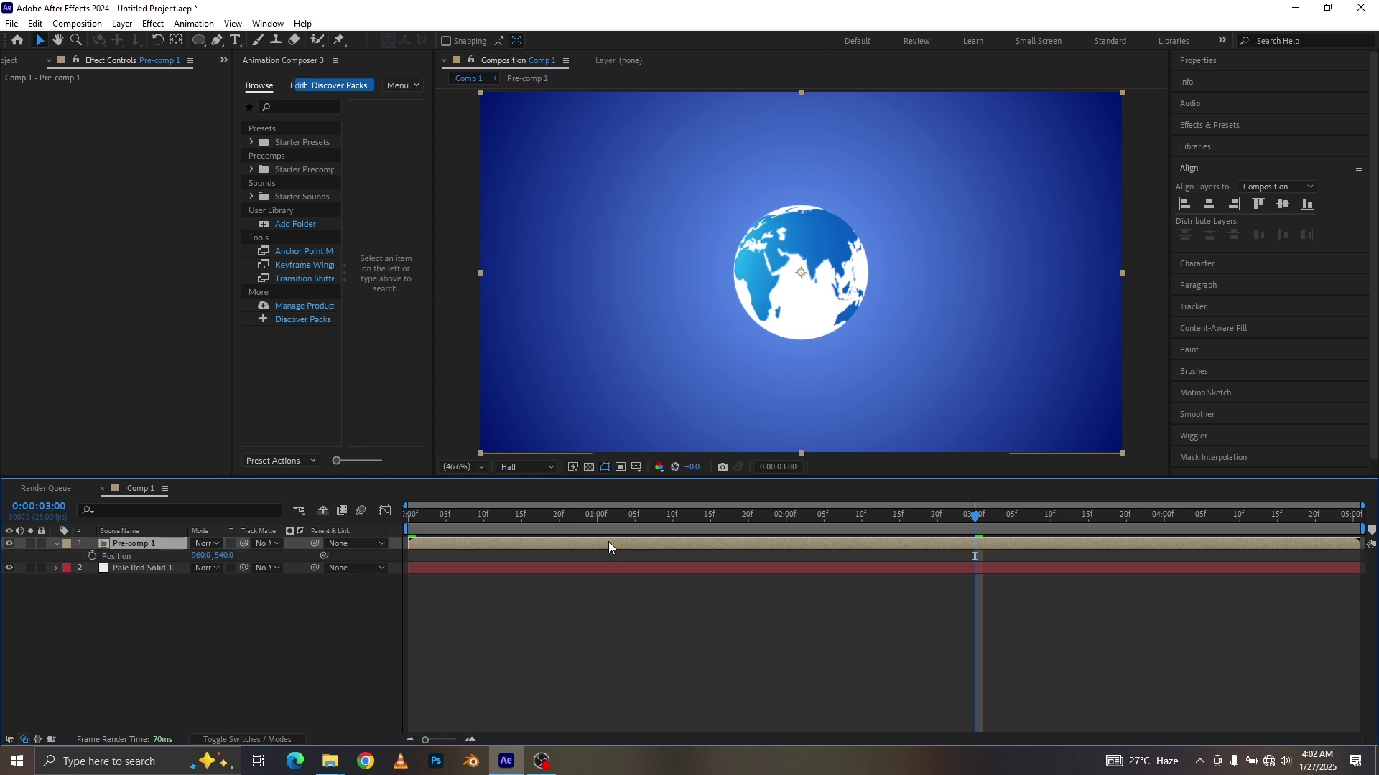
click(92, 556)
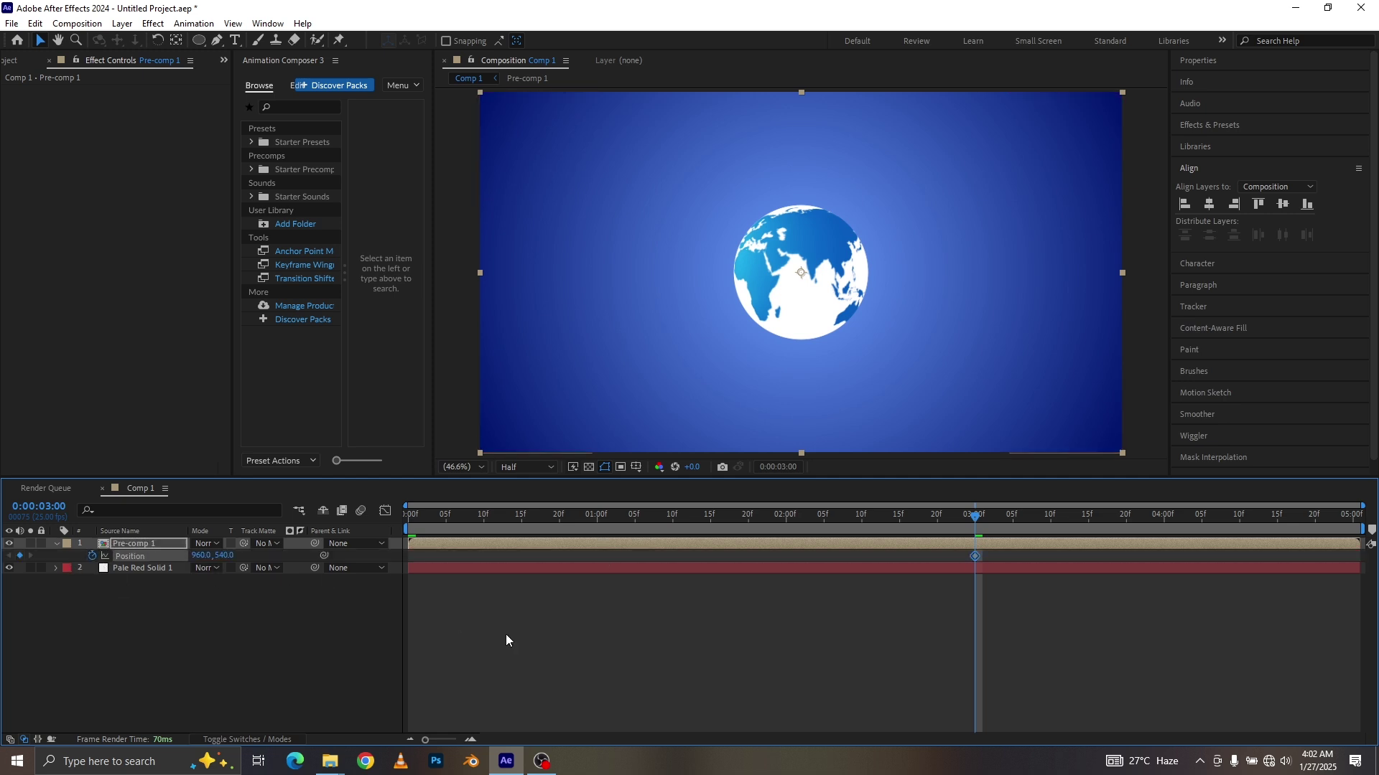
click(1051, 517)
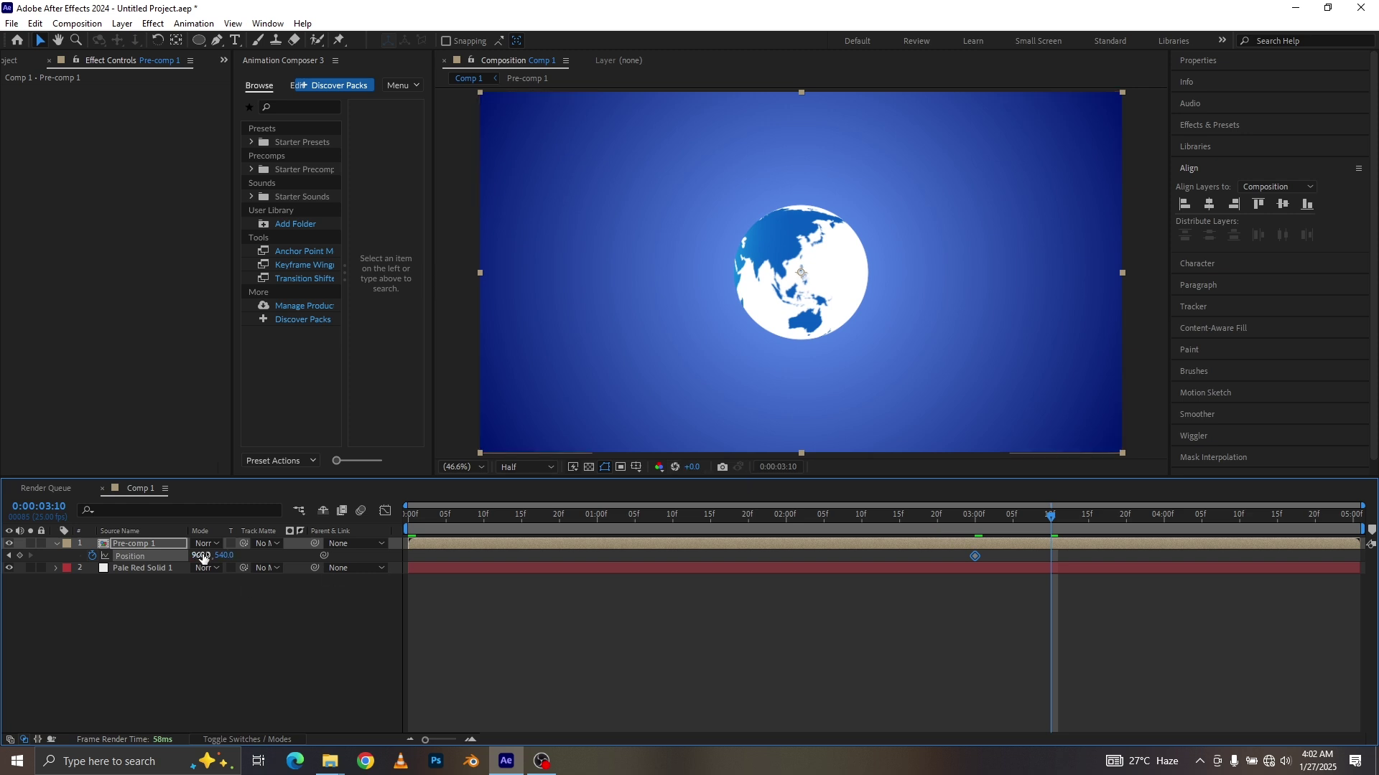
drag(203, 558, 2, 578)
key(j)
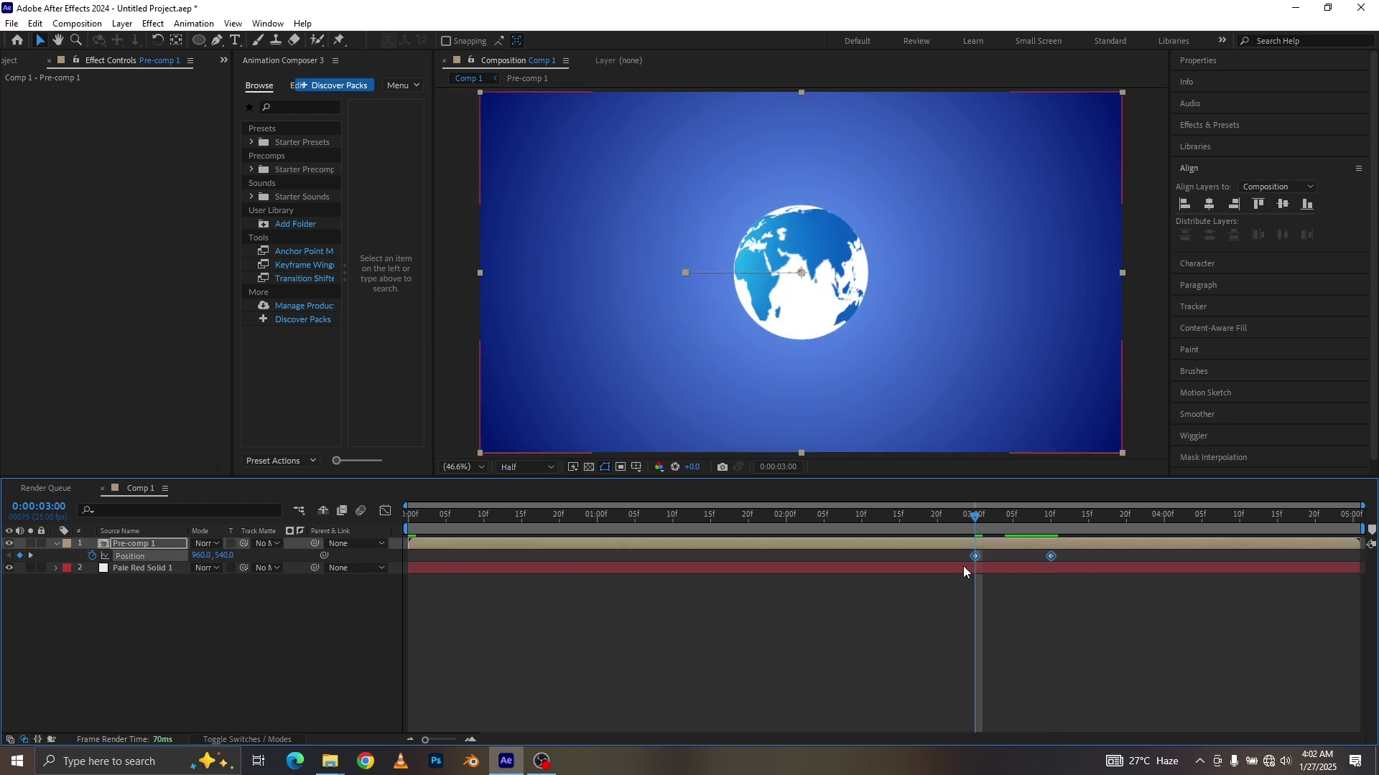
key(F9)
click(386, 513)
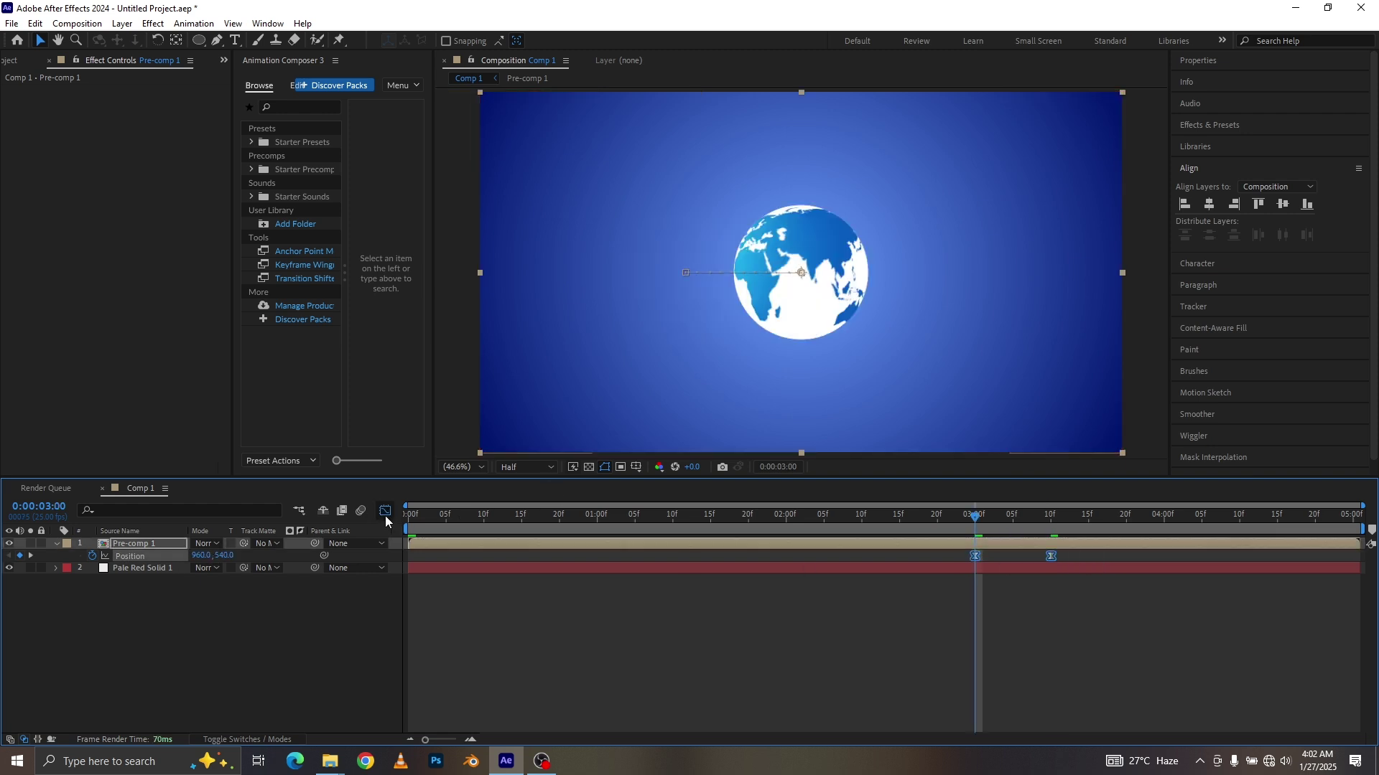
drag(1083, 674, 1024, 701)
click(384, 510)
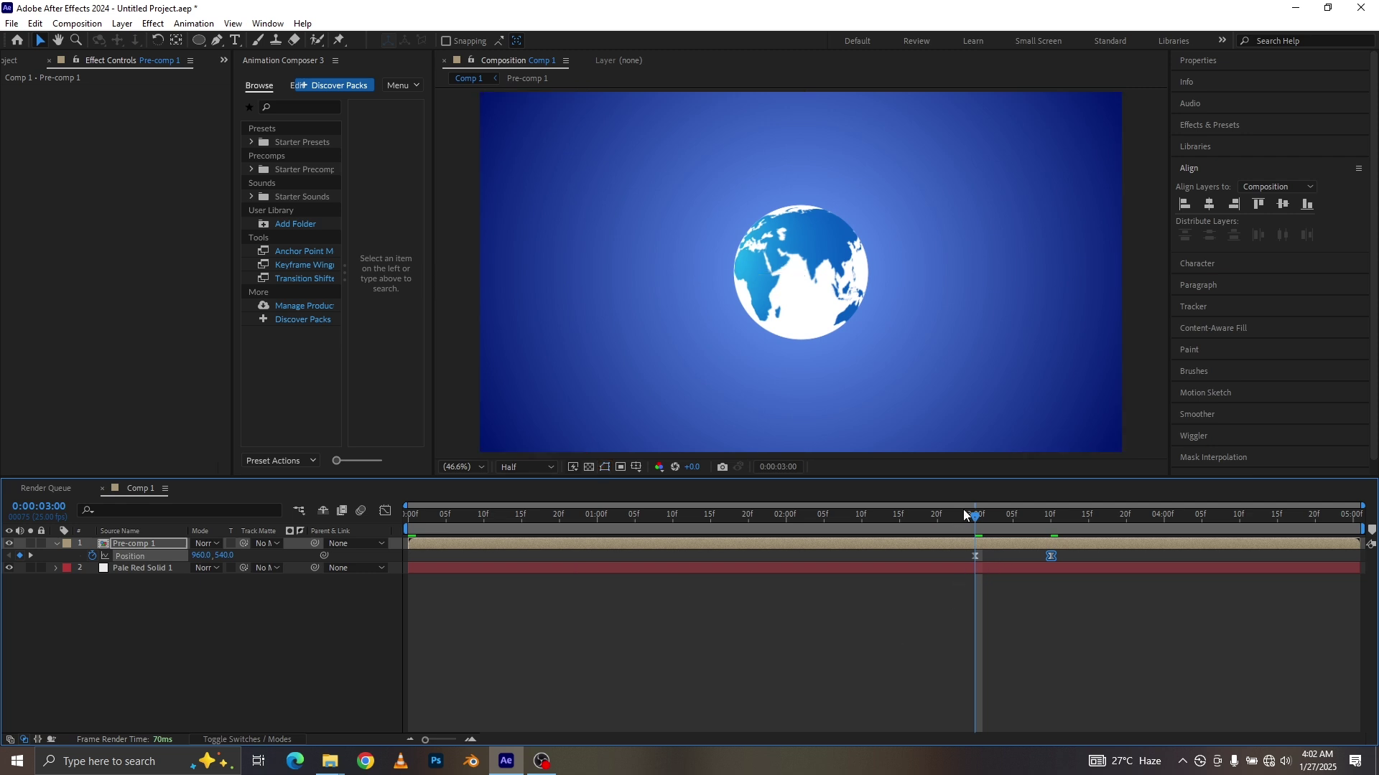
key(space)
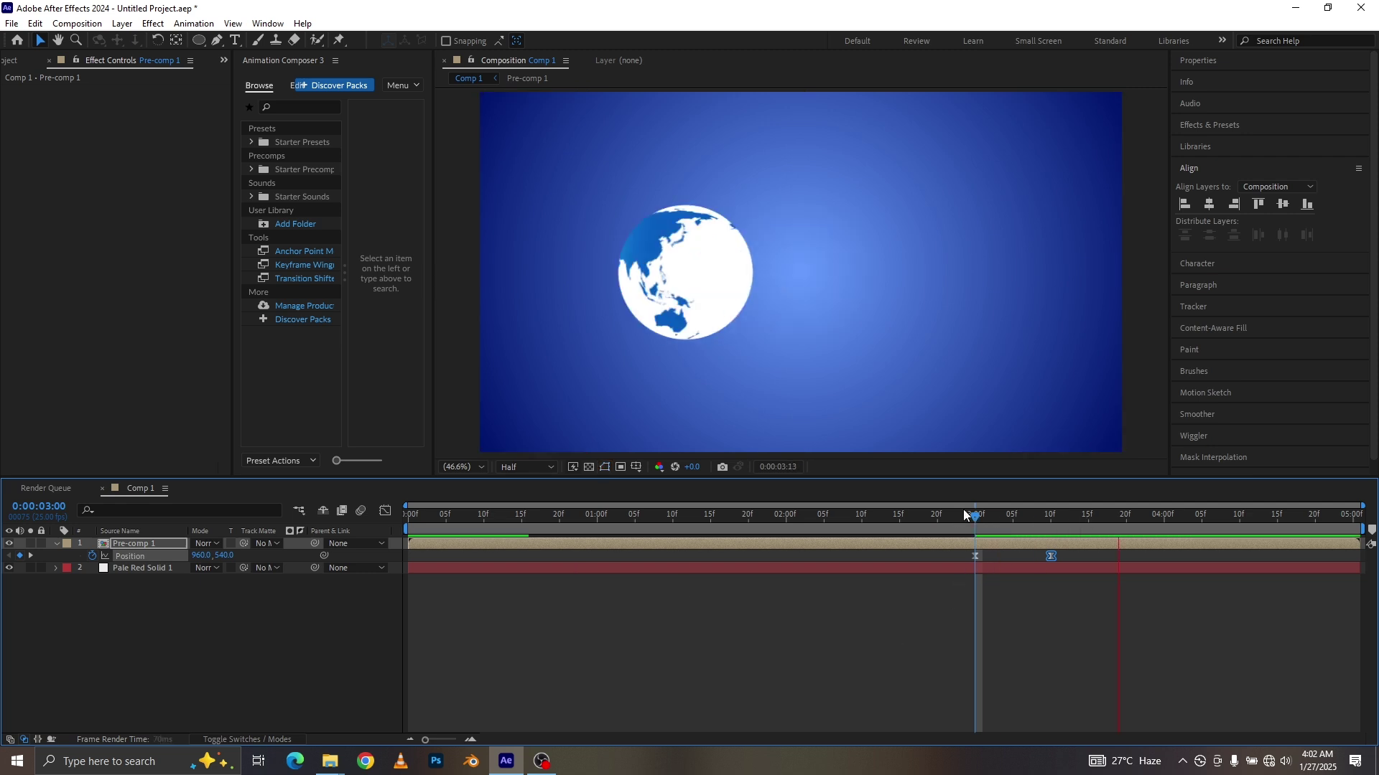
key(space)
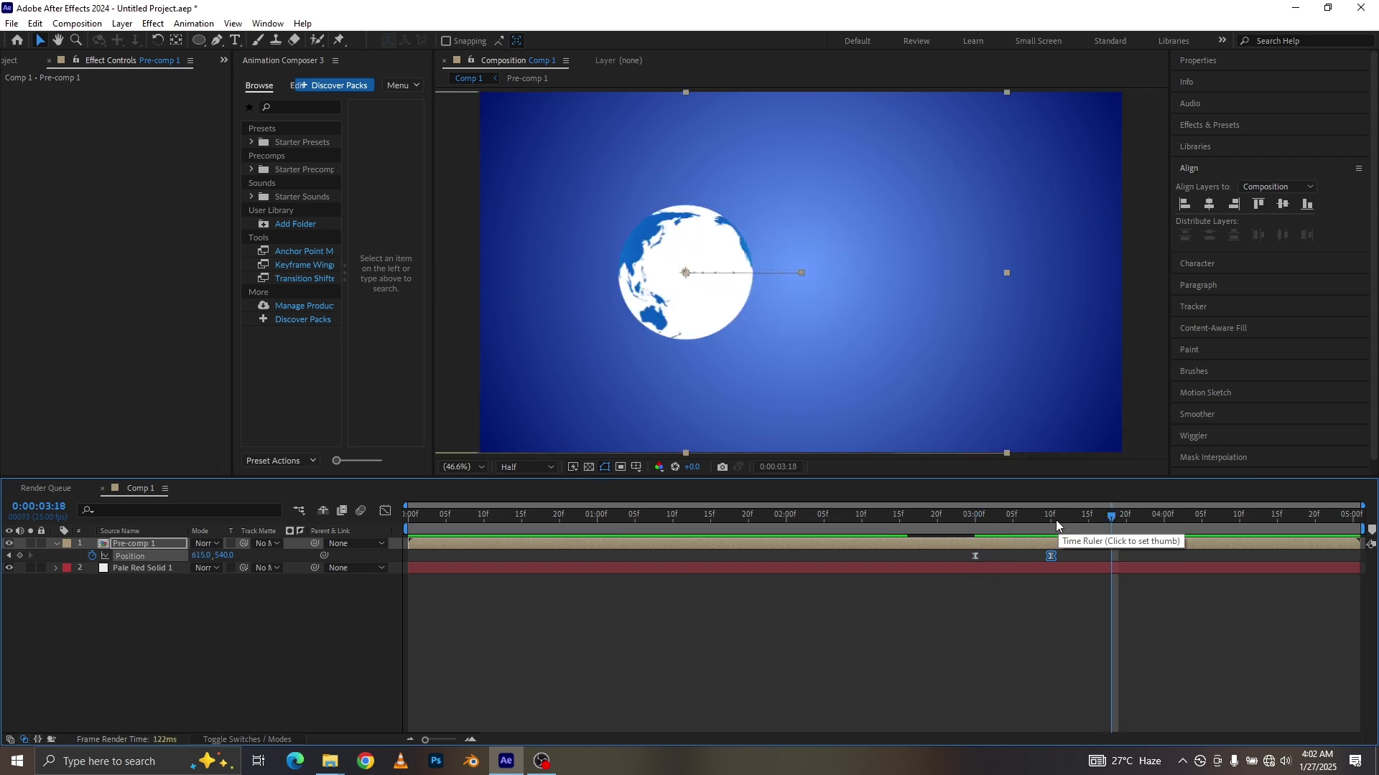
drag(1056, 520, 1053, 523)
click(235, 39)
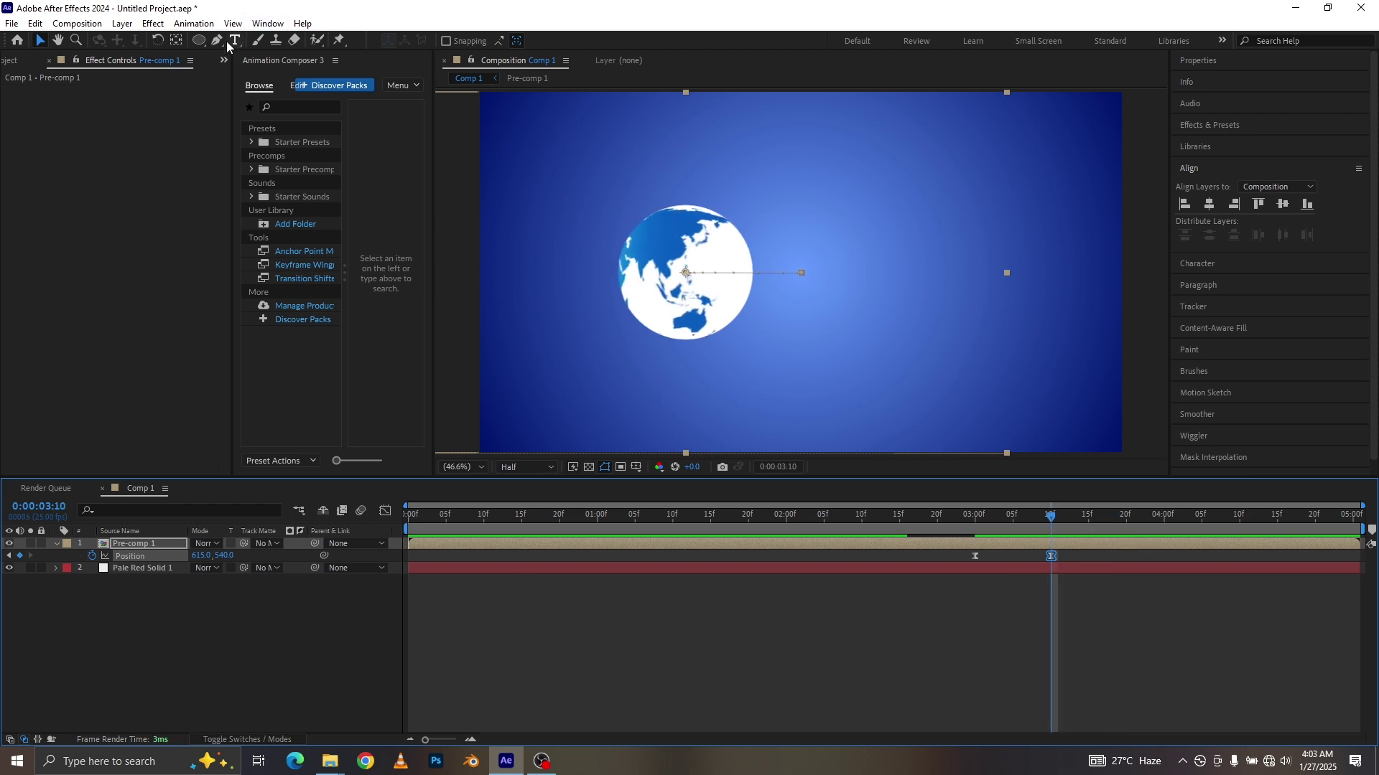
Type 'the world Awaits' as a text layer, left-align it, and place it right of the globe
click(821, 228)
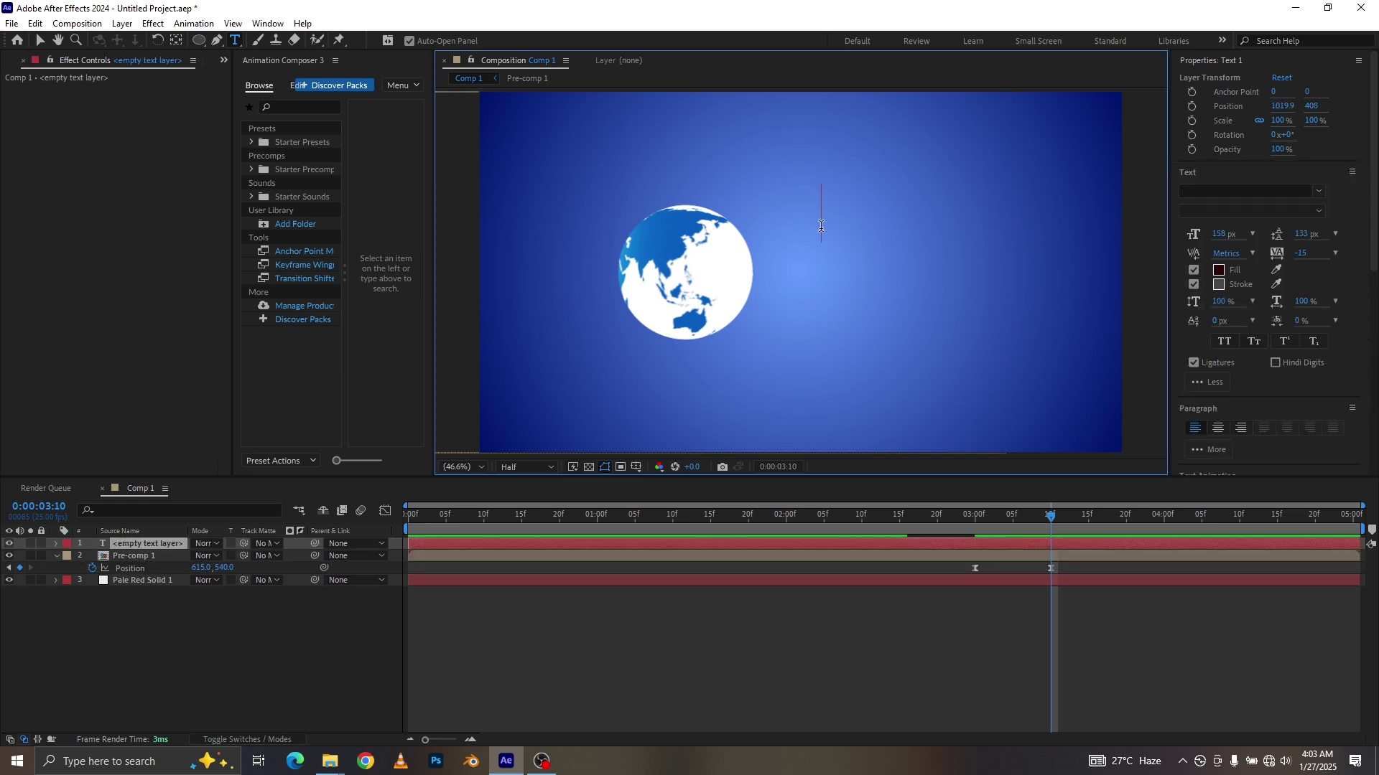
text(the )
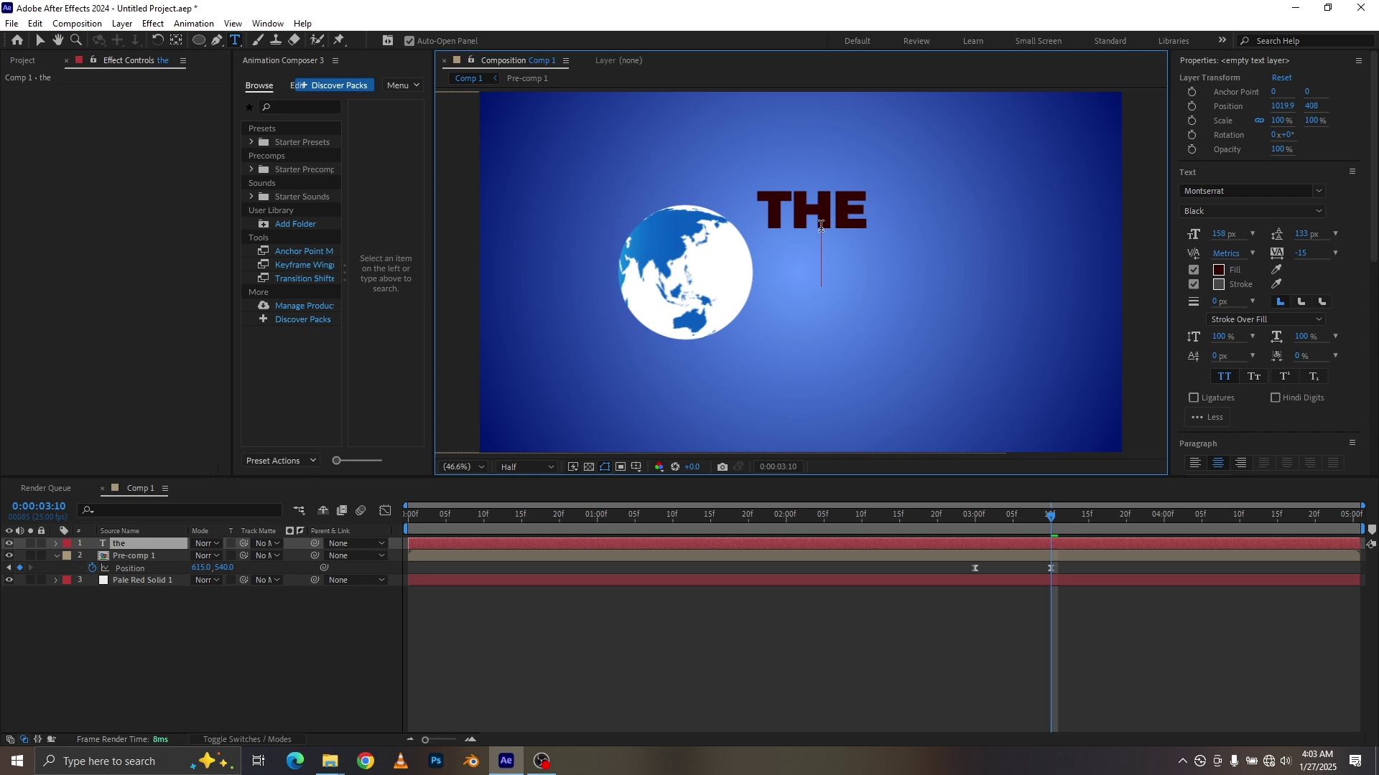
text(world )
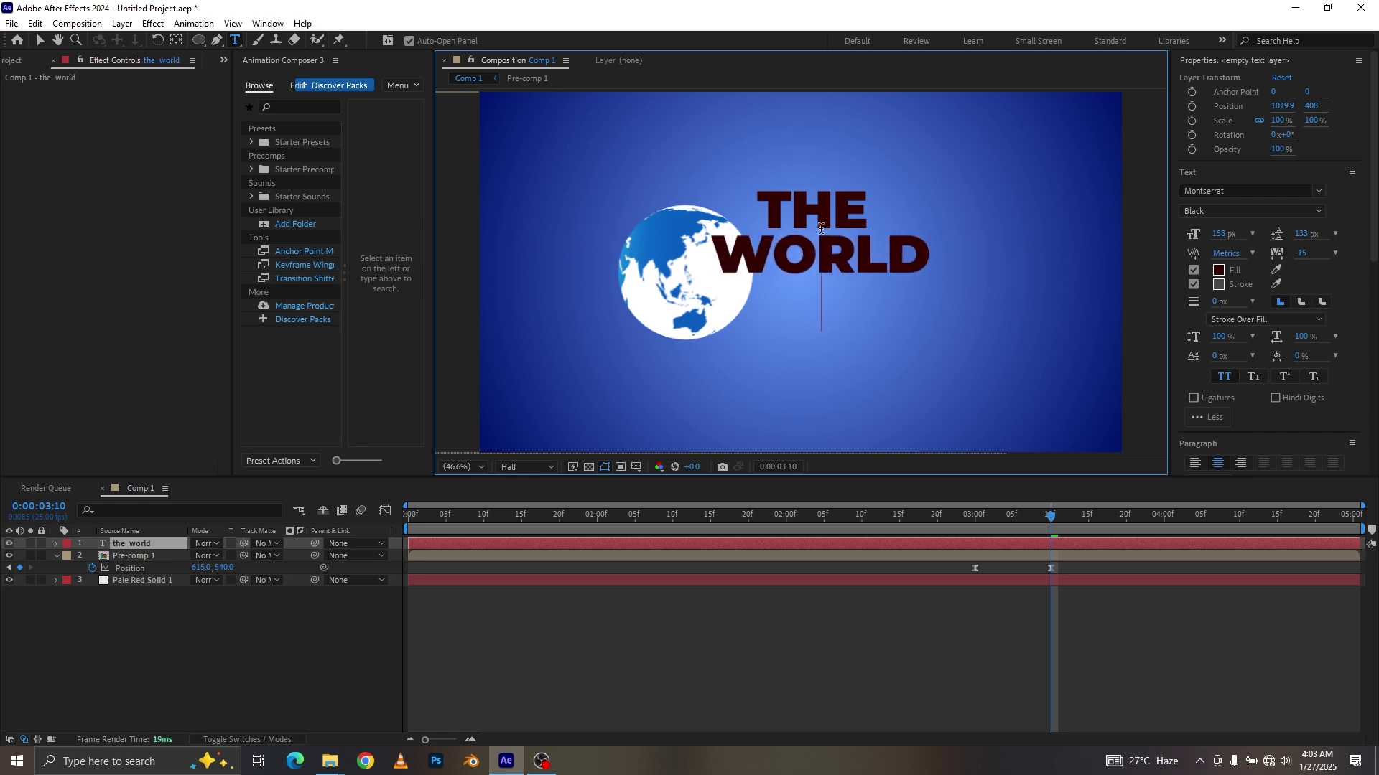
text(Awaits)
click(40, 41)
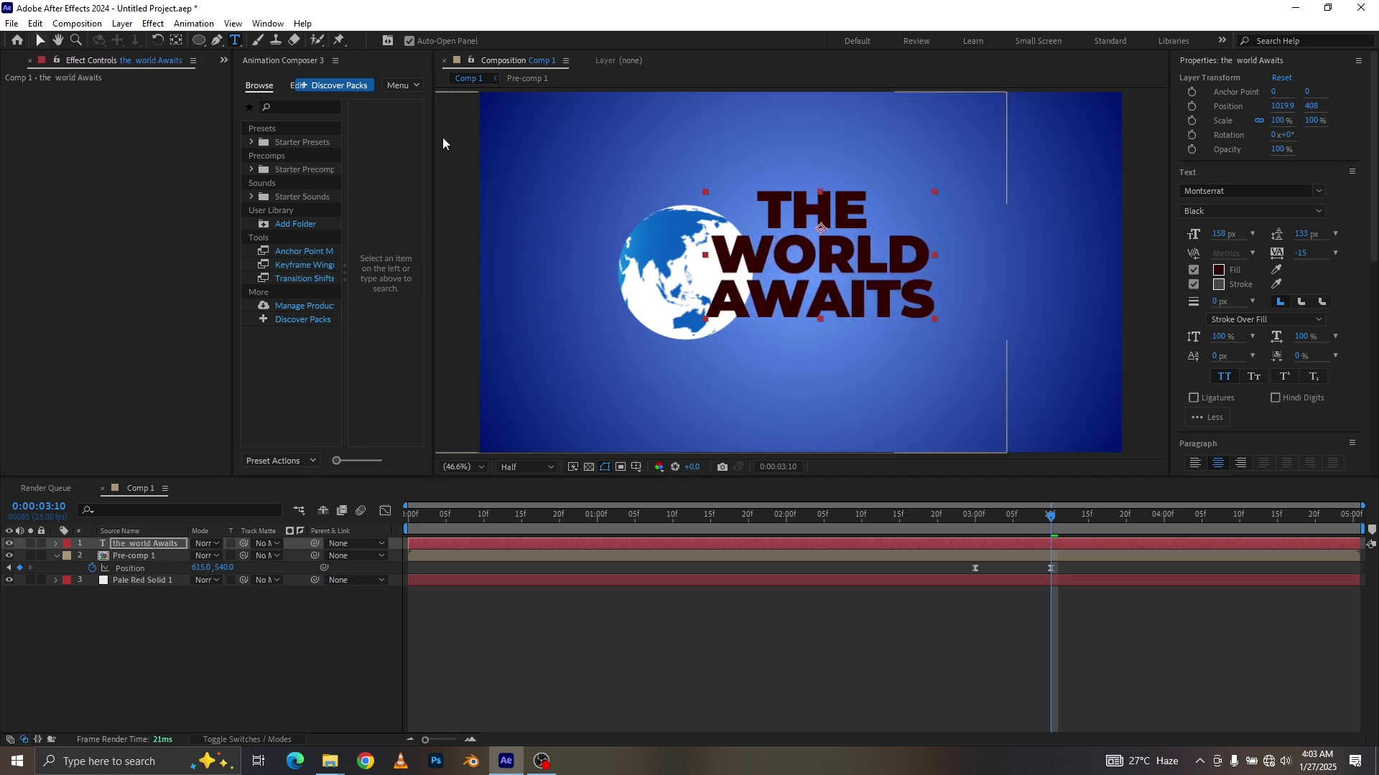
click(1195, 462)
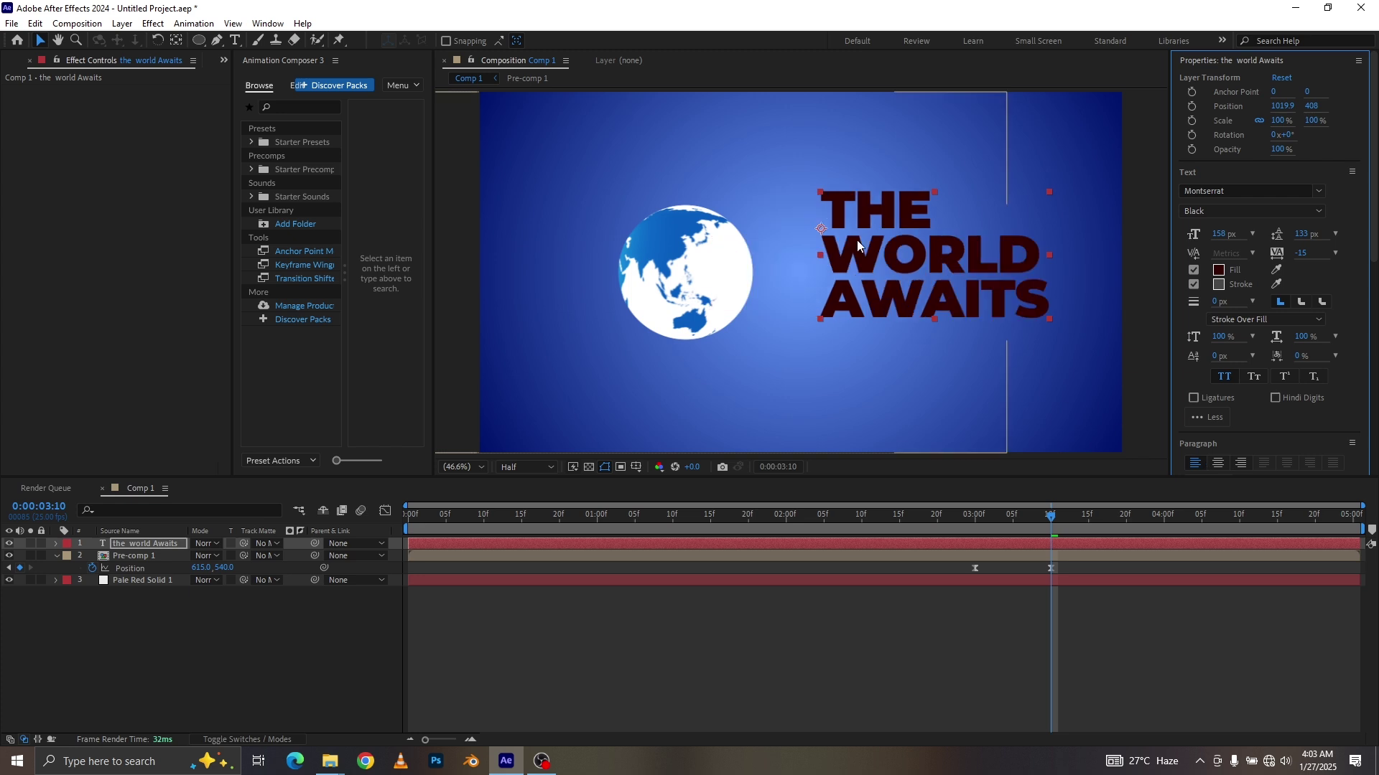
drag(876, 225, 835, 235)
Change the title's fill colour to white, FFFFFF
click(1218, 271)
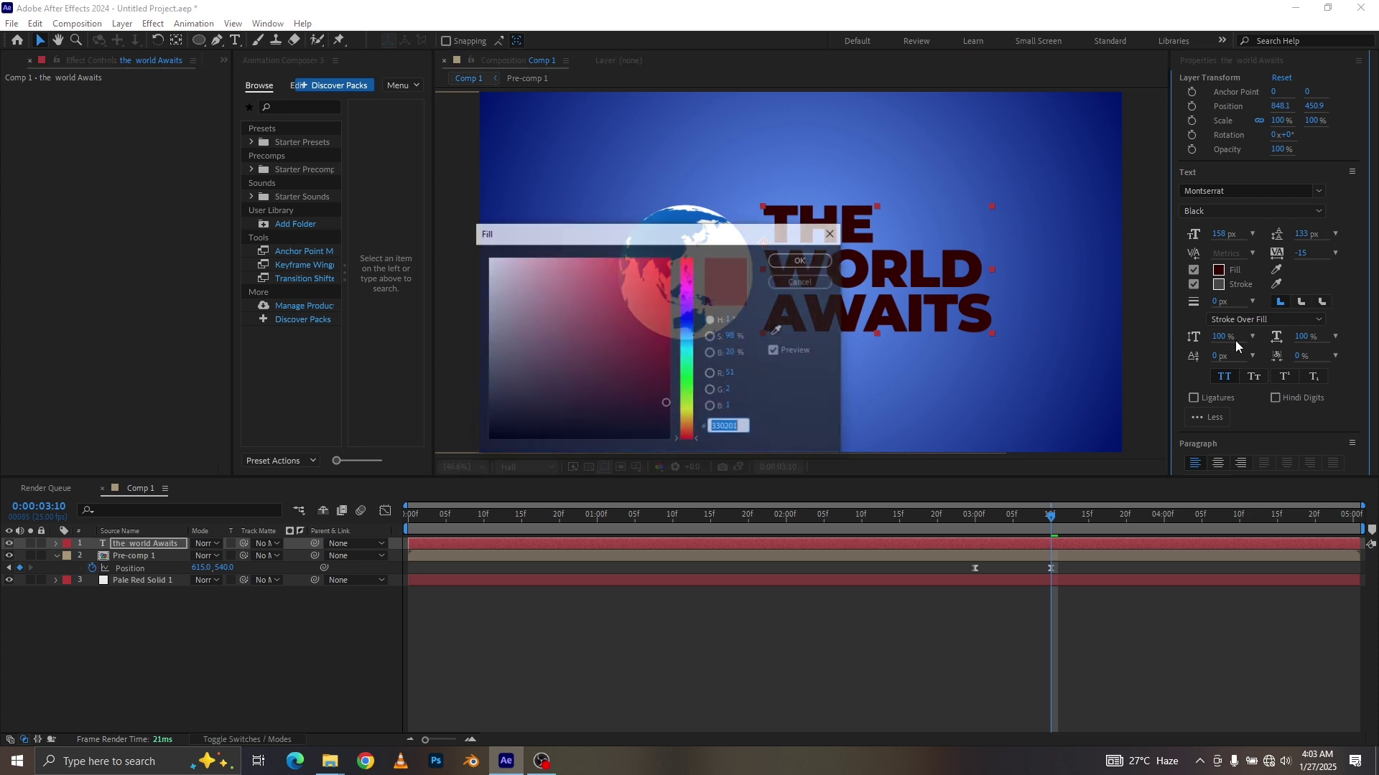
text(FFFFFF)
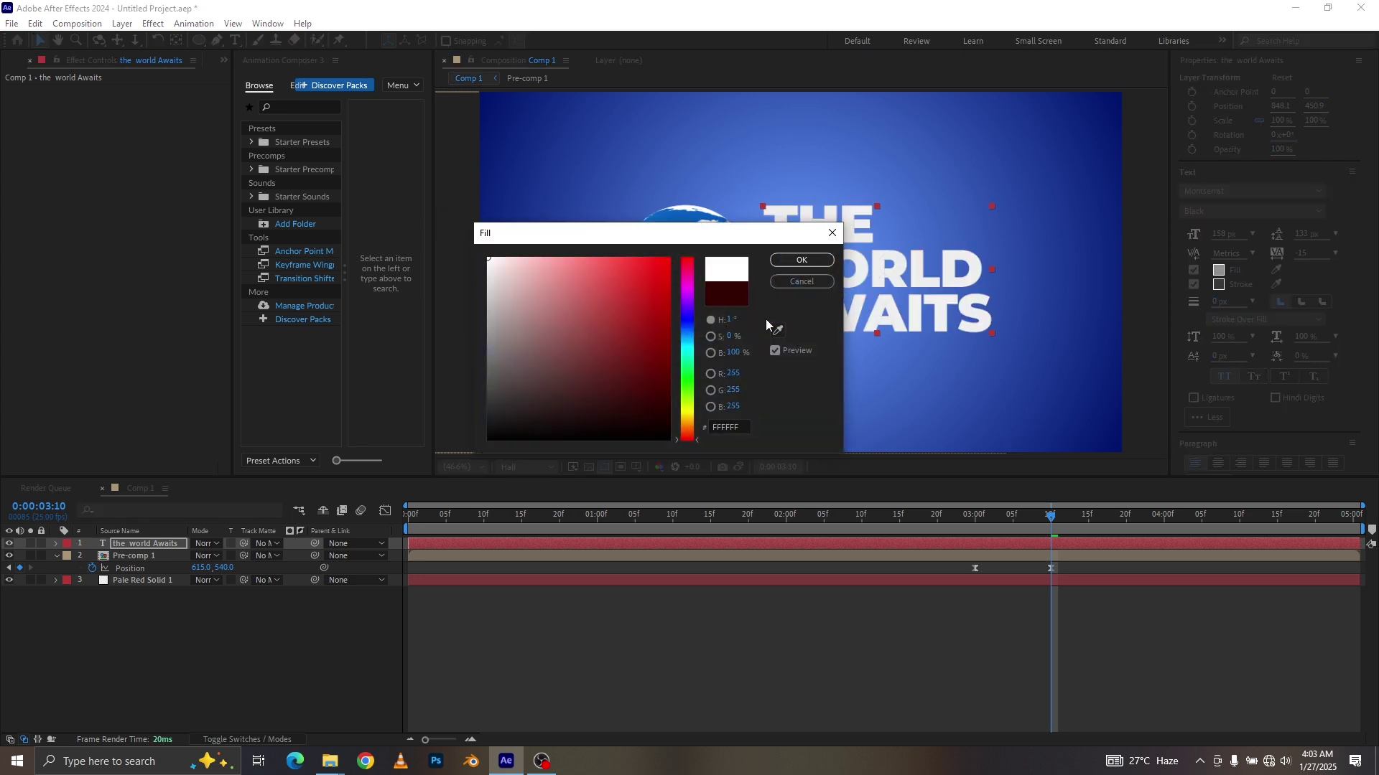
click(796, 267)
drag(998, 515, 1045, 516)
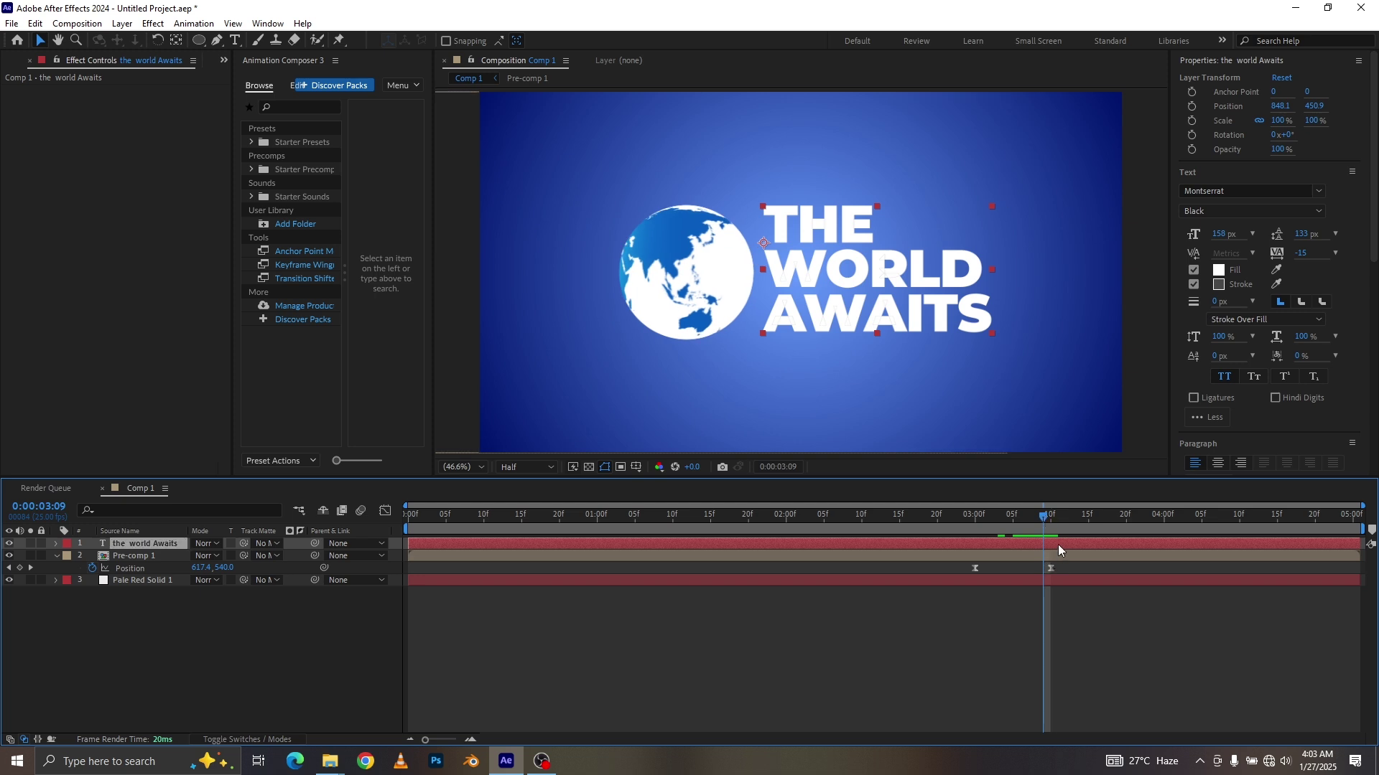
Start the title at 3:09, fade its opacity from 0% to 100% by 3:20, and preview
key(alt+bracketleft)
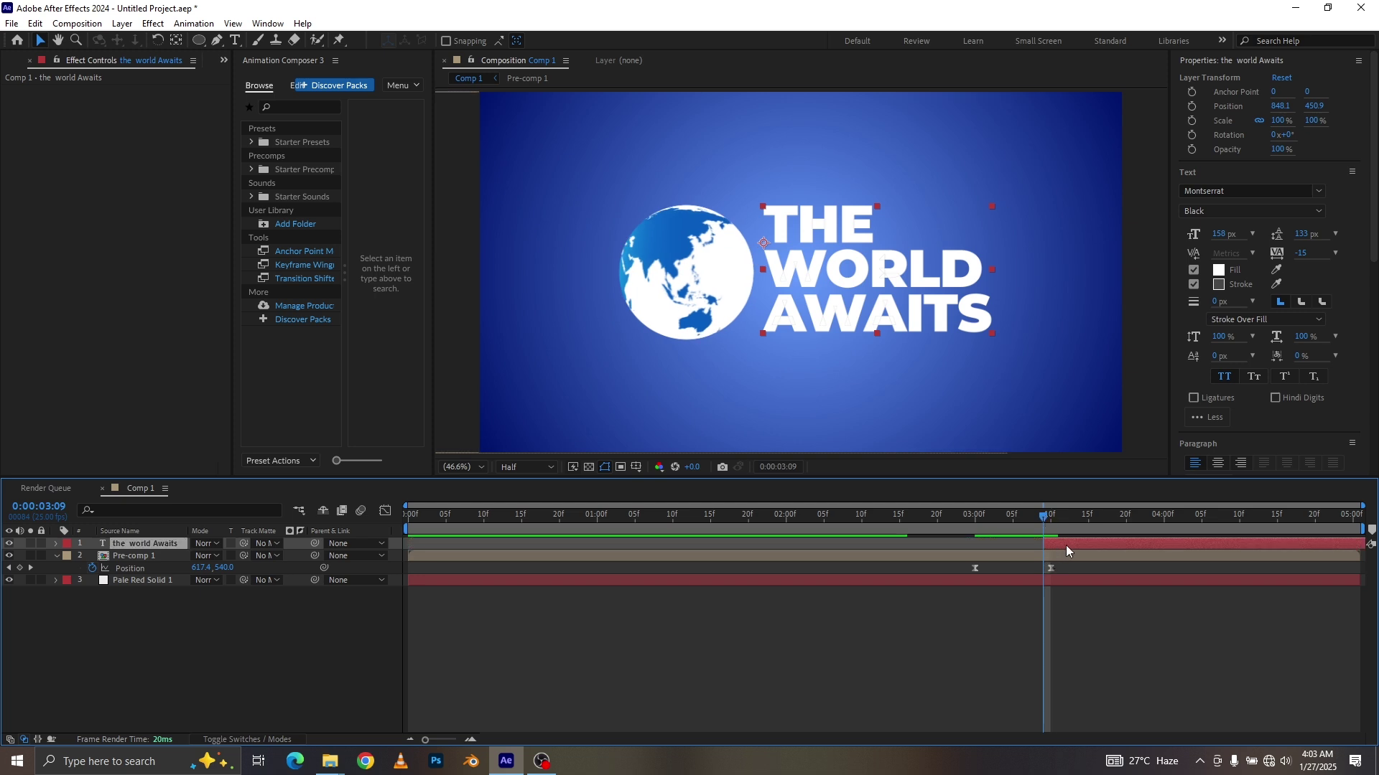
key(t)
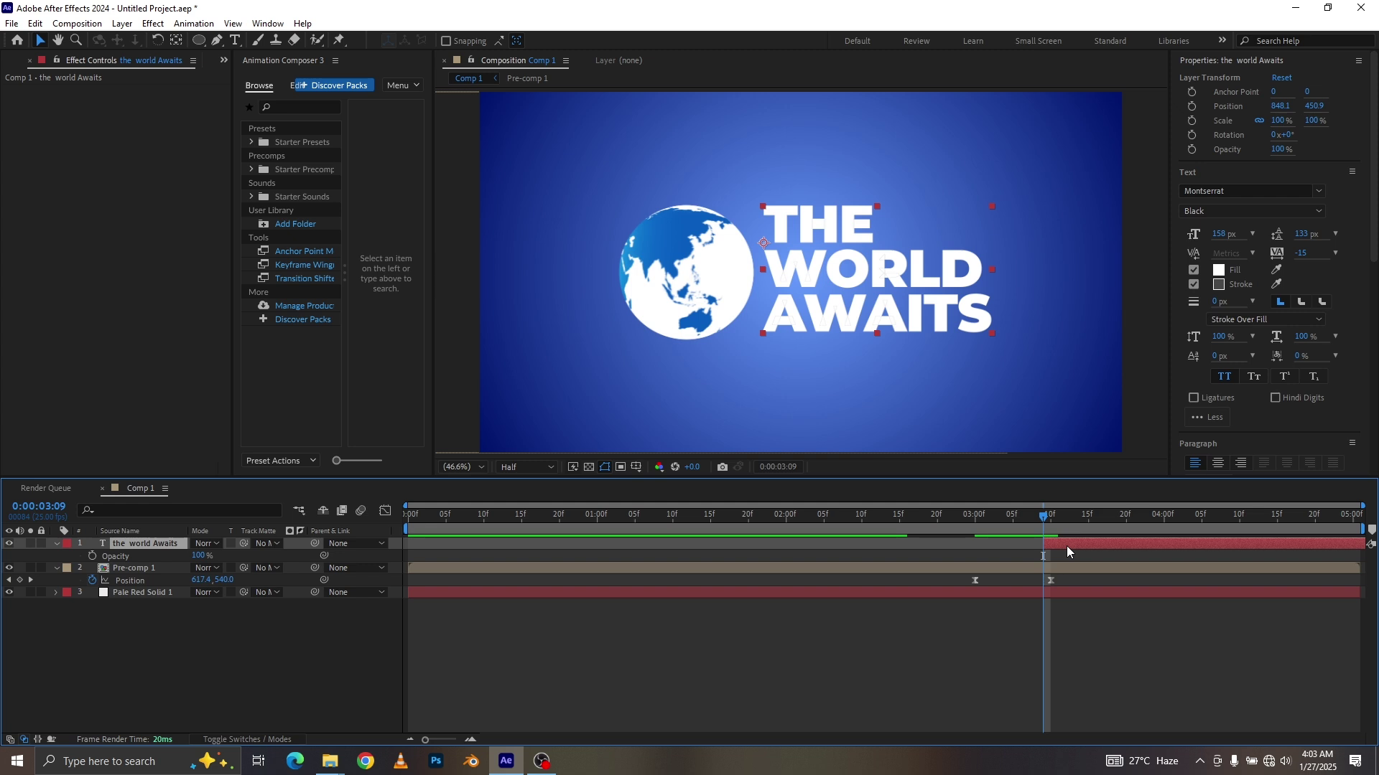
click(1124, 517)
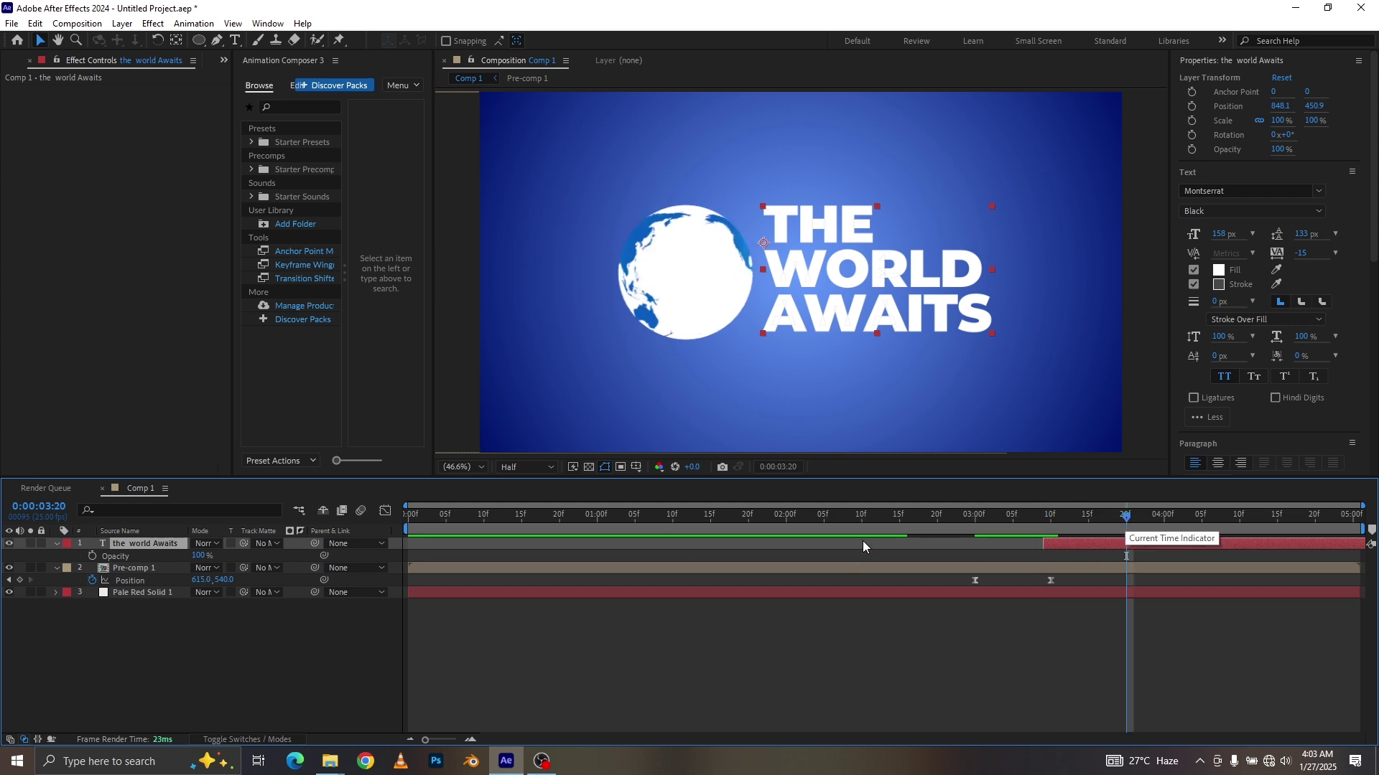
click(1104, 518)
drag(1103, 519, 1125, 520)
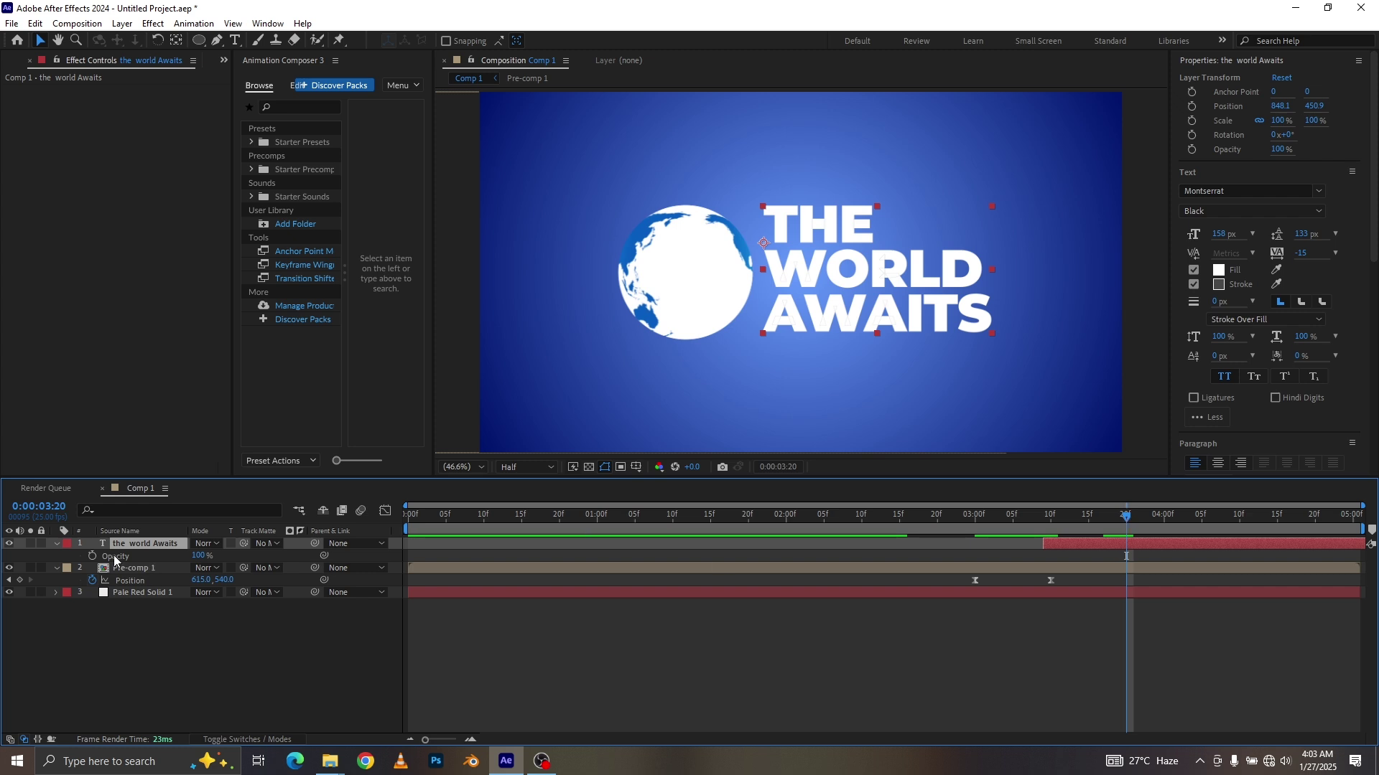
click(92, 556)
click(1044, 516)
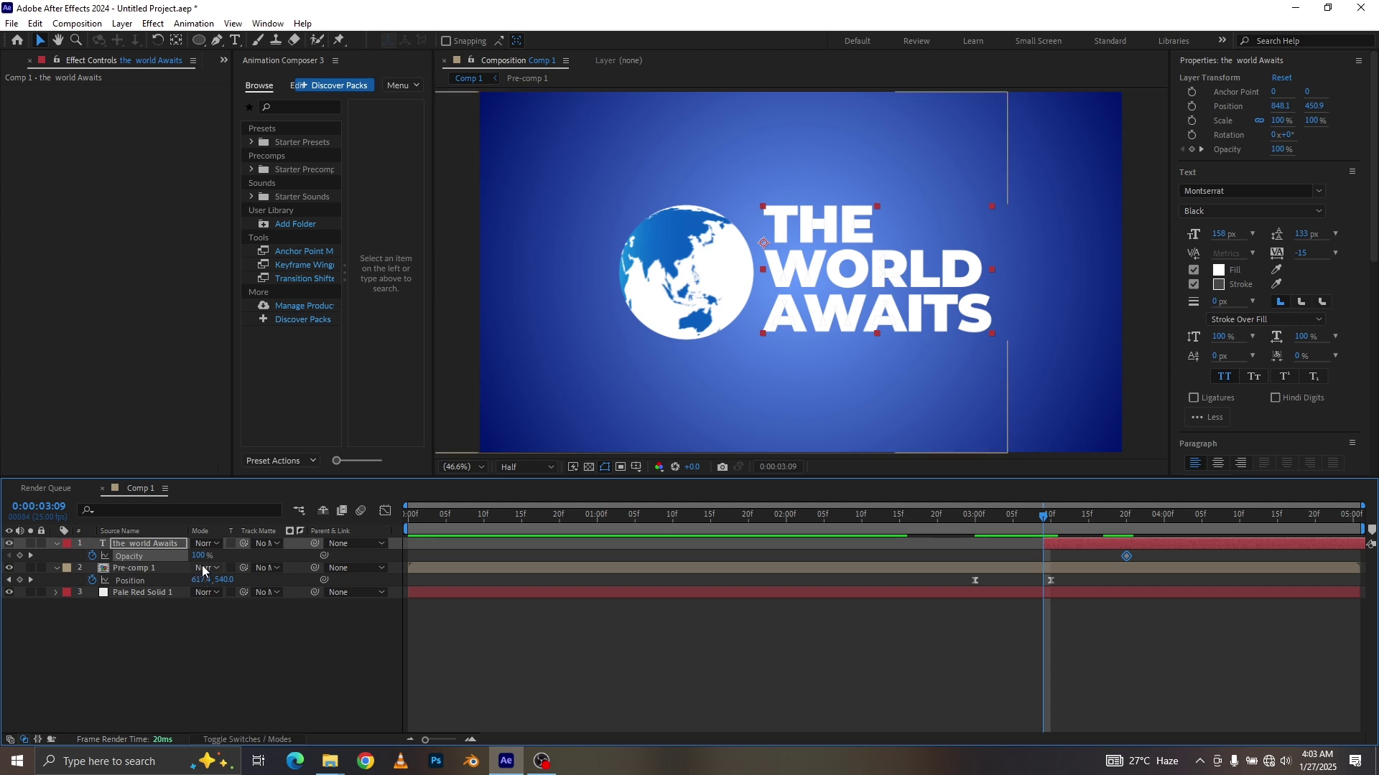
drag(195, 556, 124, 557)
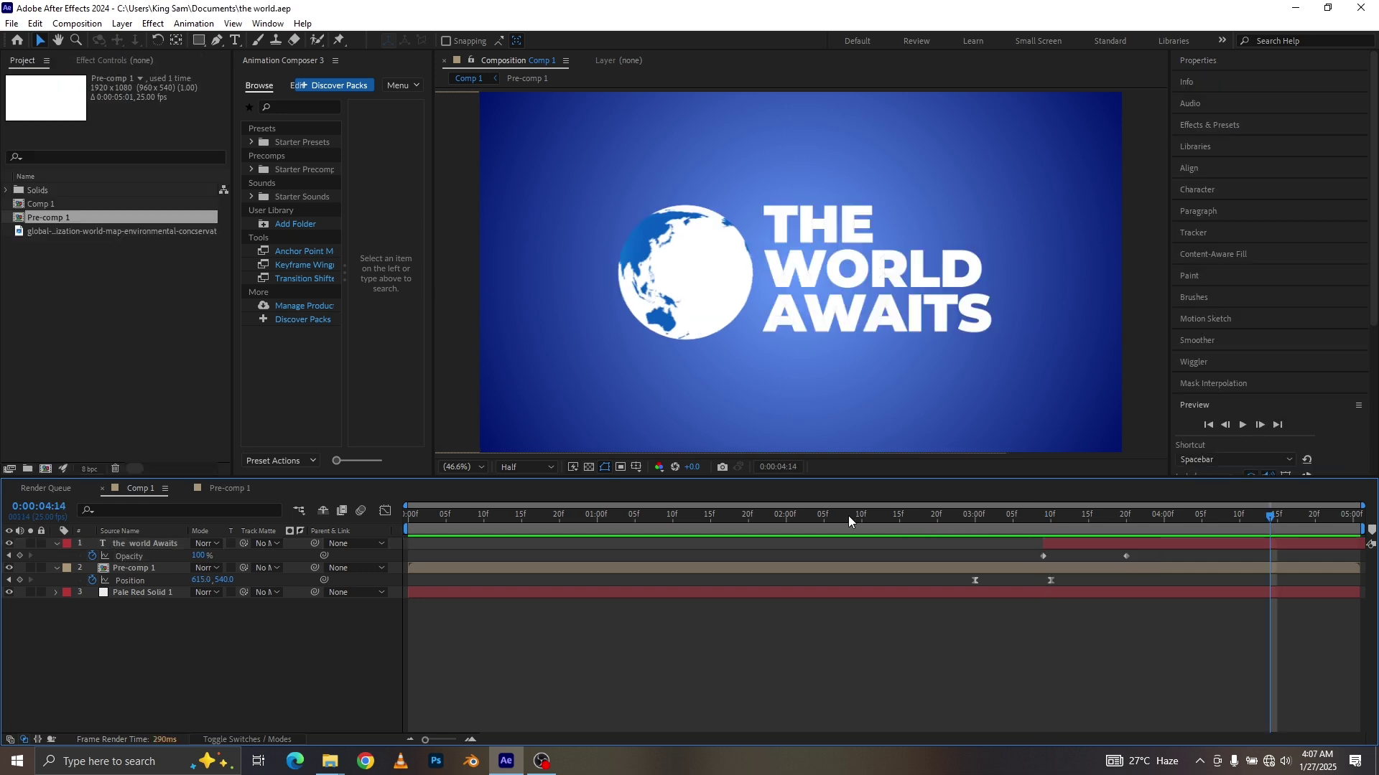
click(848, 516)
key(space)
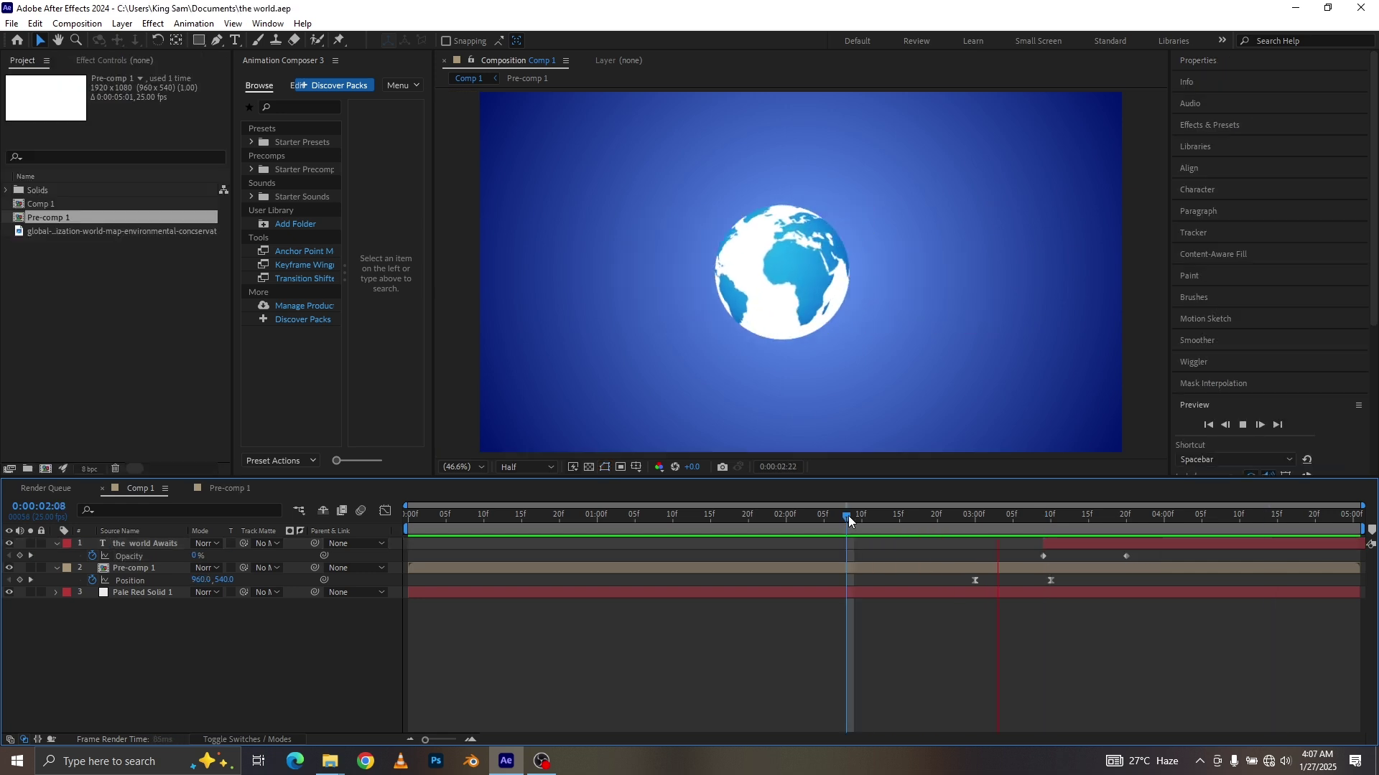
Move the globe's first Position keyframe earlier to 2:18 and preview from 2:16
key(space)
click(991, 571)
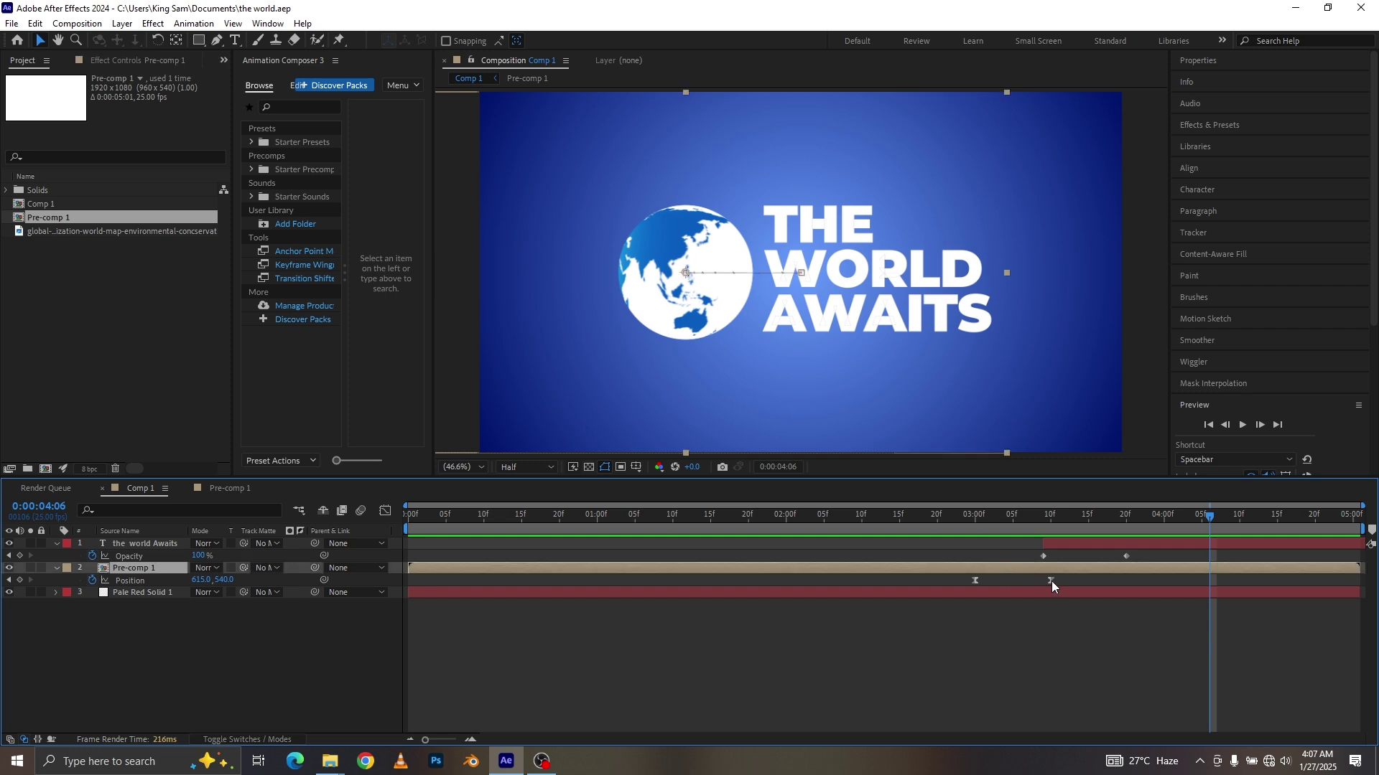
click(1051, 580)
click(975, 580)
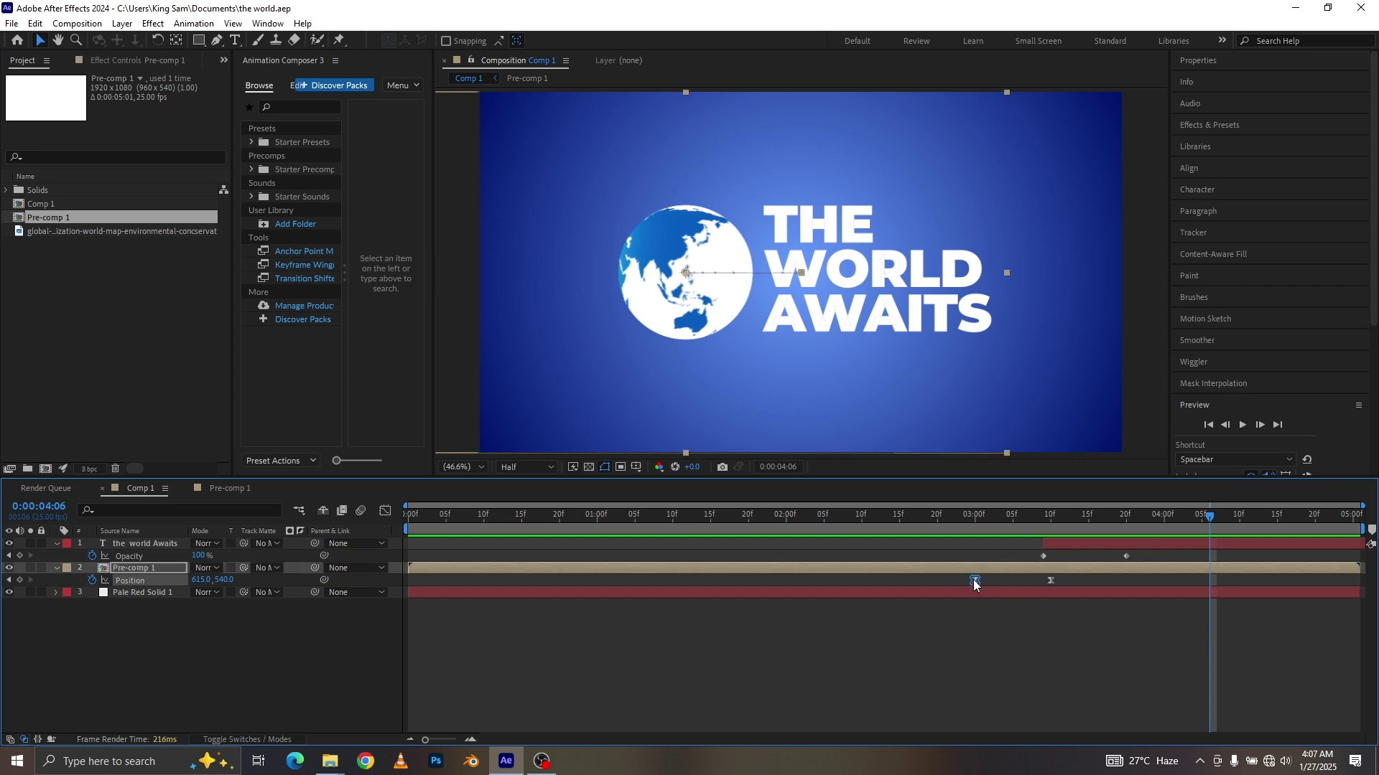
drag(975, 581, 922, 583)
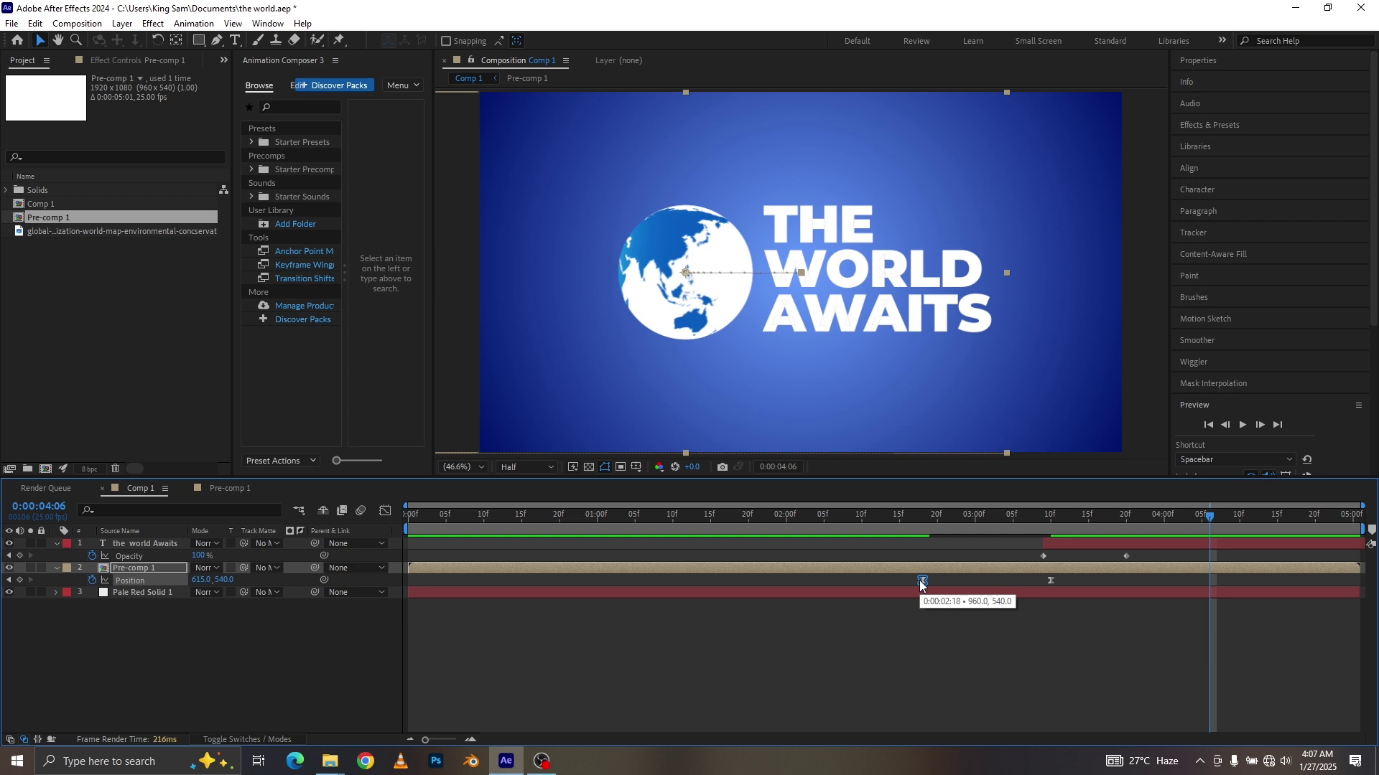
click(907, 511)
key(space)
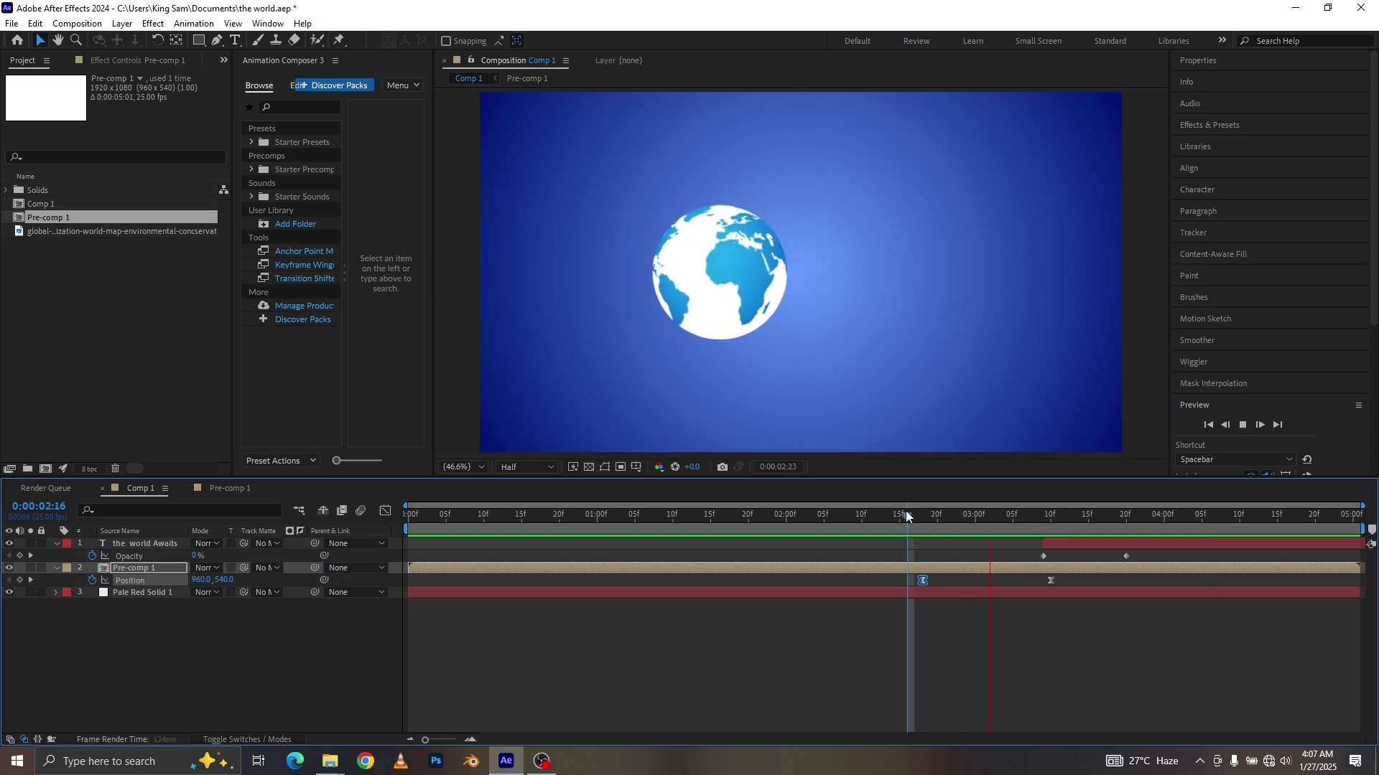
key(space)
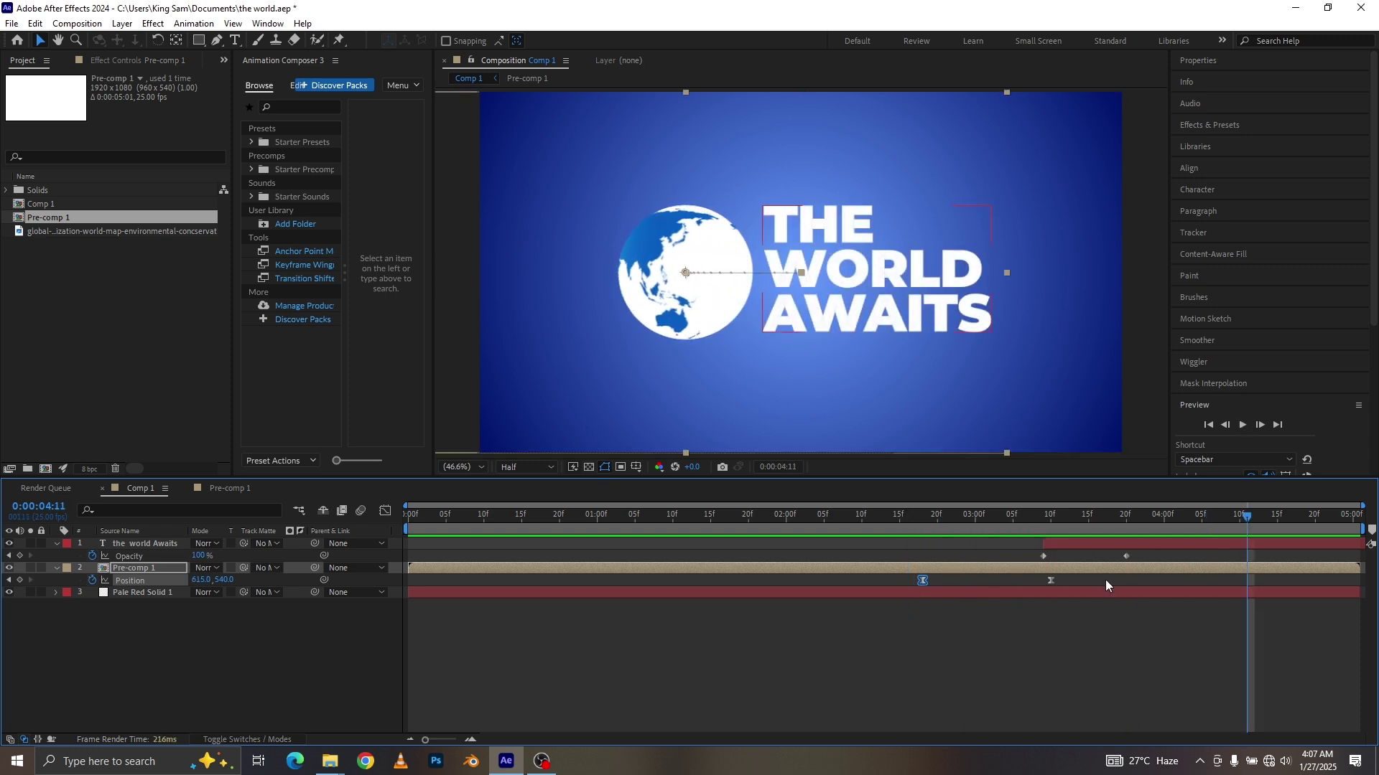
Push the title's full-opacity keyframe later and preview the fade from 2:05
drag(1127, 556, 1143, 557)
click(826, 516)
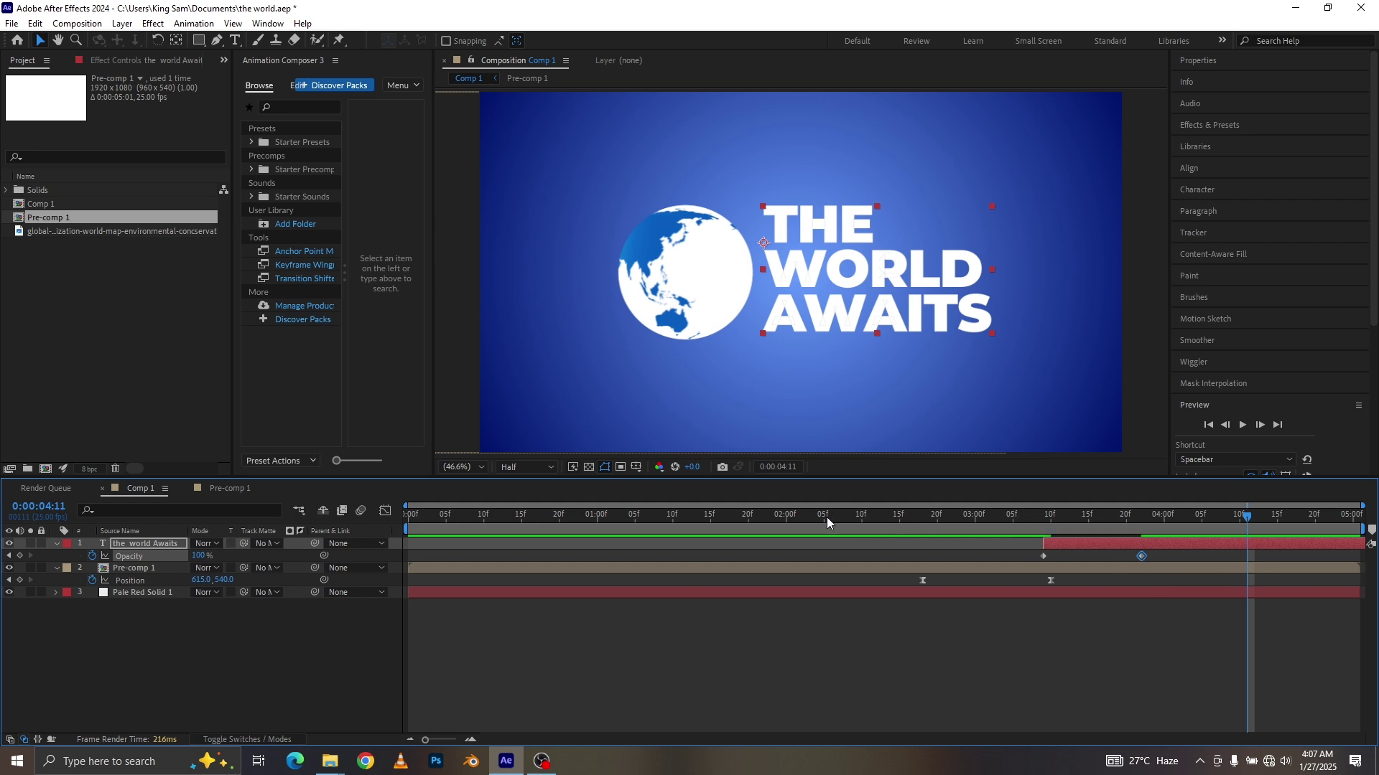
key(space)
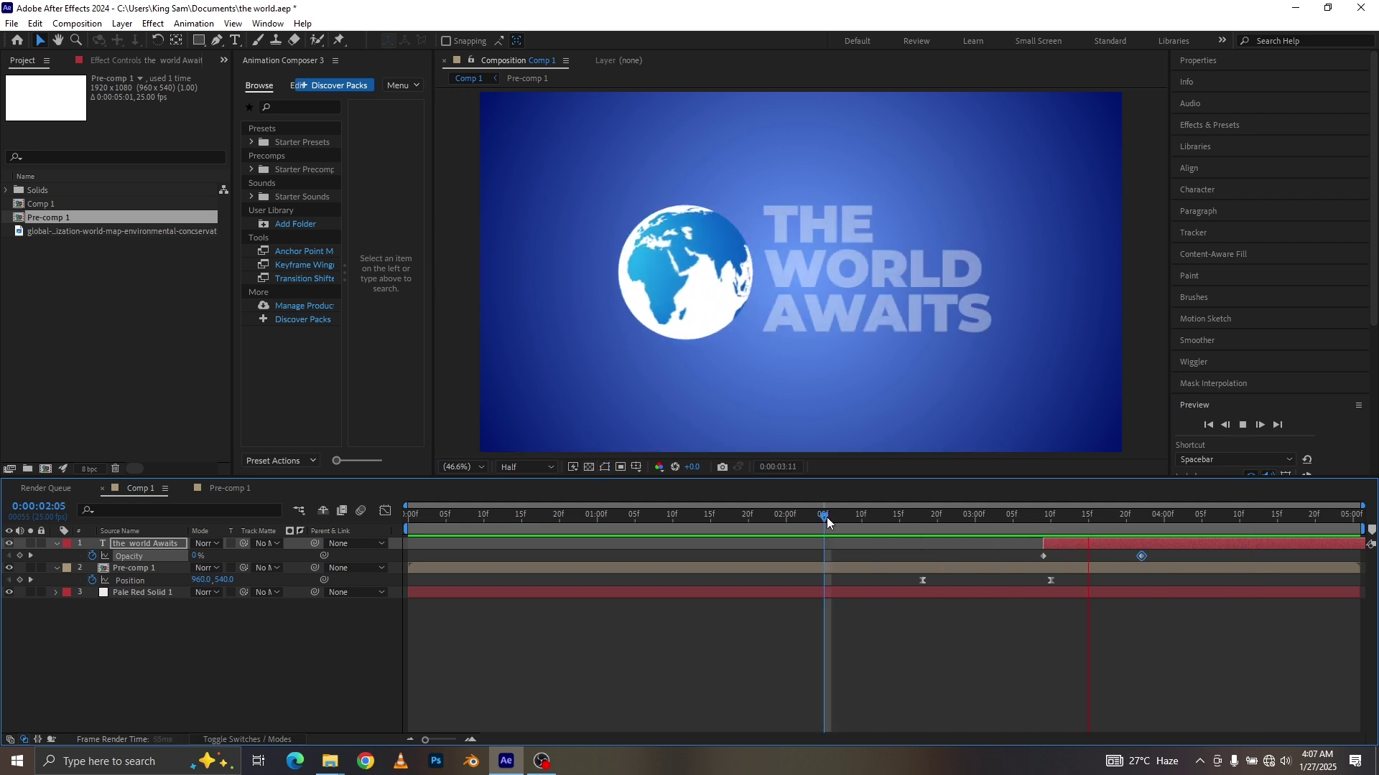
key(space)
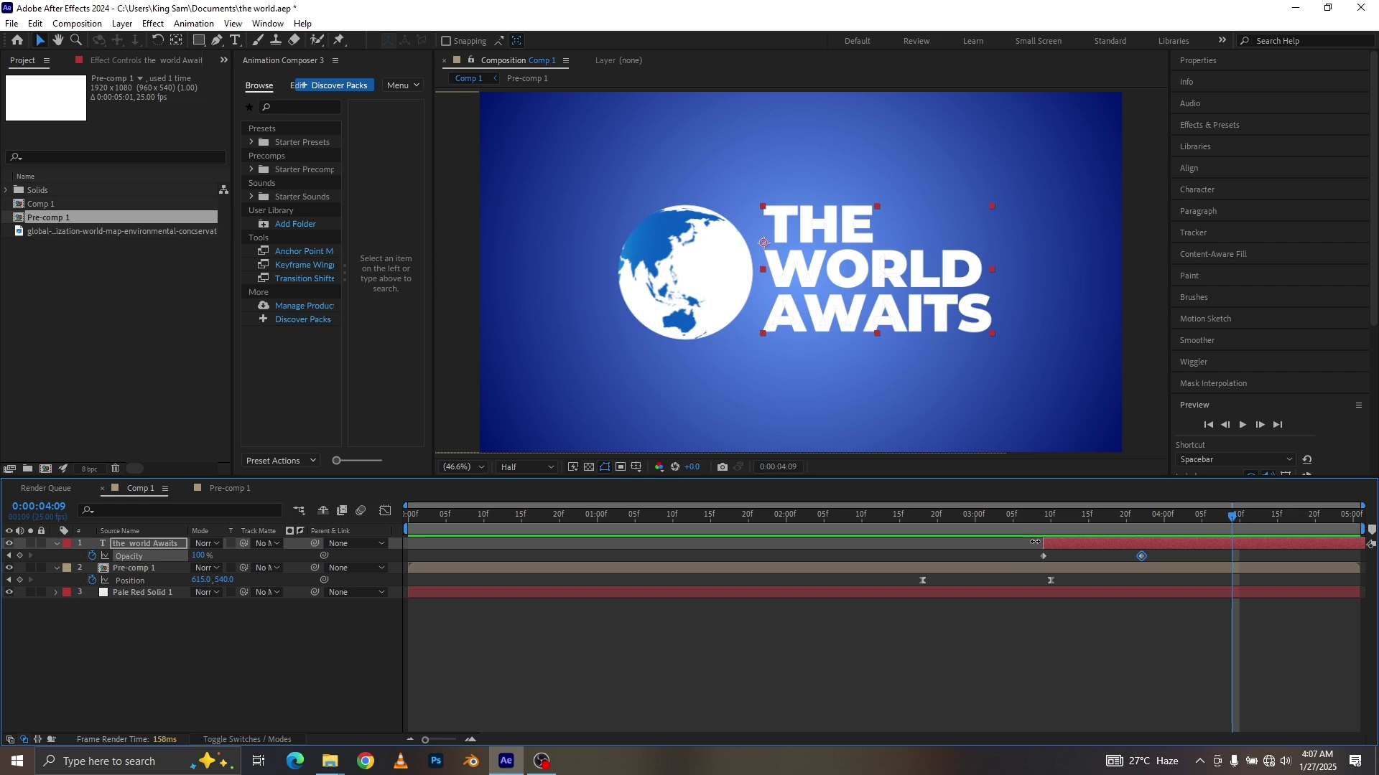
Start the title layer and its 0% Opacity keyframe earlier, around 3:06, and preview again
drag(1039, 543, 1058, 581)
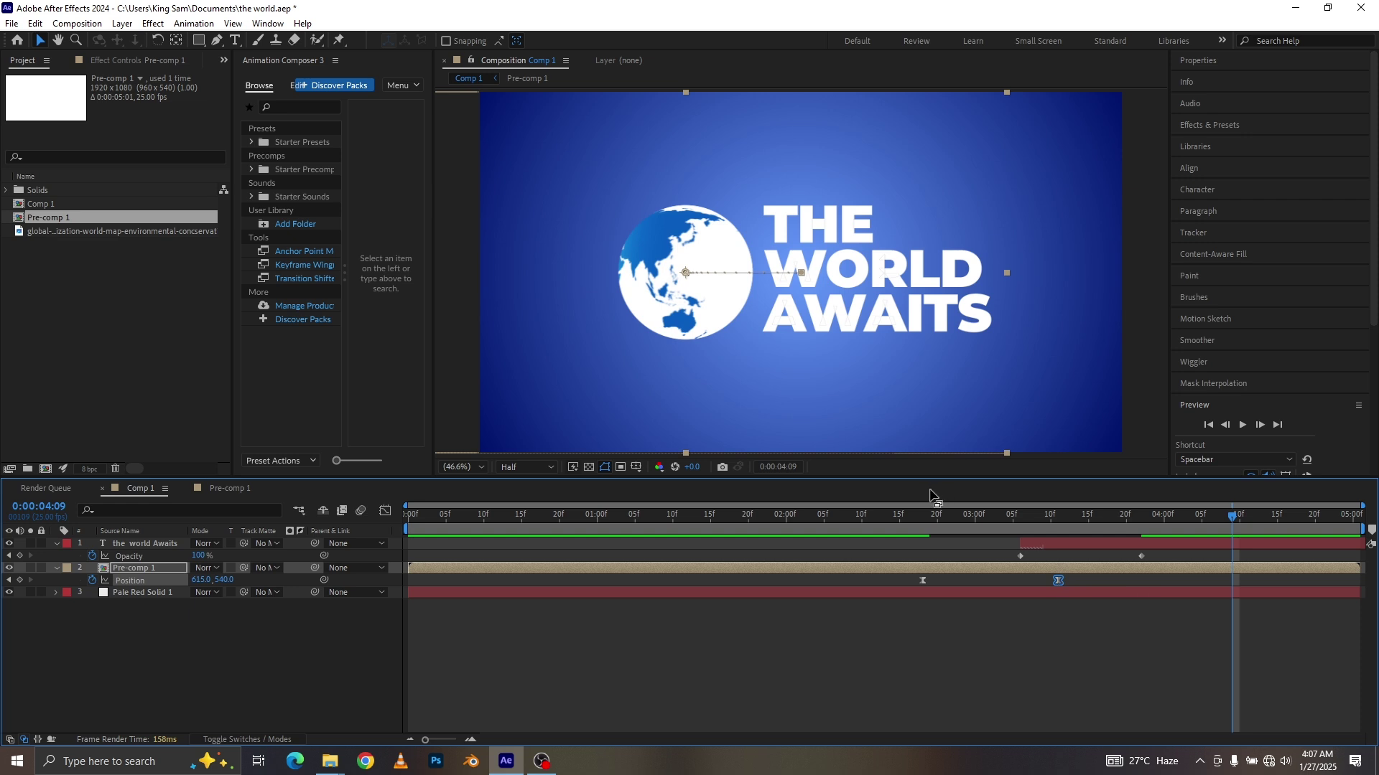
click(915, 519)
key(space)
click(886, 522)
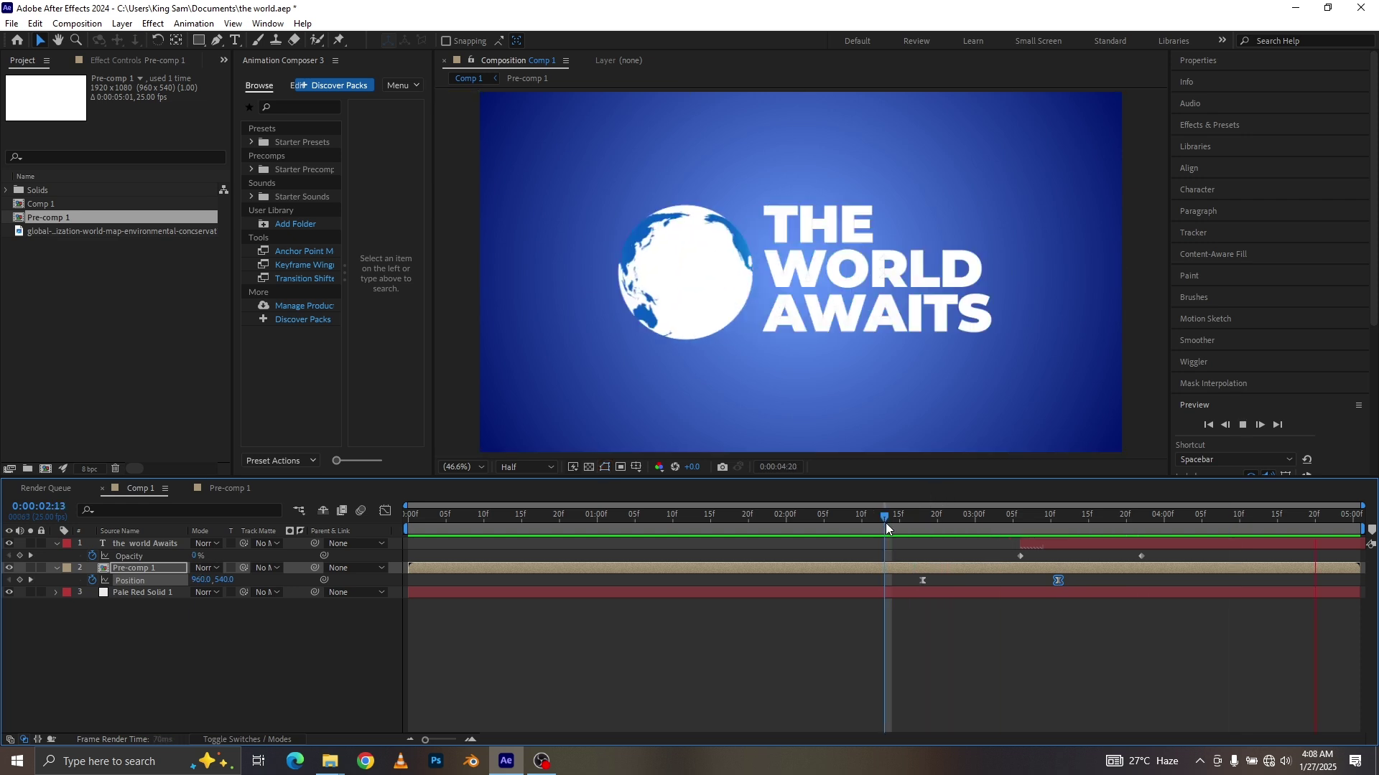